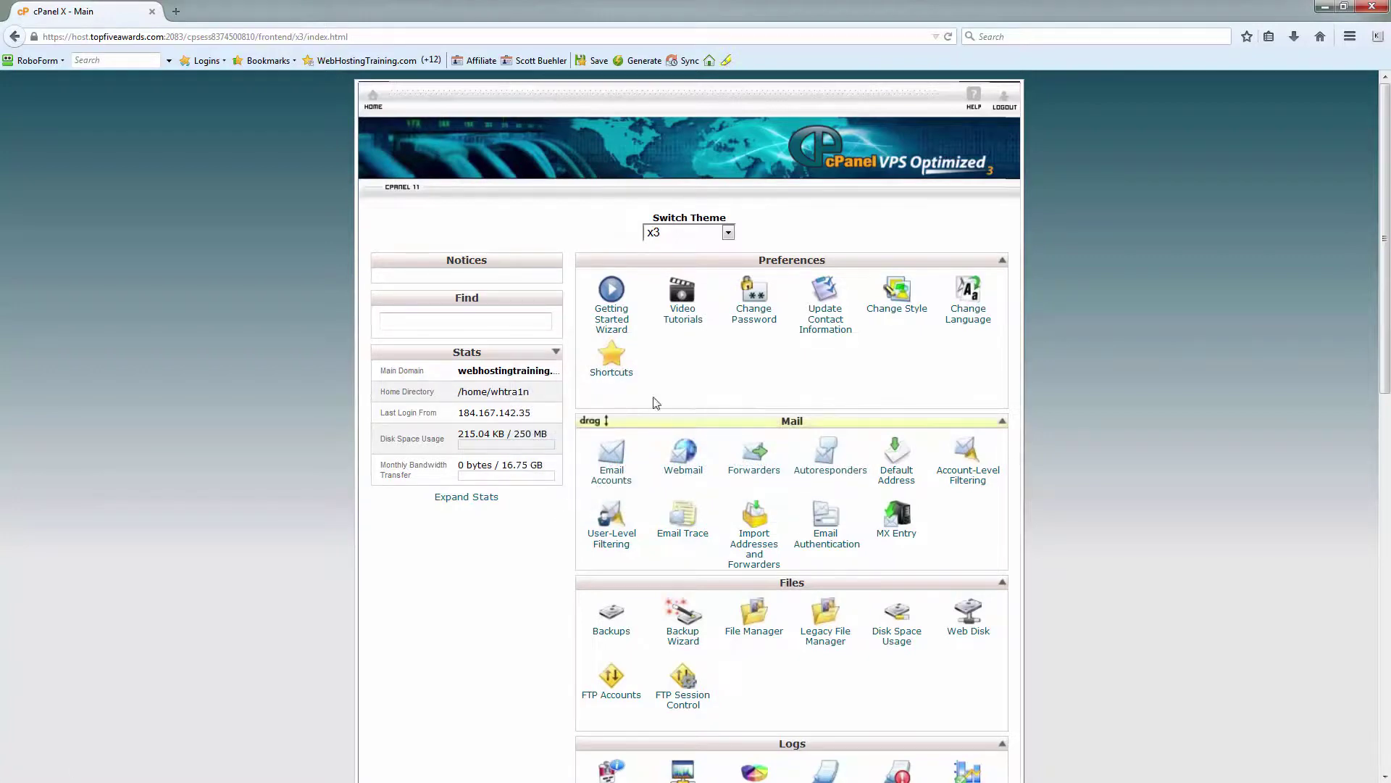
Step: Open wordpress.org in a new browser tab and go to the WordPress 4.1 download page
click(176, 11)
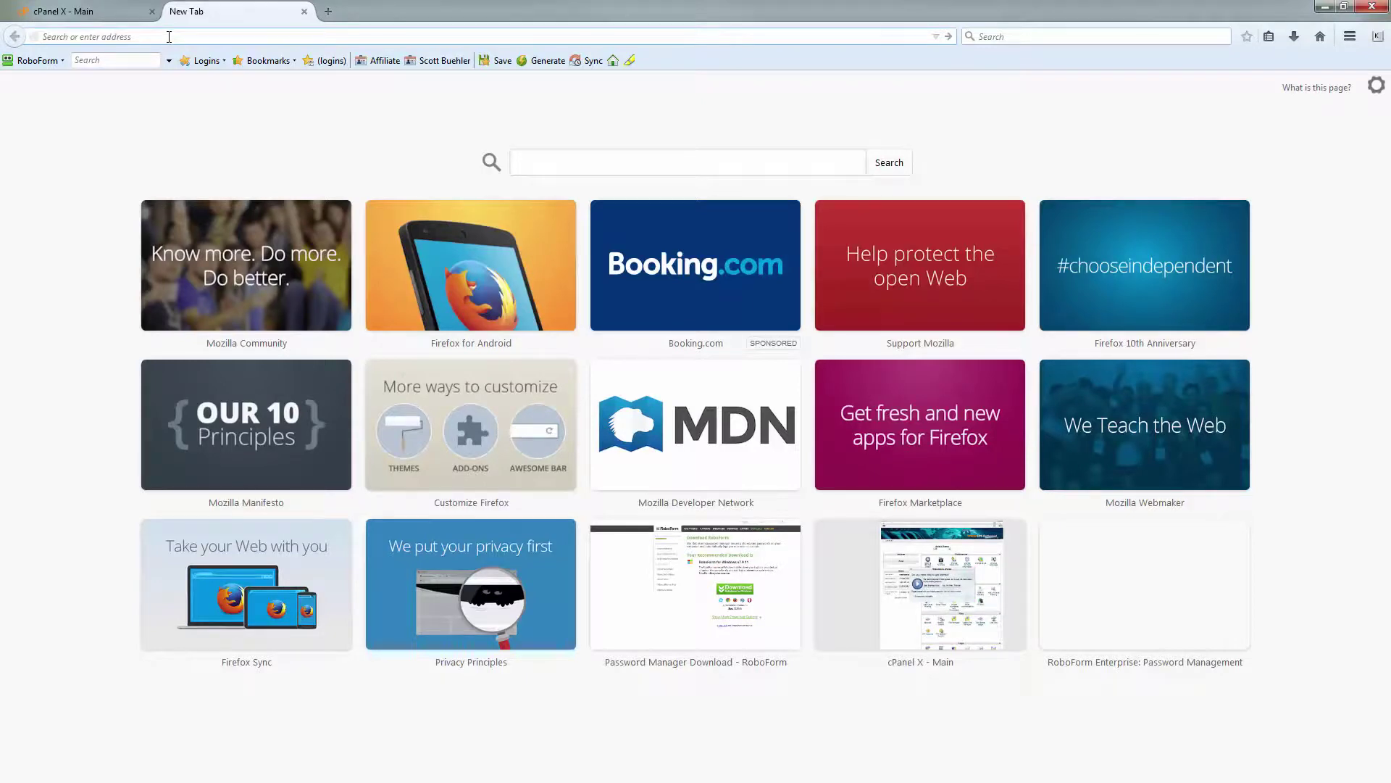
text(wordpress.org)
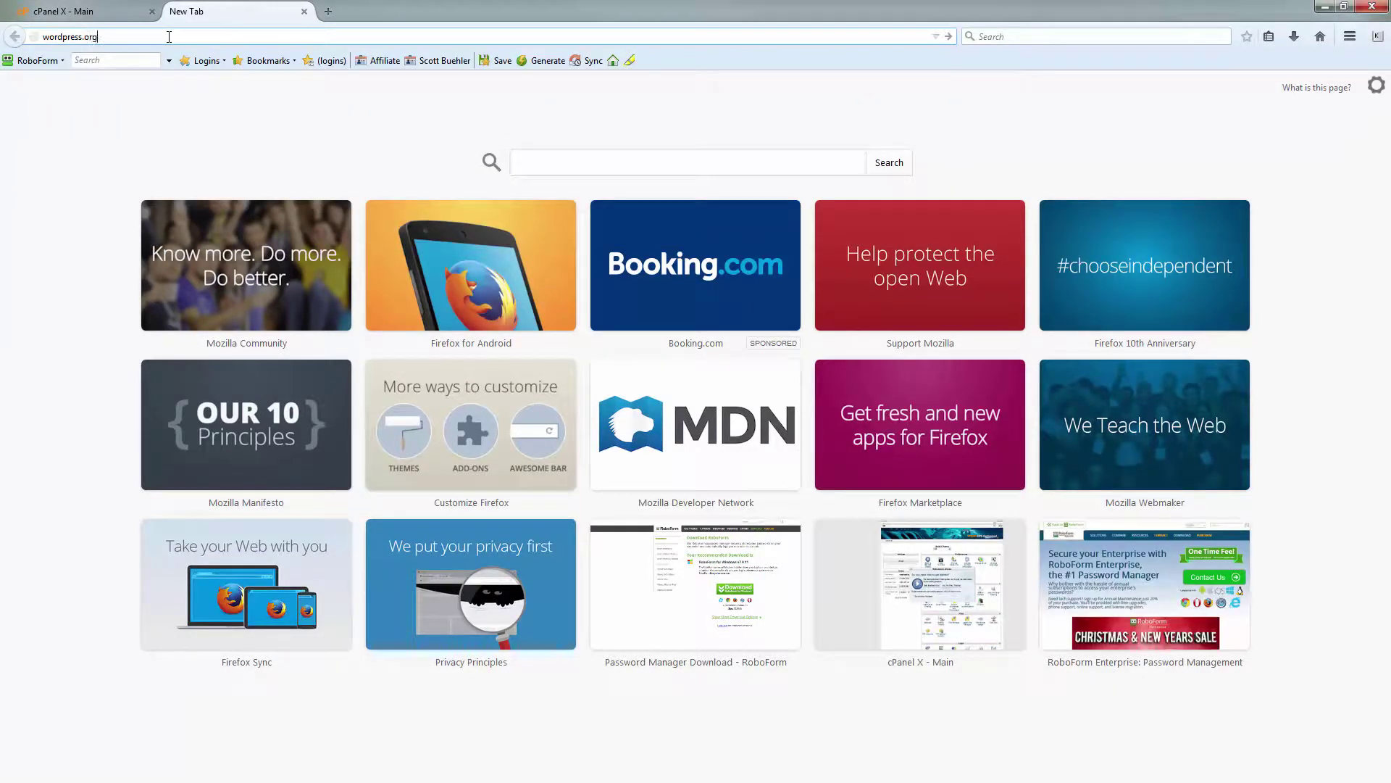
key(Return)
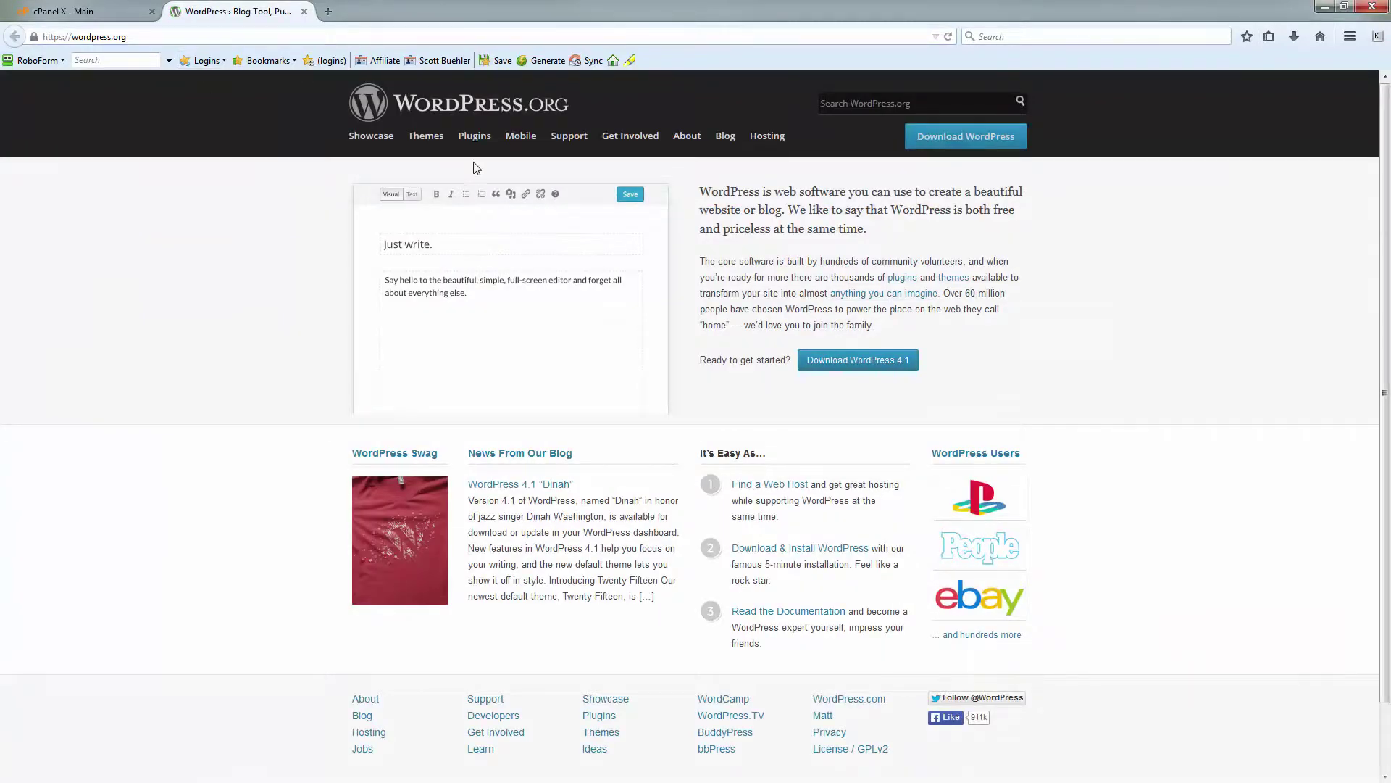
click(858, 360)
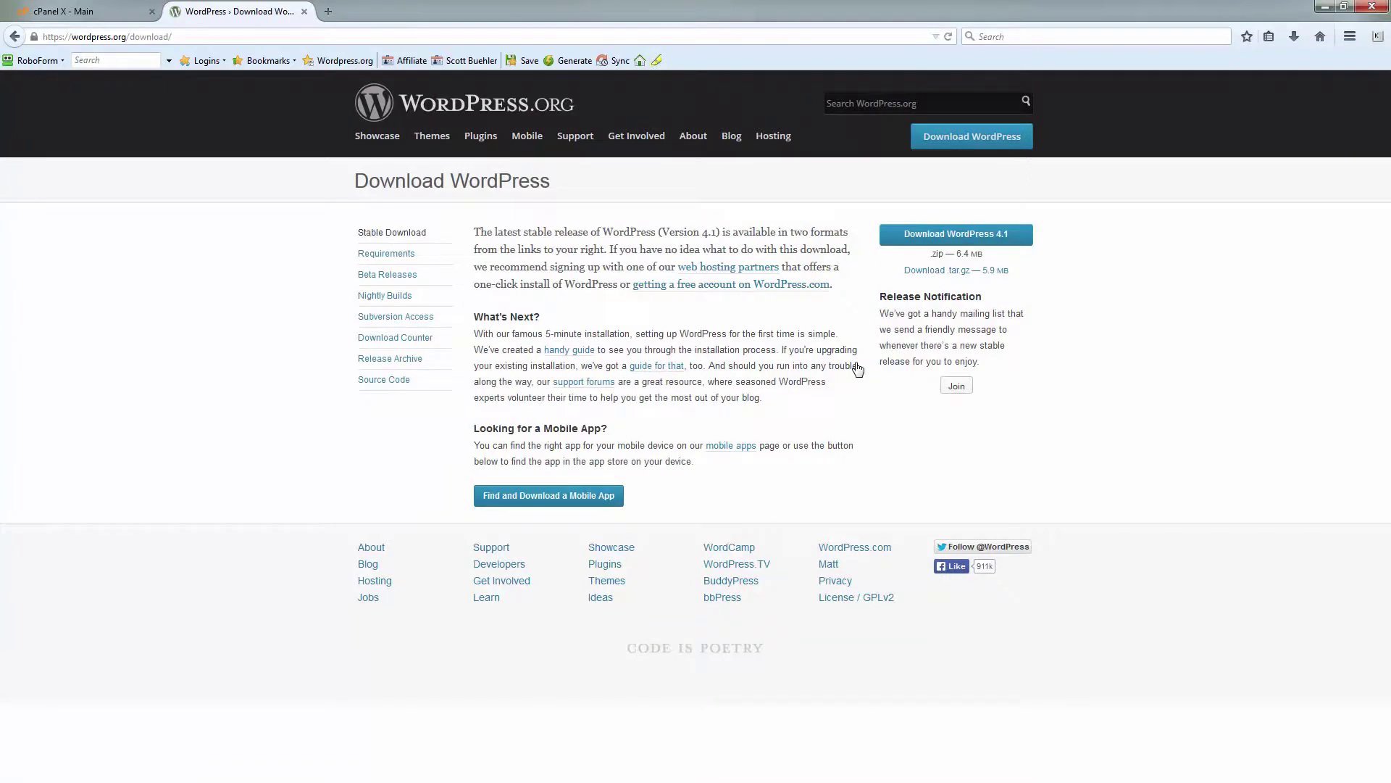
Step: Download the WordPress 4.1 zip archive and save wordpress-4.1.zip to the Desktop
click(955, 239)
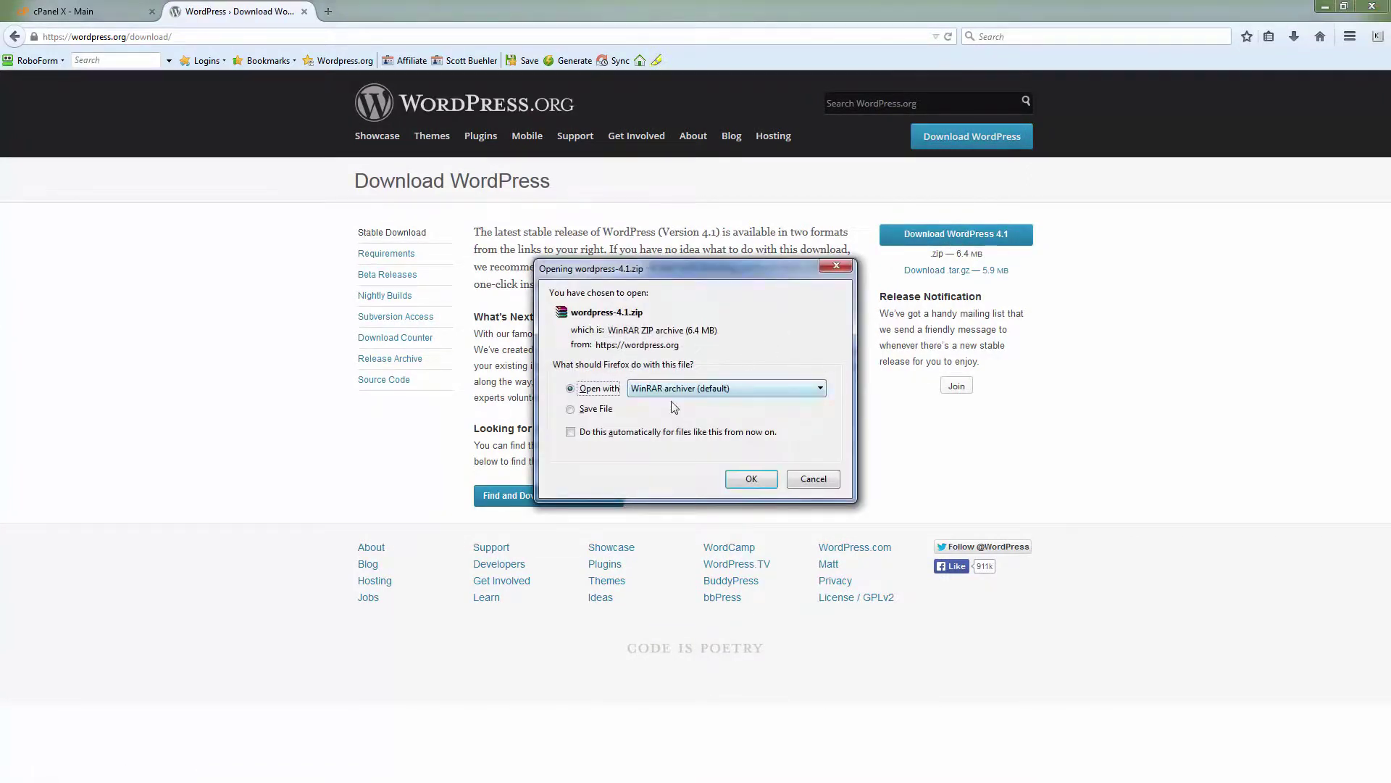
click(602, 413)
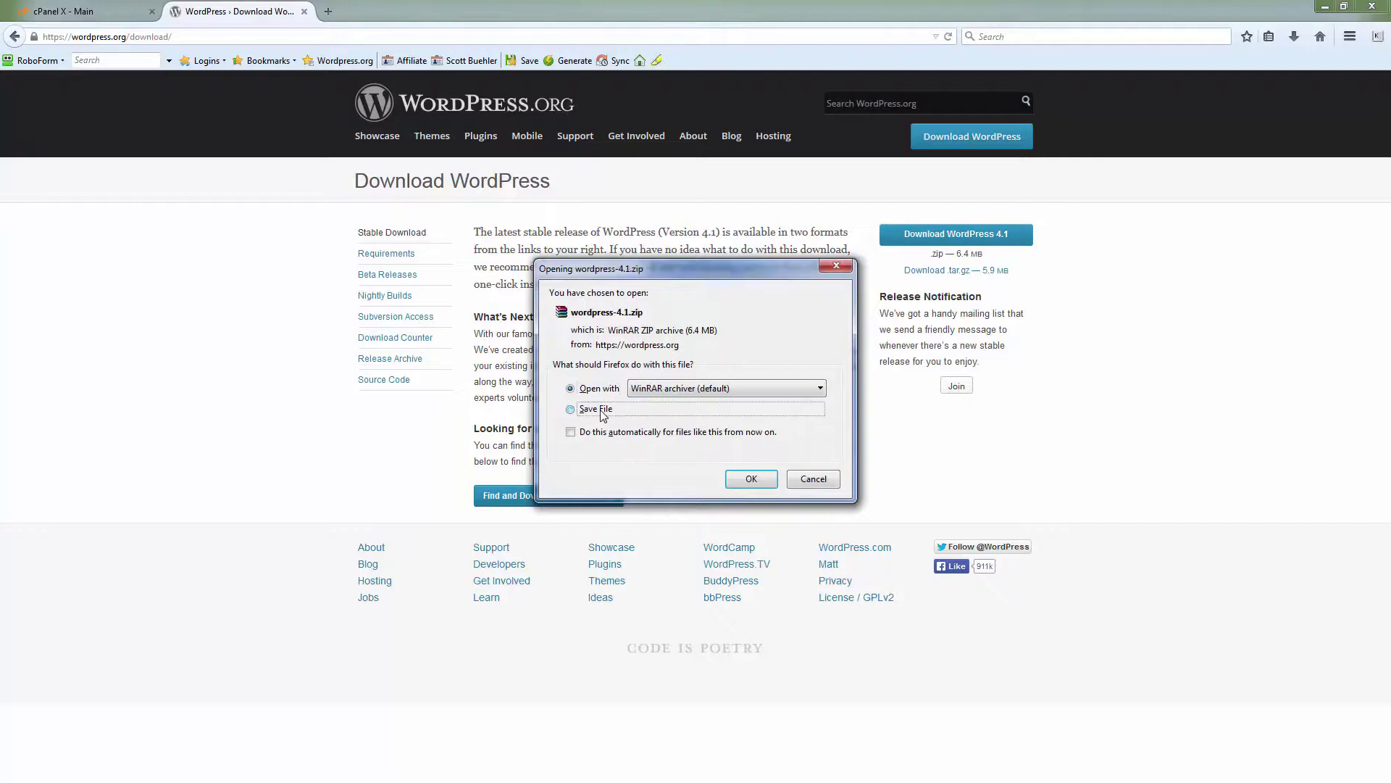
click(765, 484)
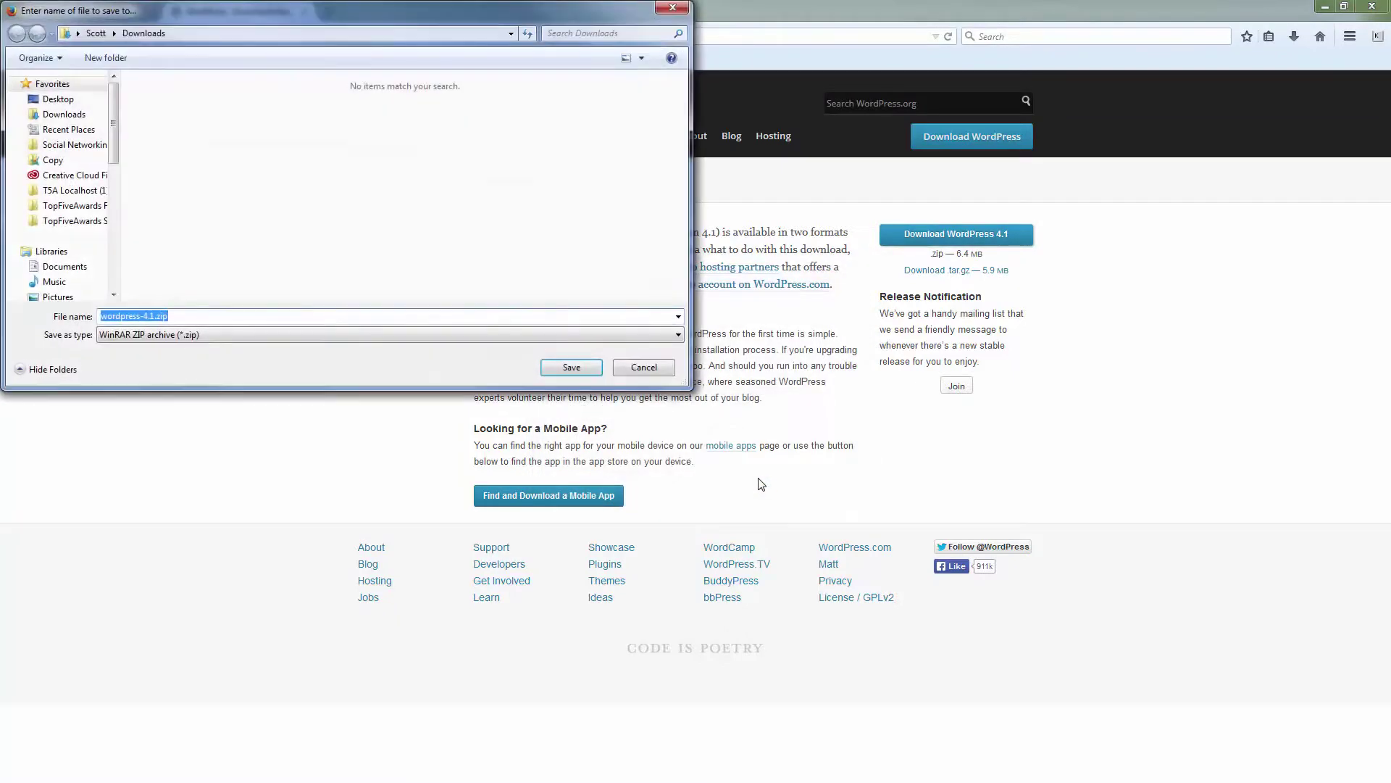
click(81, 100)
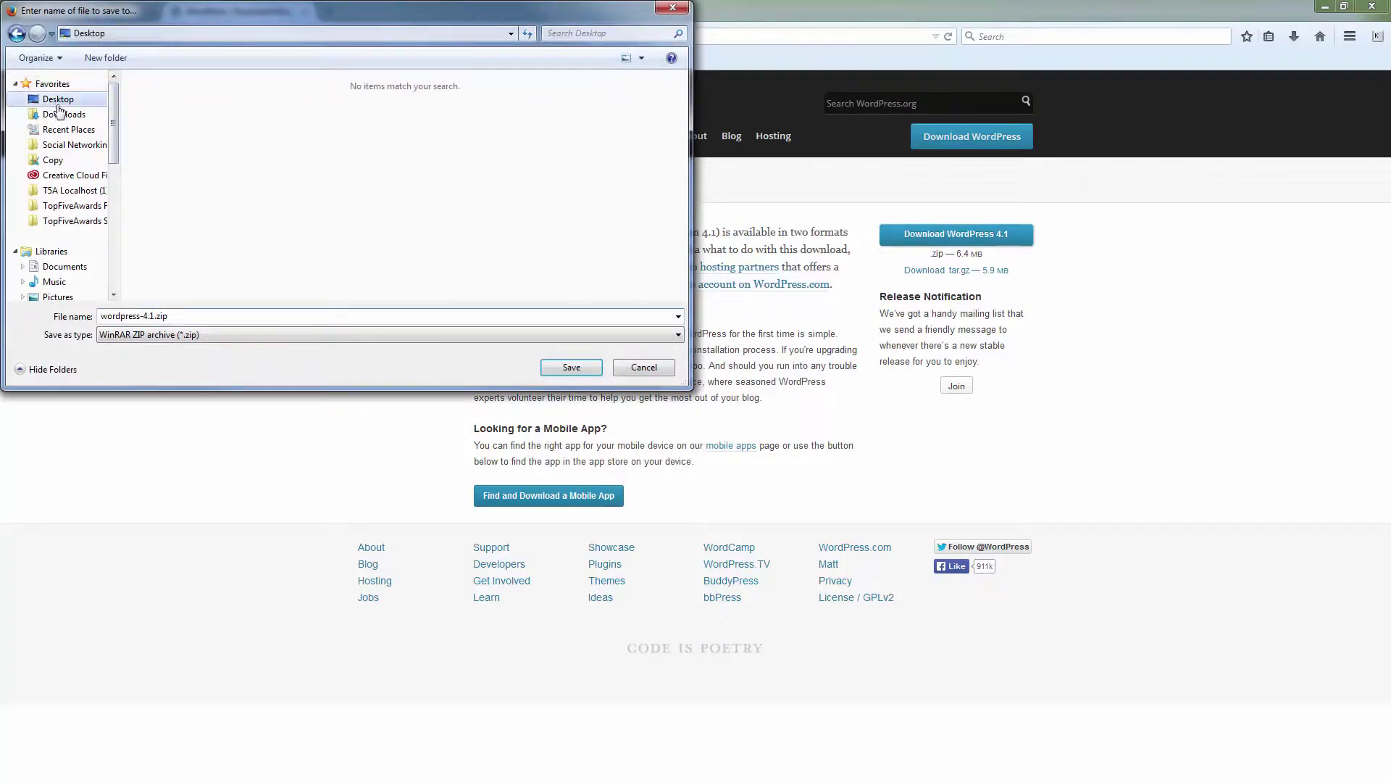
click(572, 368)
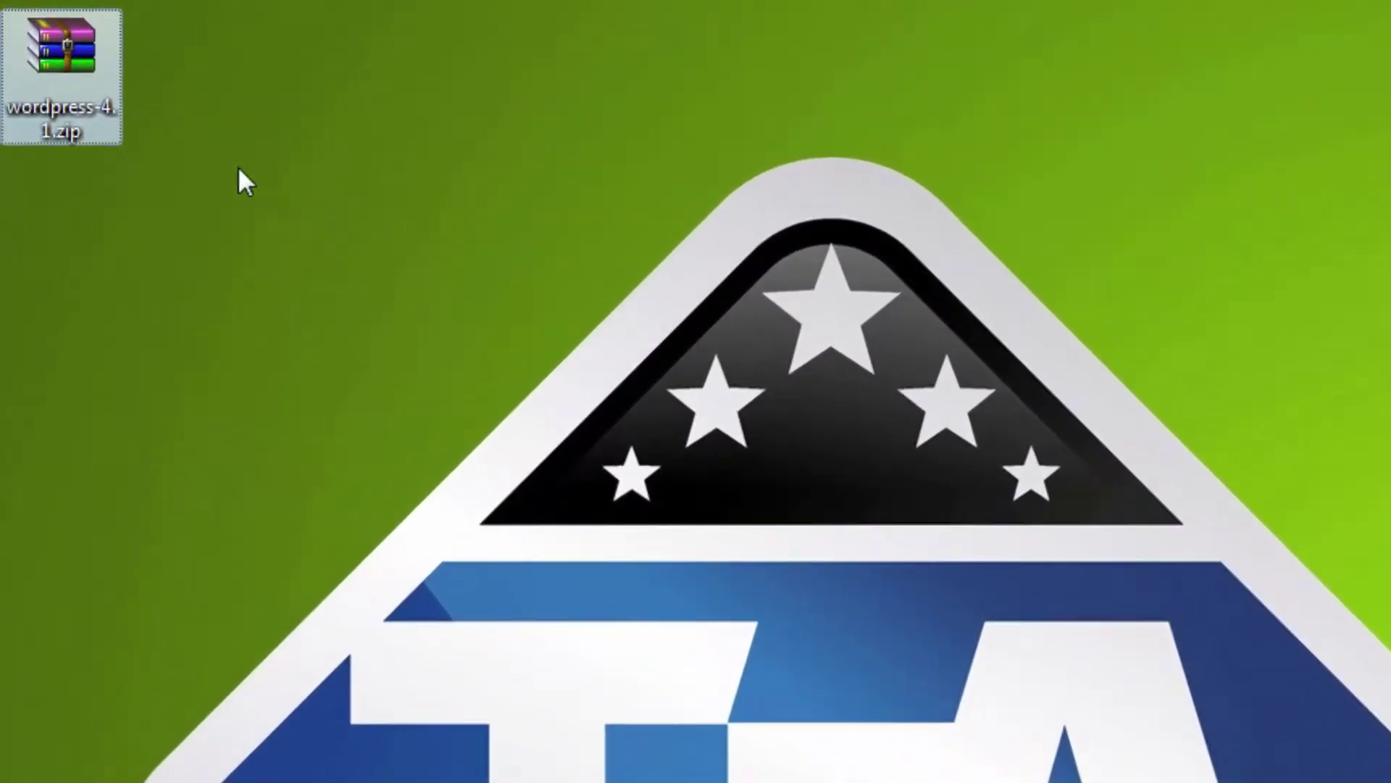
Step: Extract wordpress-4.1.zip to Desktop\wordpress-4.1\ and open the wordpress folder inside it
drag(73, 67, 81, 225)
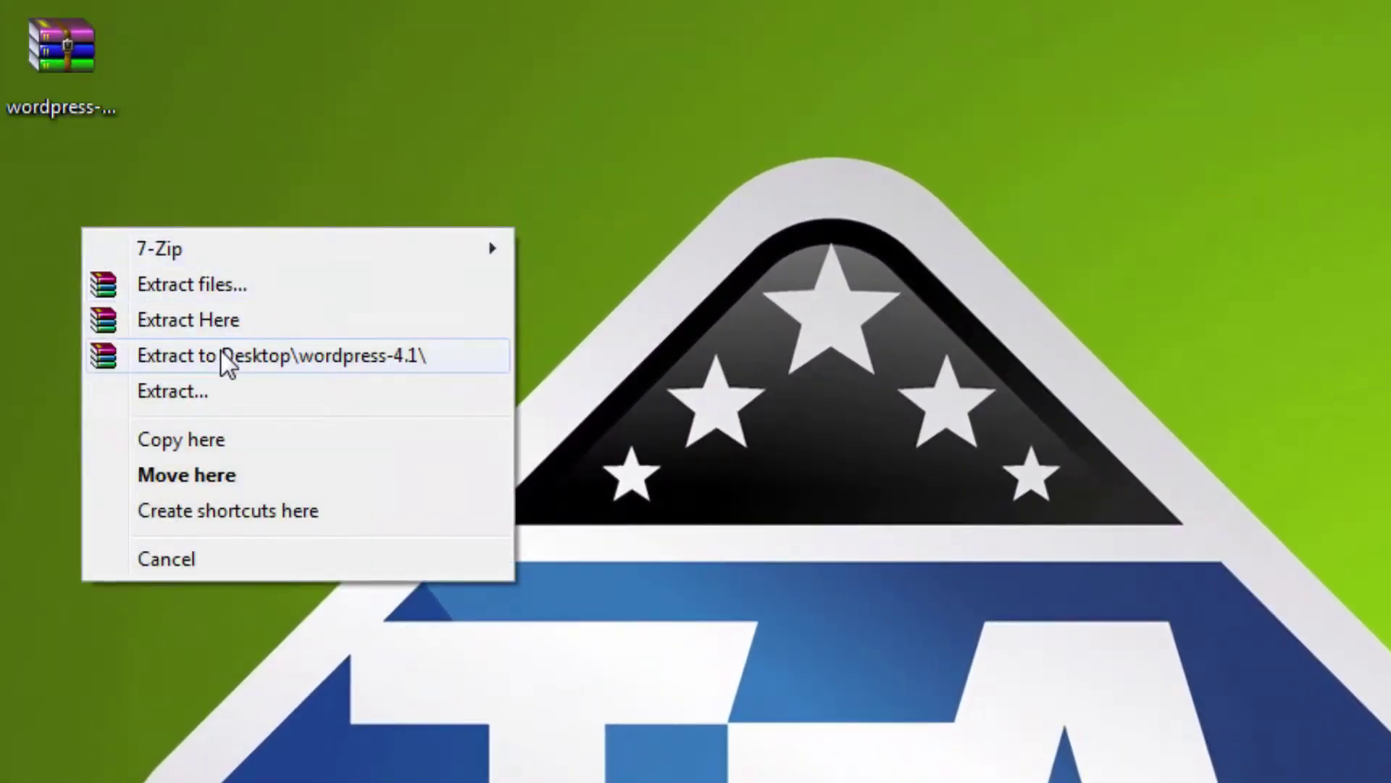
click(220, 355)
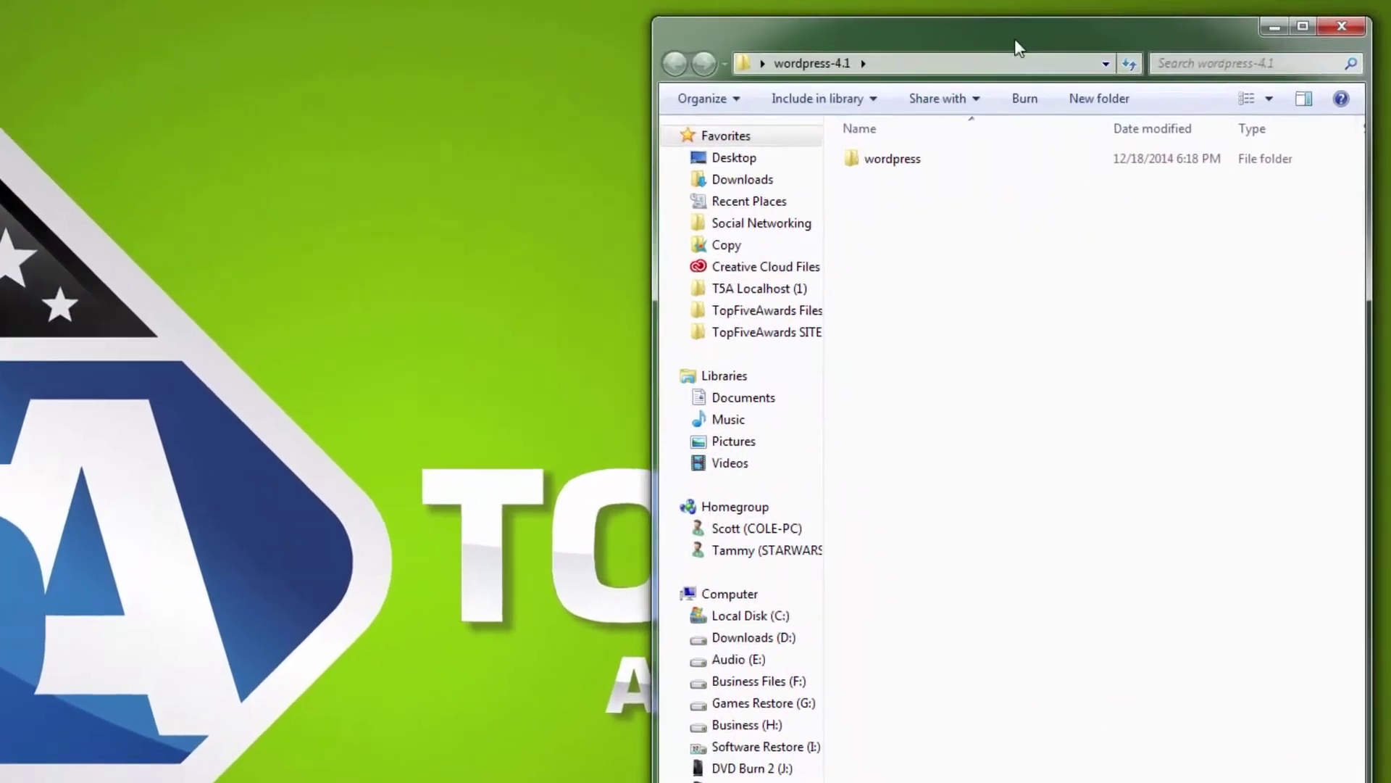
double_click(888, 159)
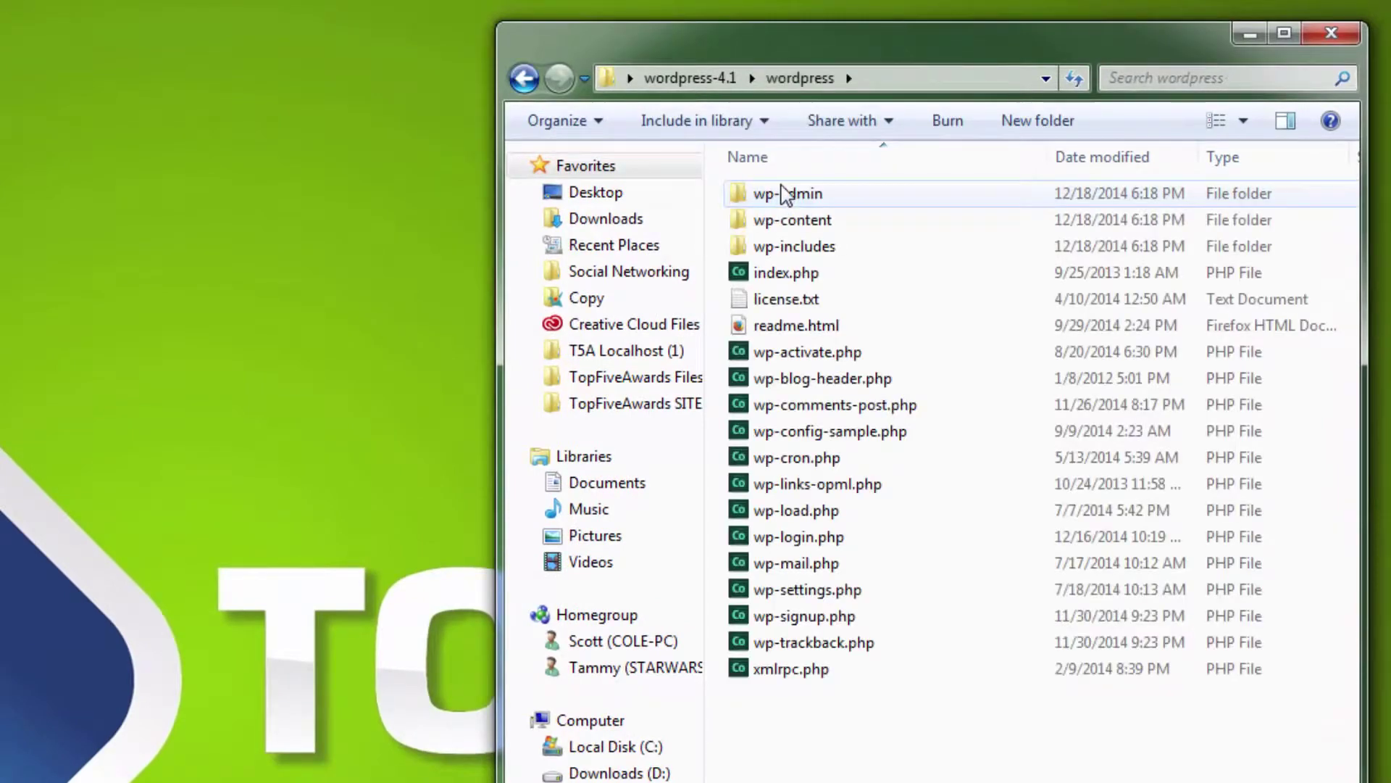
Step: Rename wp-config-sample.php in the extracted wordpress folder to wp-config.php
click(805, 434)
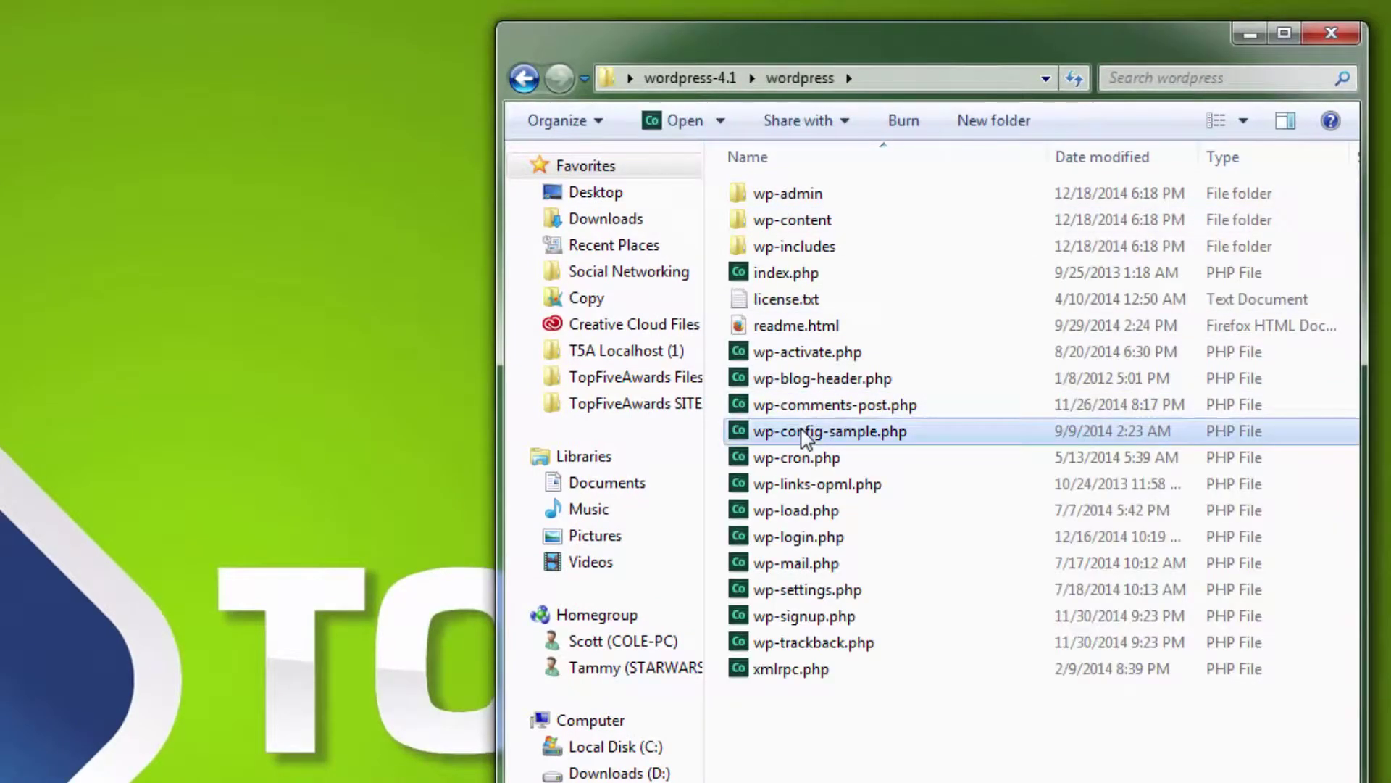
click(808, 433)
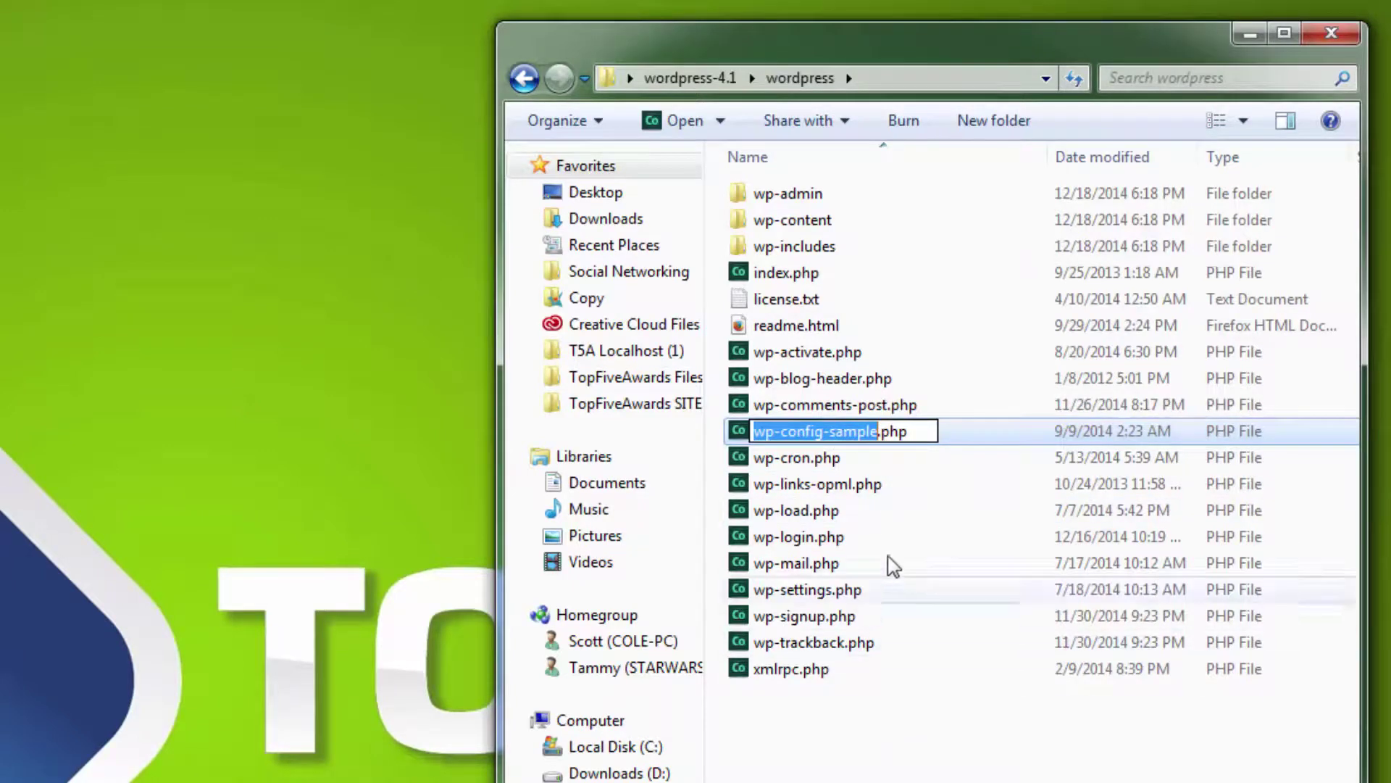
click(881, 433)
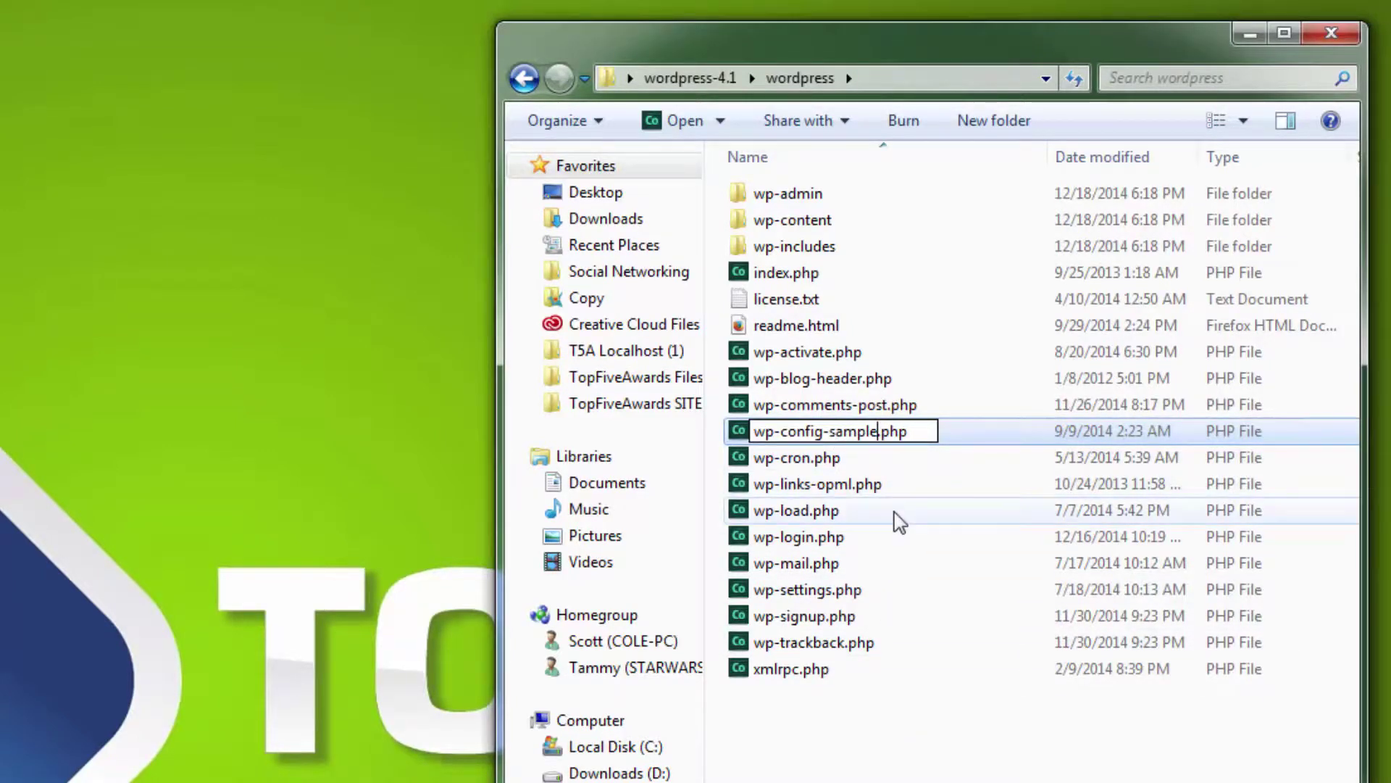
key(BackSpace)
key(BackSpace)
key(BackSpace)
key(BackSpace)
key(BackSpace)
key(BackSpace)
key(BackSpace)
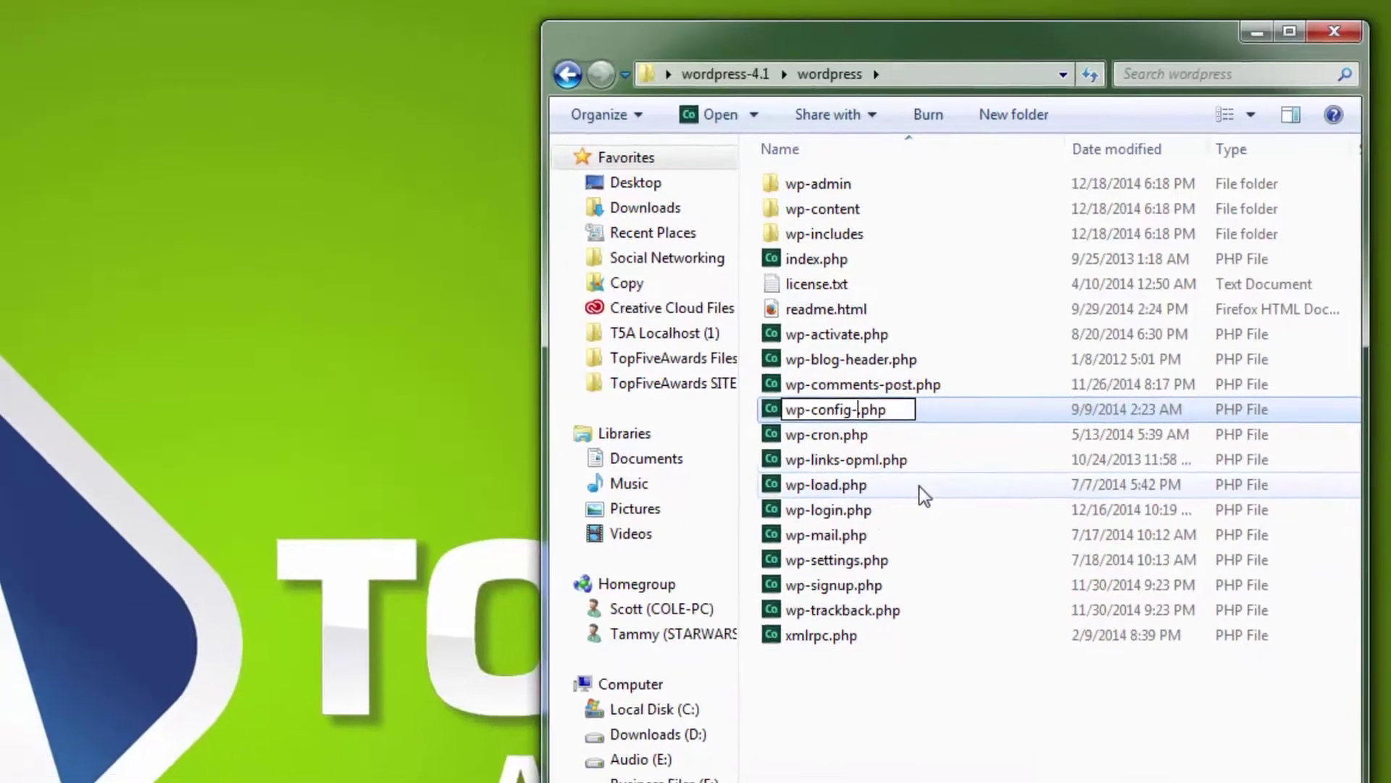
key(Return)
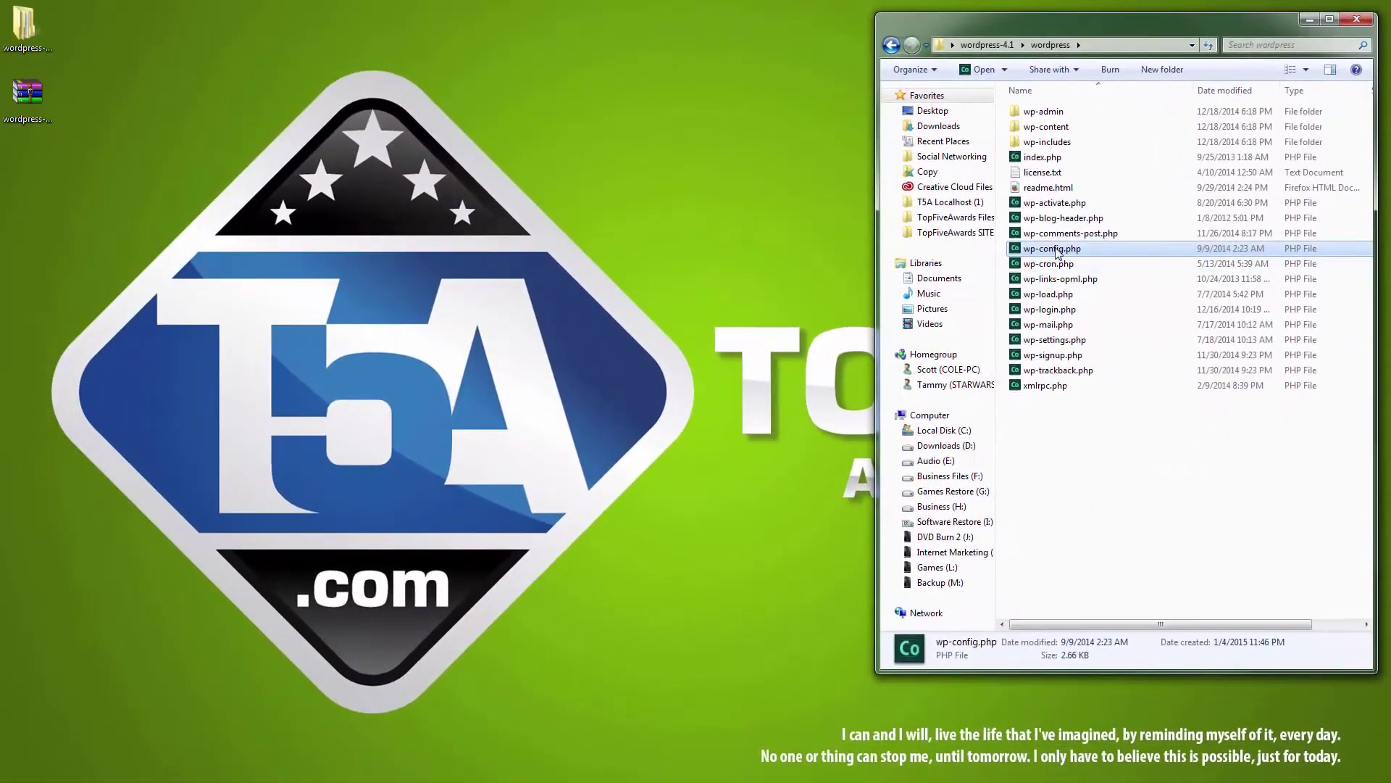
Step: Copy wp-config.php from the wordpress folder to the desktop and close the folder window
drag(1005, 258, 121, 181)
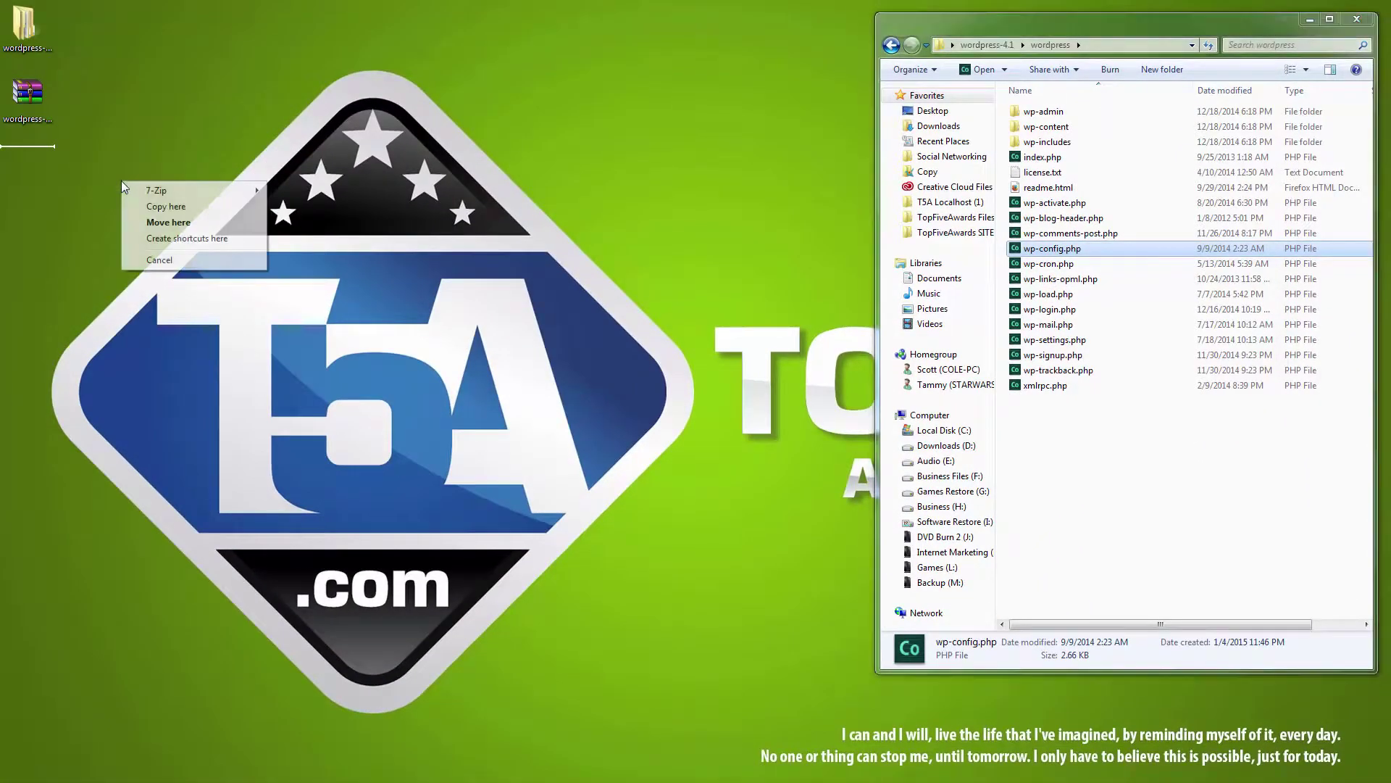
click(156, 206)
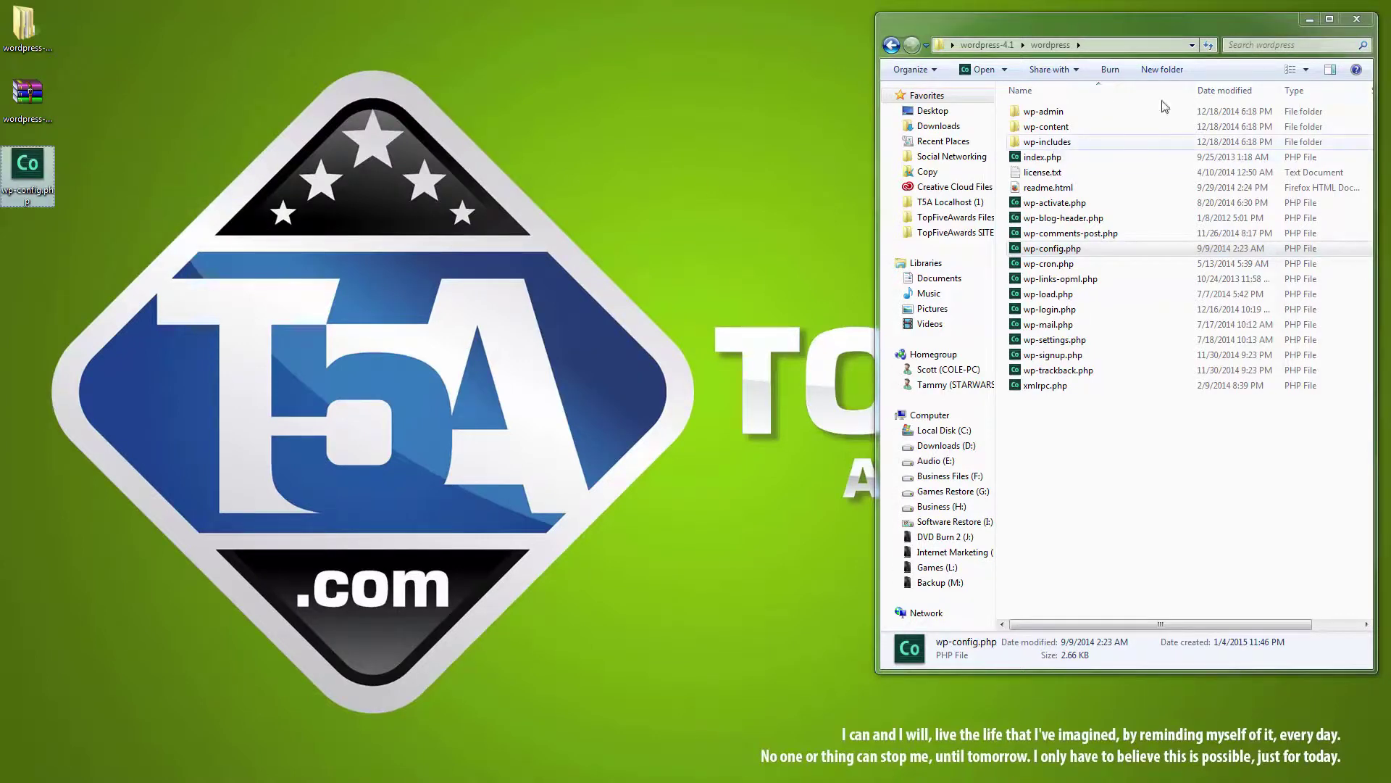
click(1356, 18)
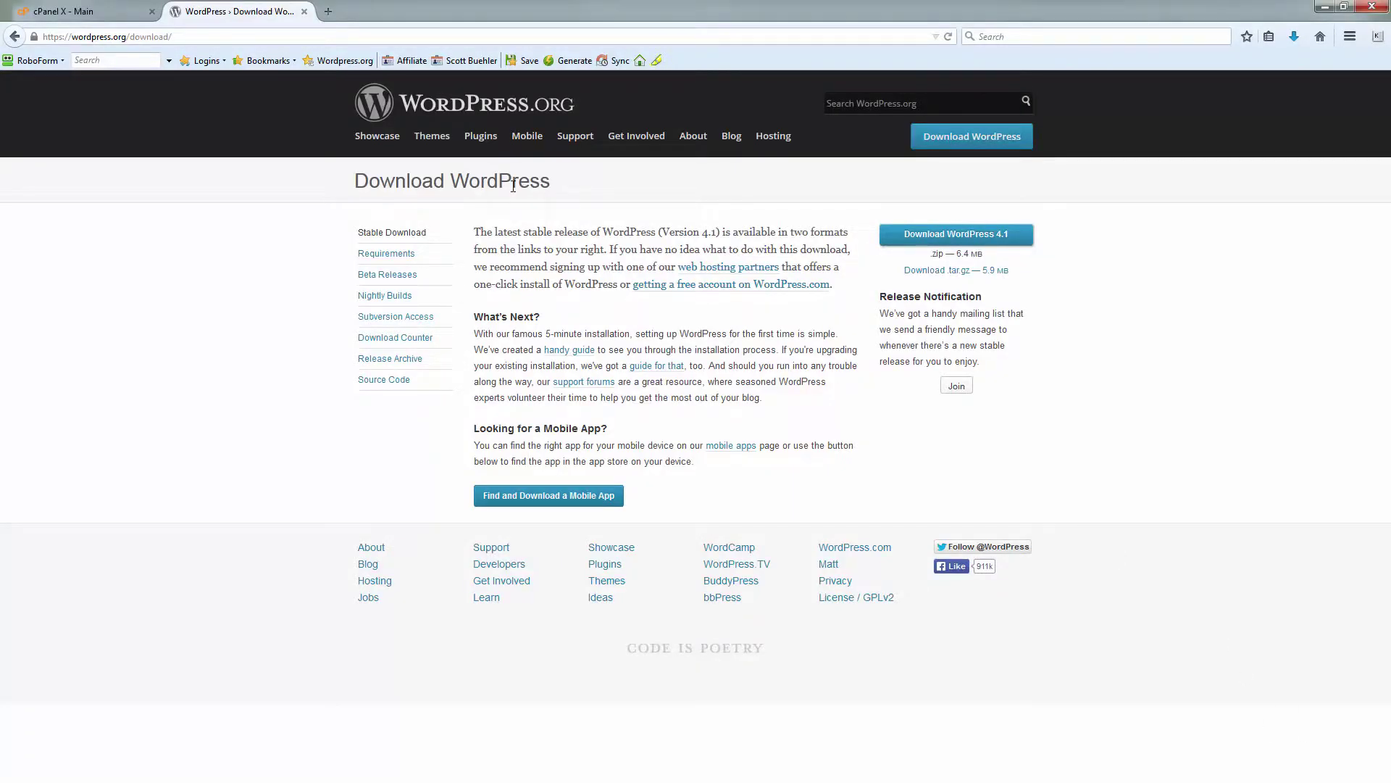
Step: Switch back to cPanel, closing the WordPress page, and open File Manager at the web root (public_html/www) in a reduced browser window
click(305, 13)
click(761, 535)
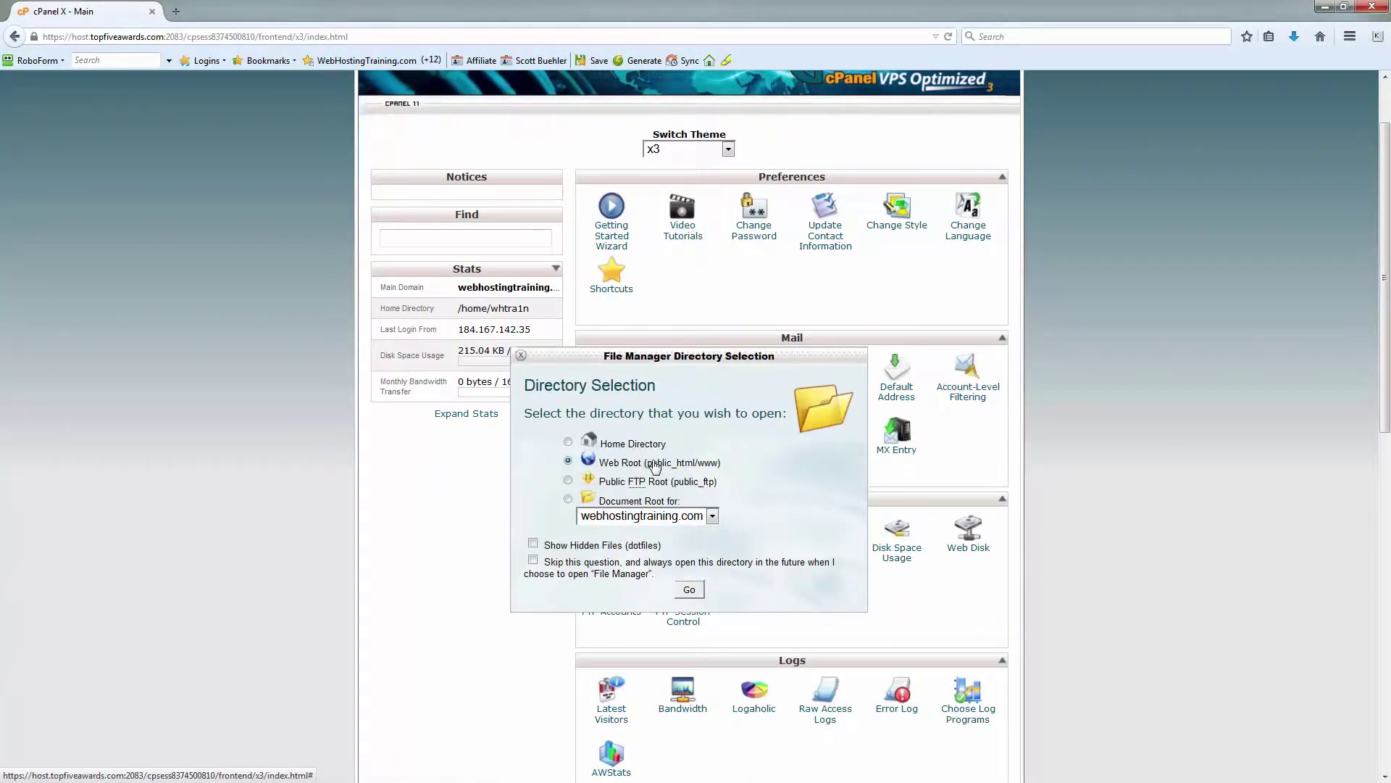
click(689, 590)
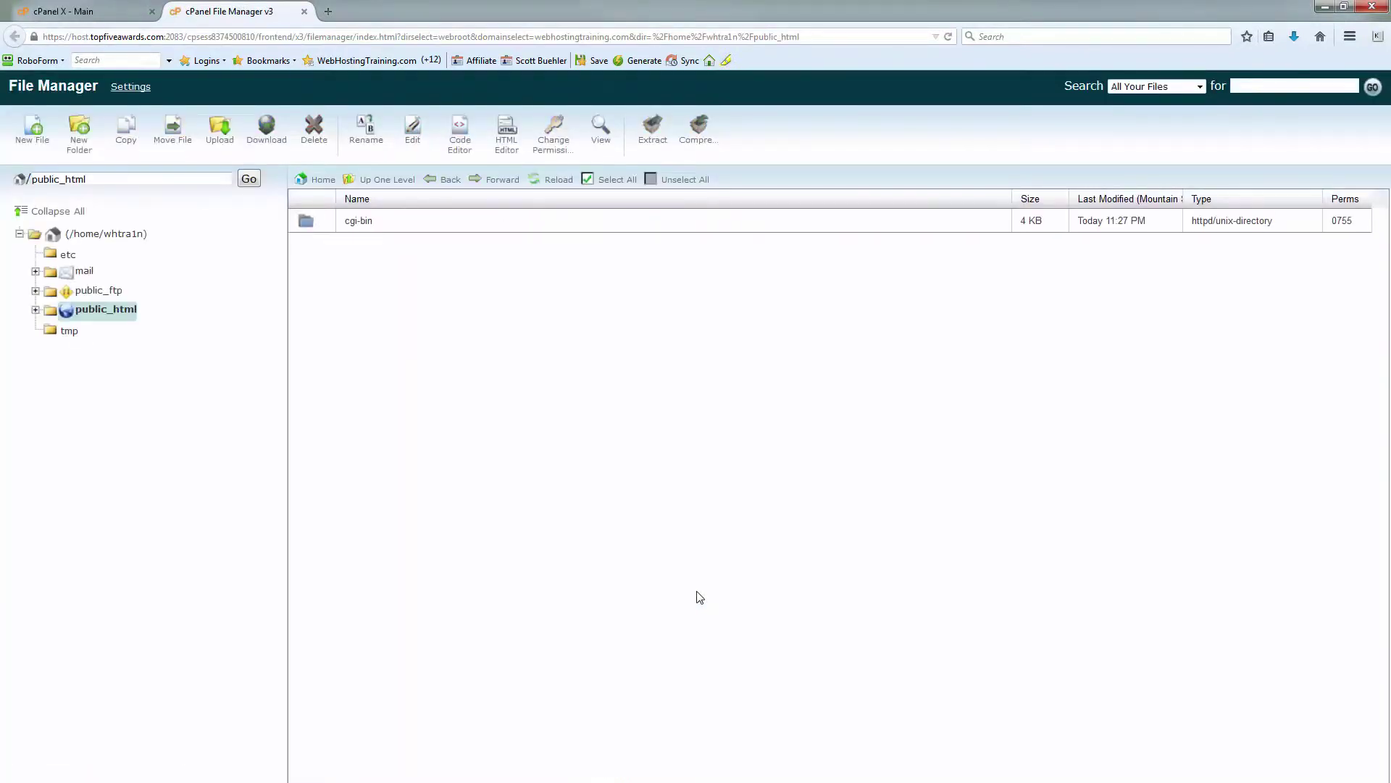
click(1349, 12)
drag(704, 28, 1032, 20)
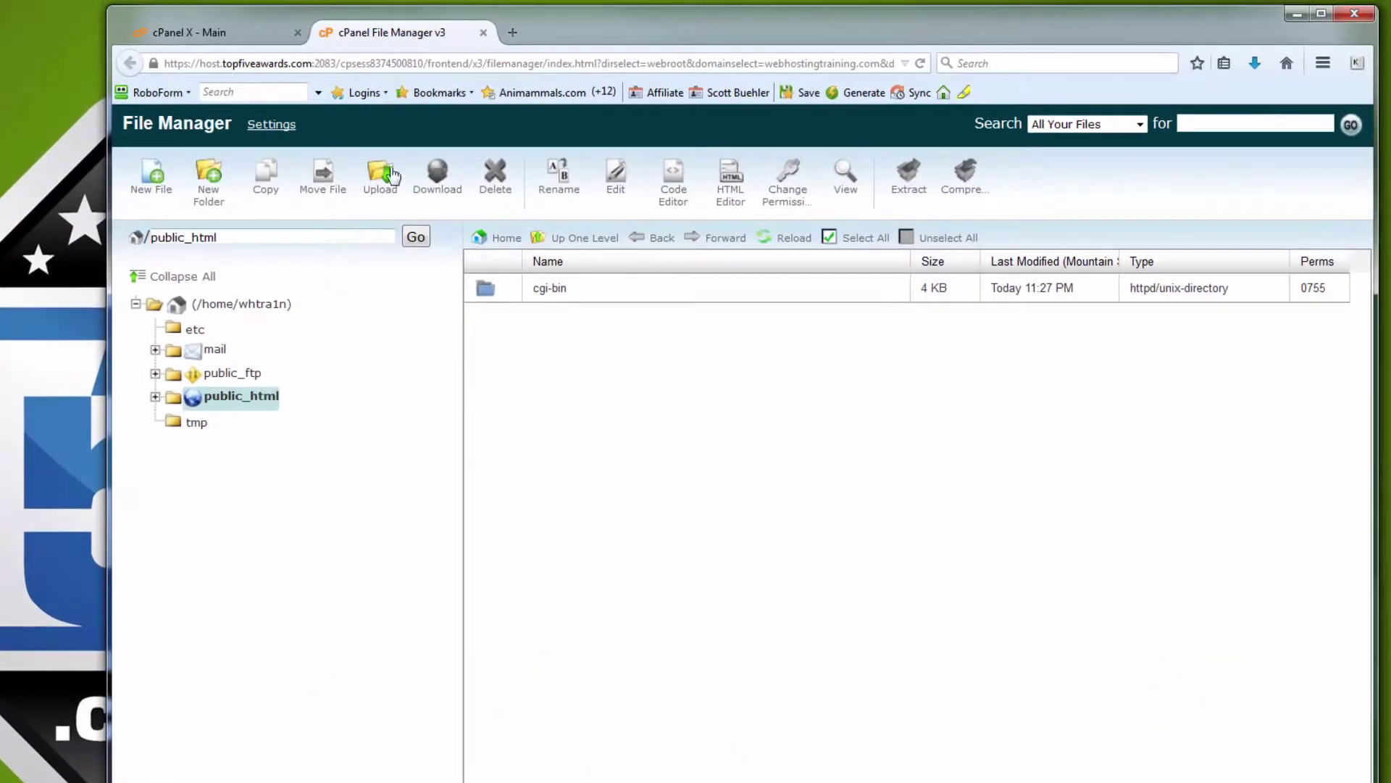
Step: Upload wordpress-4.1.zip from the Desktop to public_html and refresh the directory's file list
click(382, 174)
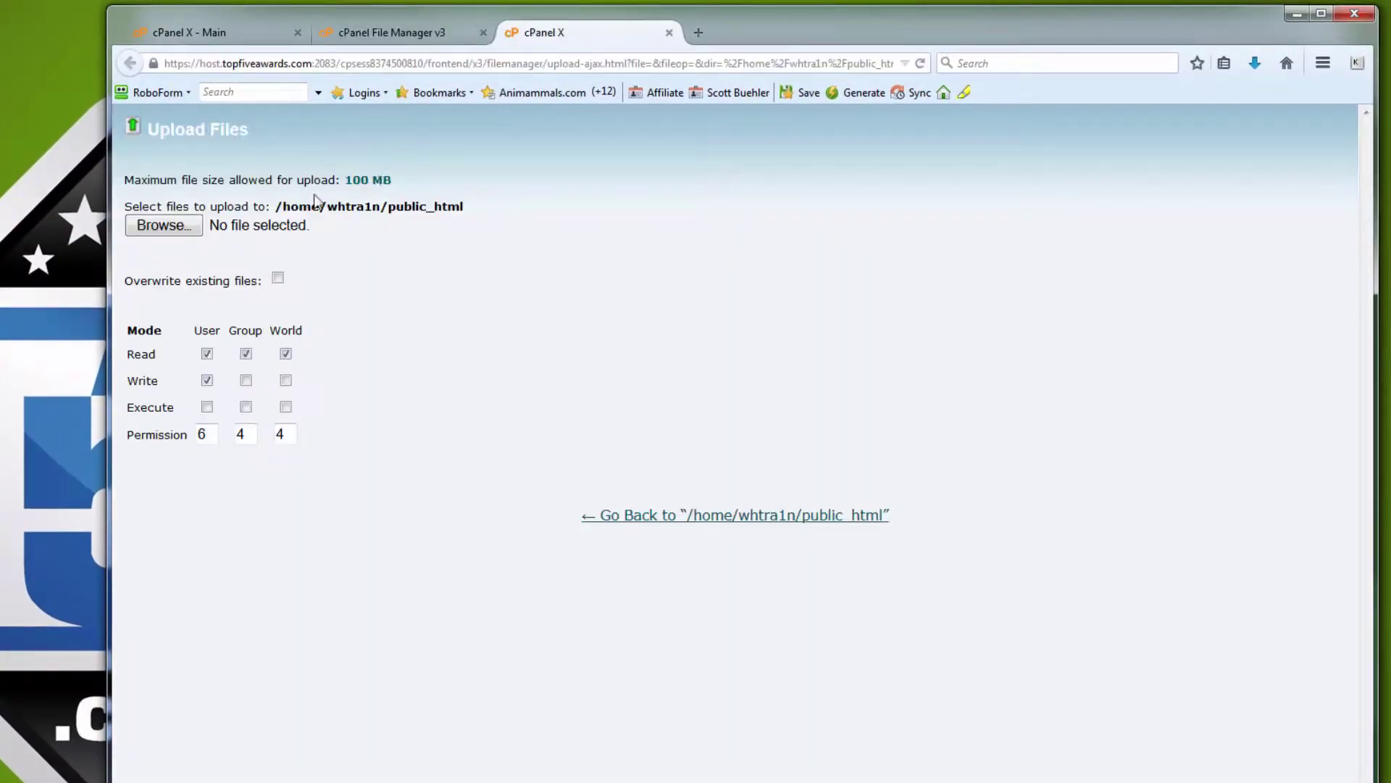
click(197, 233)
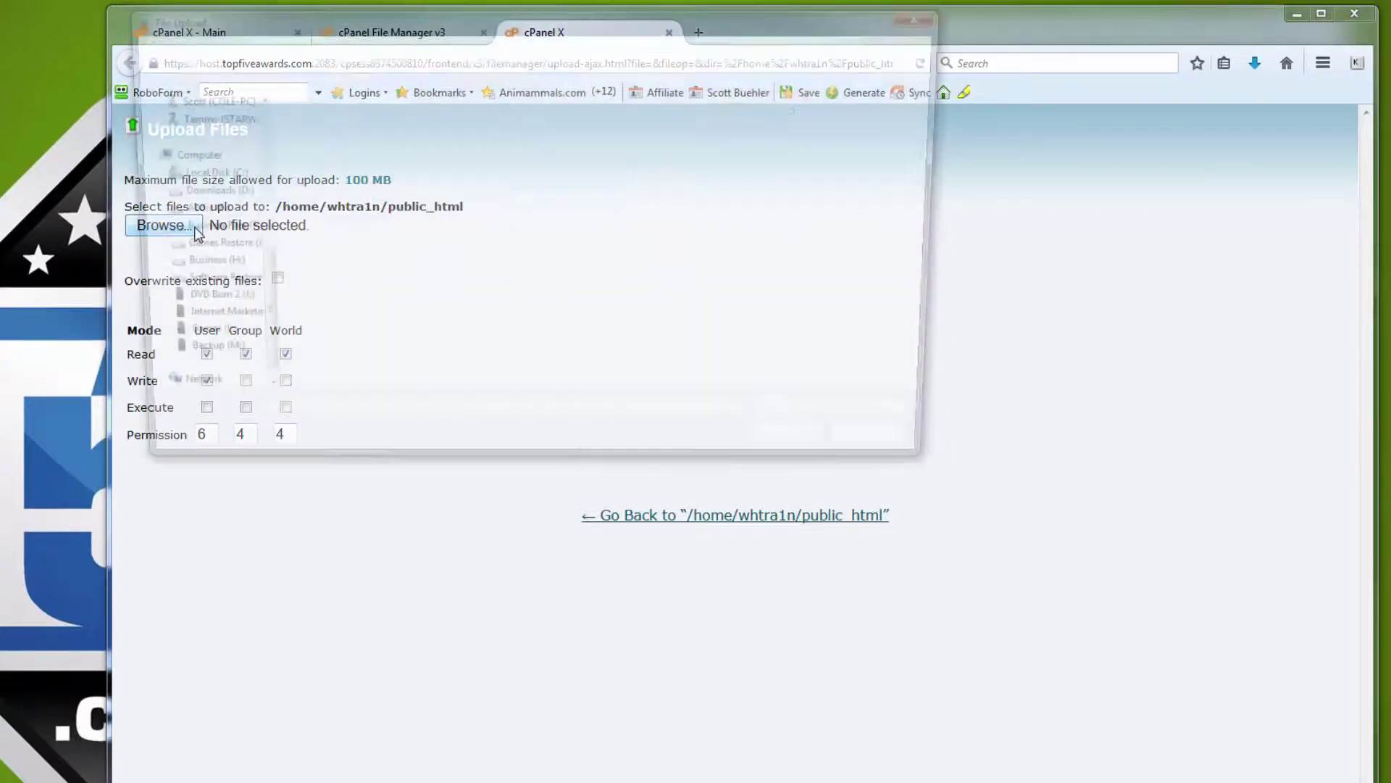
click(362, 270)
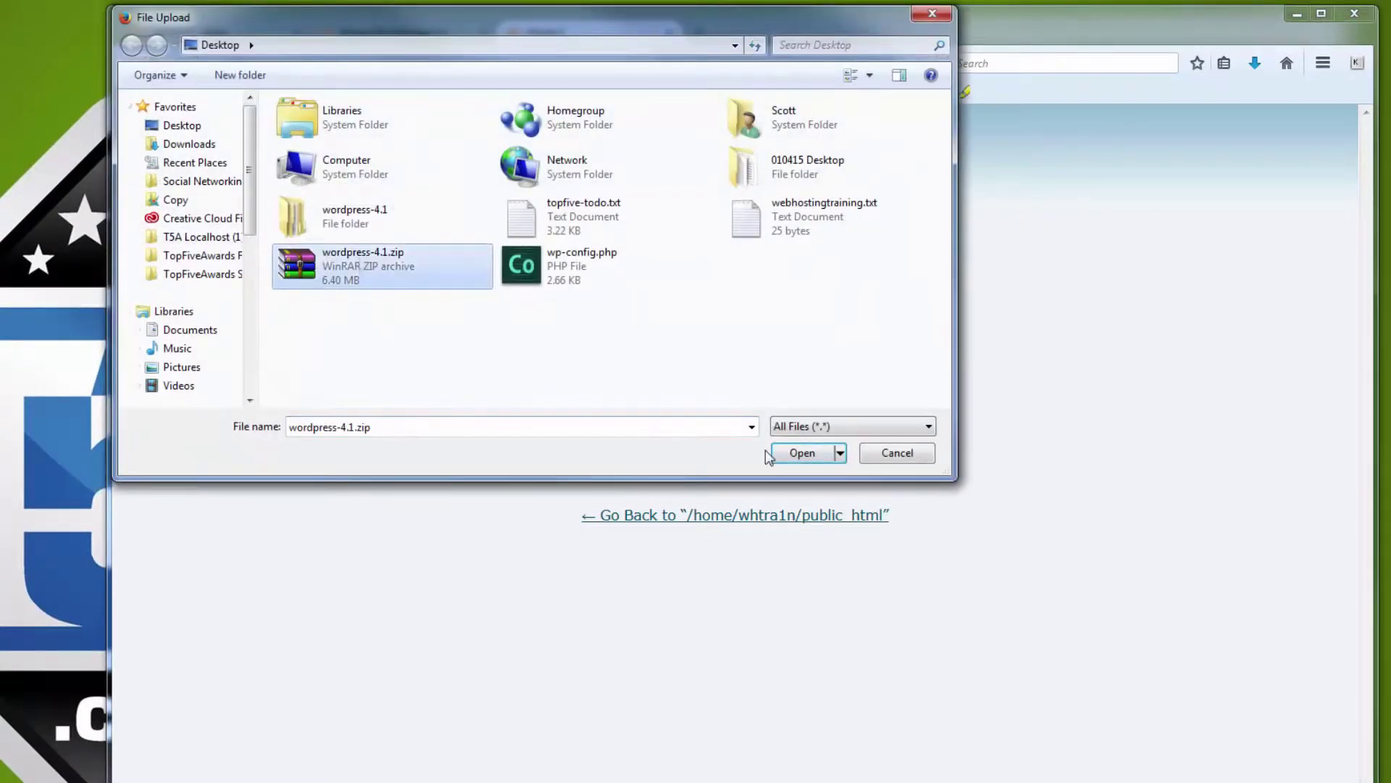
click(789, 453)
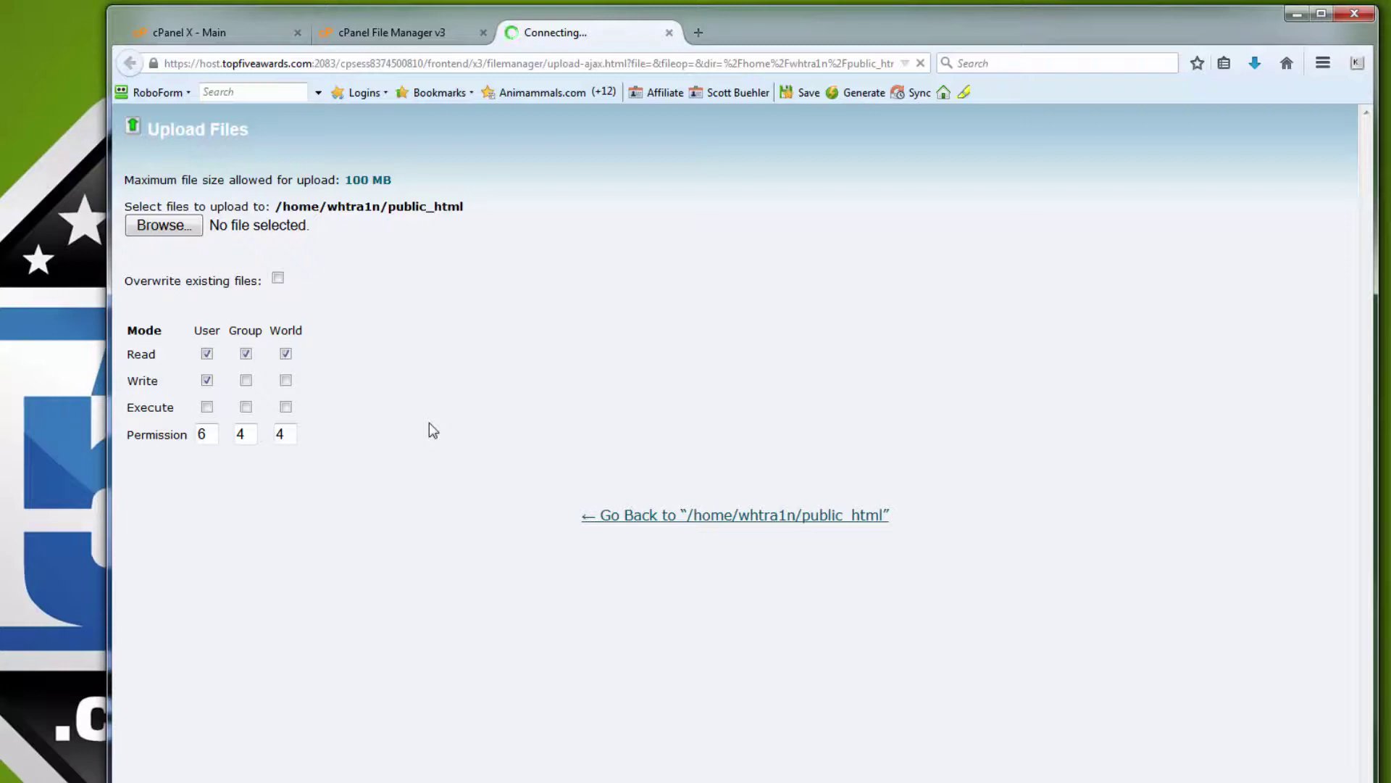
click(670, 33)
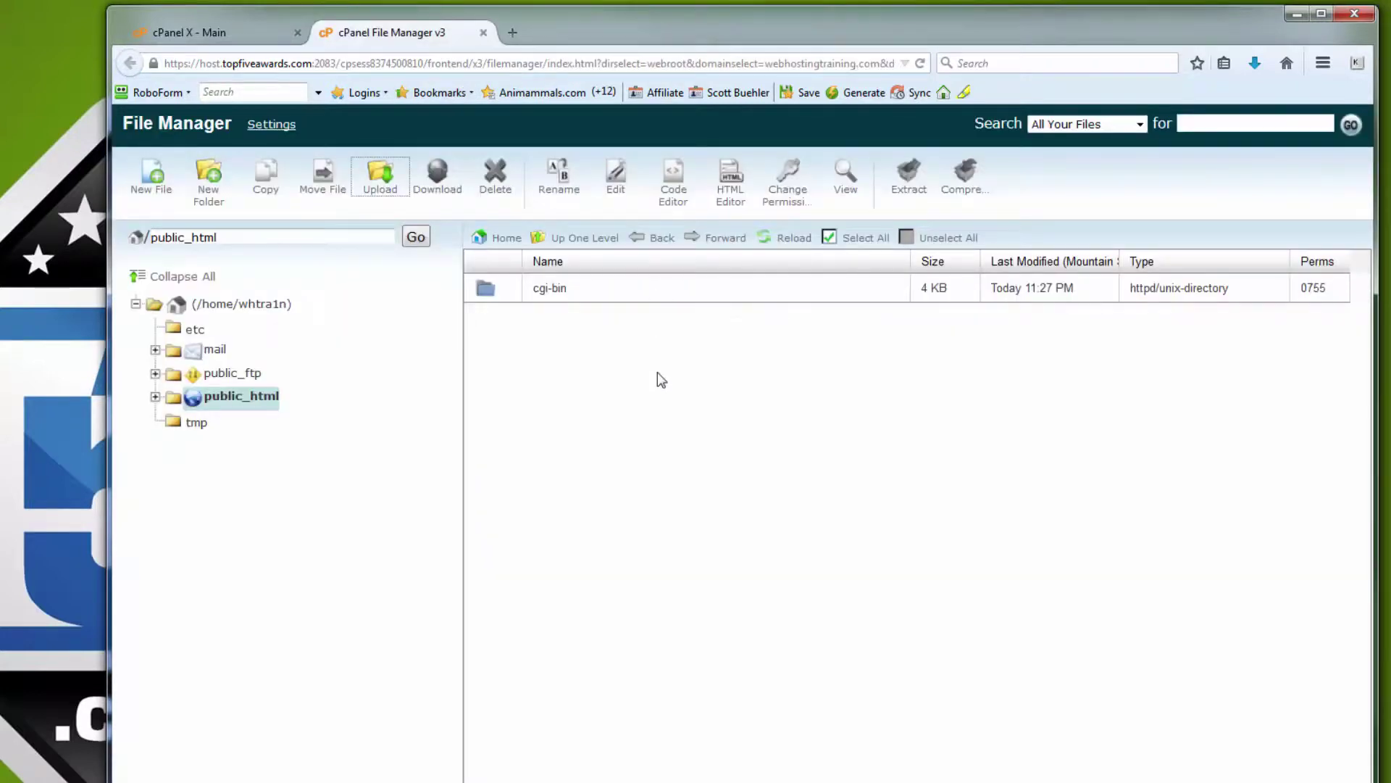
click(781, 239)
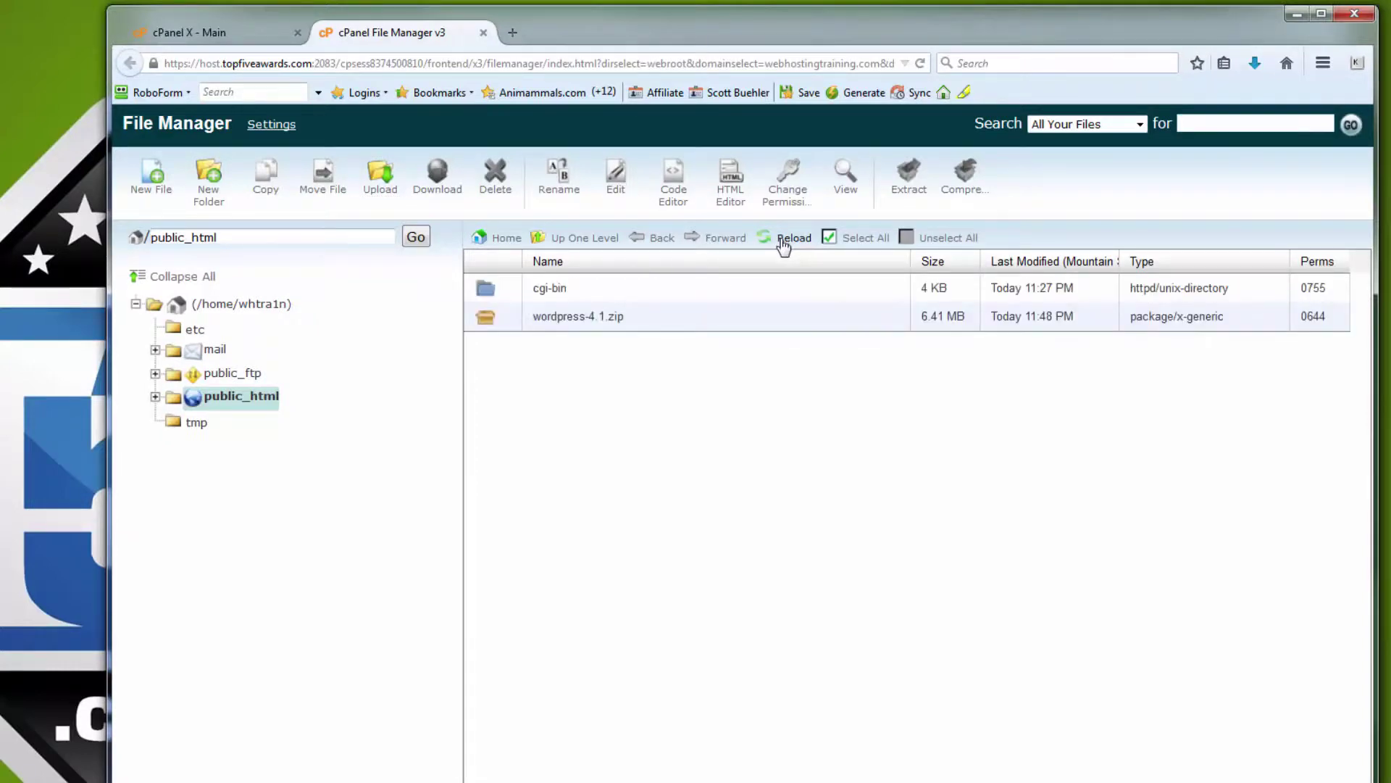
Step: Extract the uploaded wordpress-4.1.zip into /public_html and dismiss the extraction results
click(642, 320)
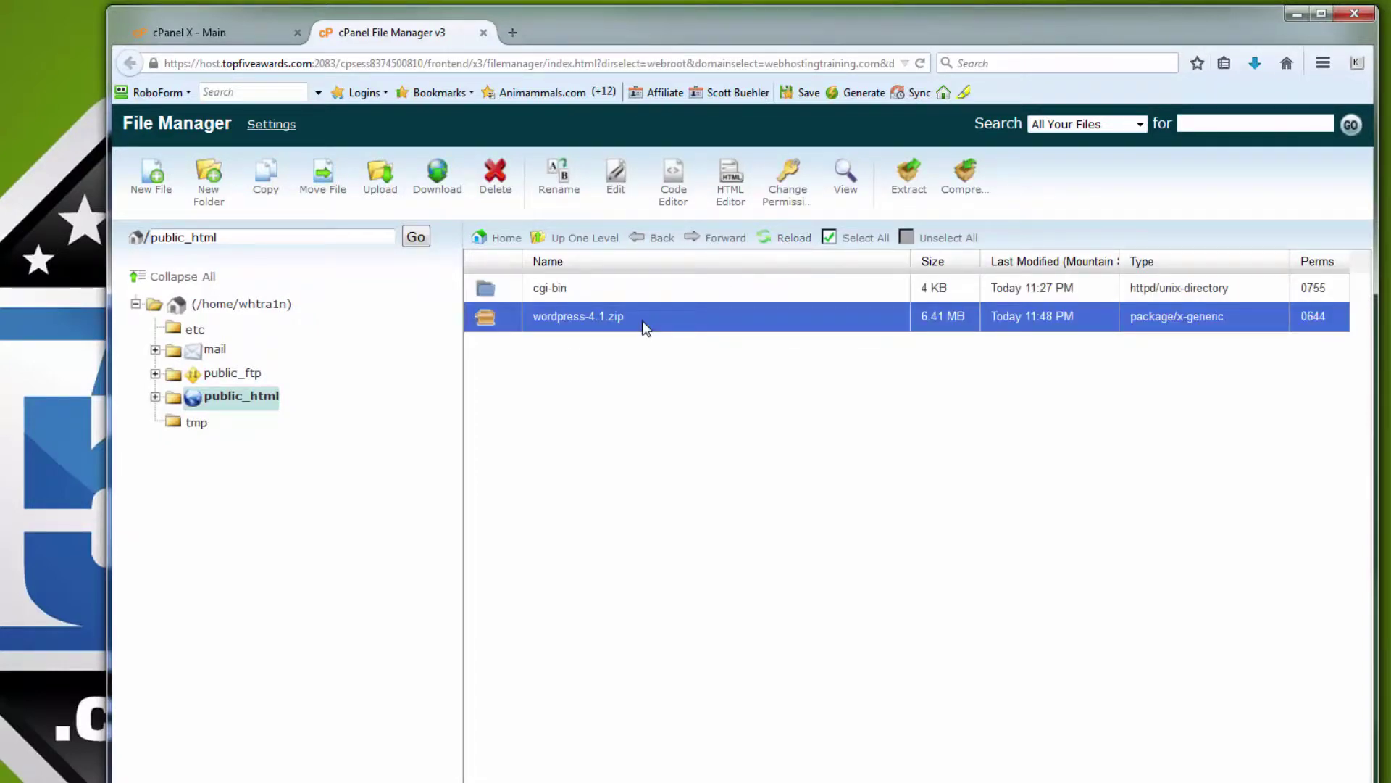
right_click(643, 321)
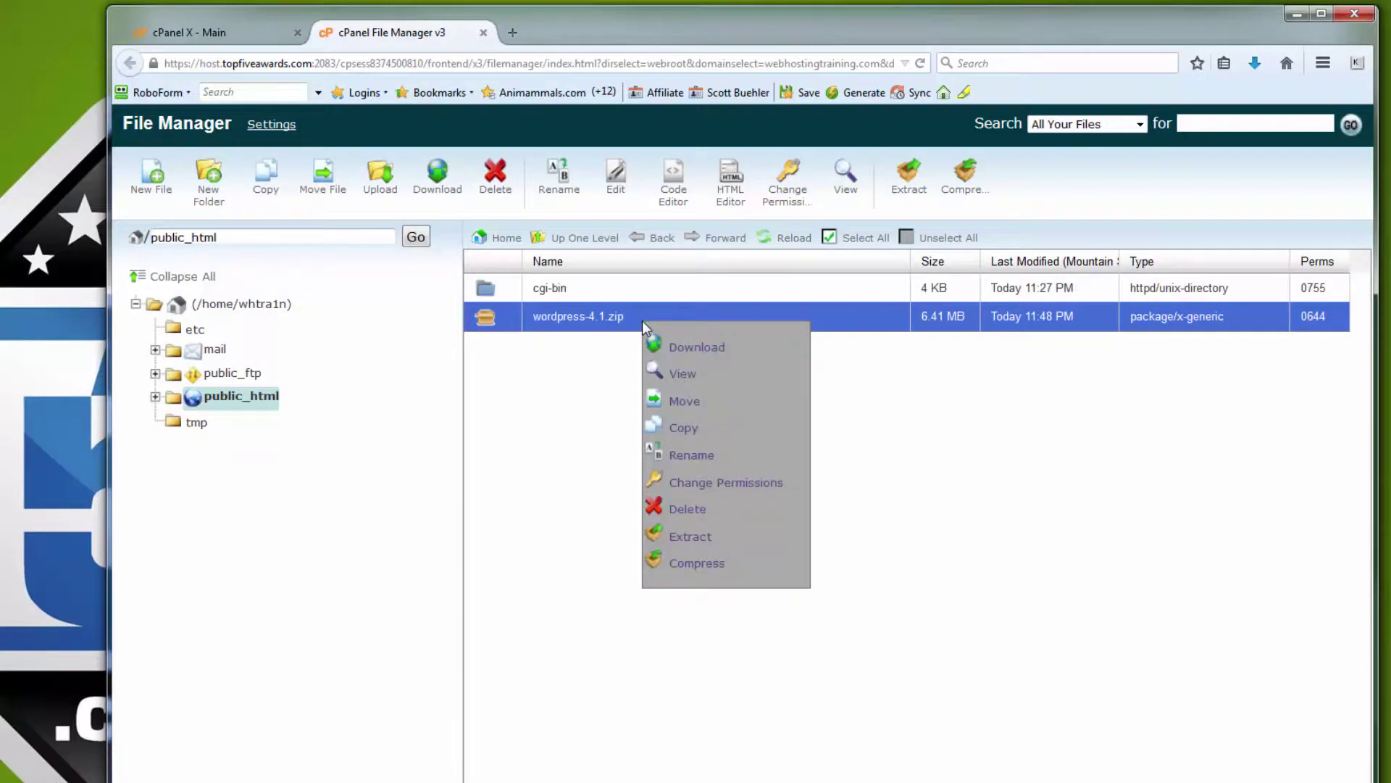
click(692, 538)
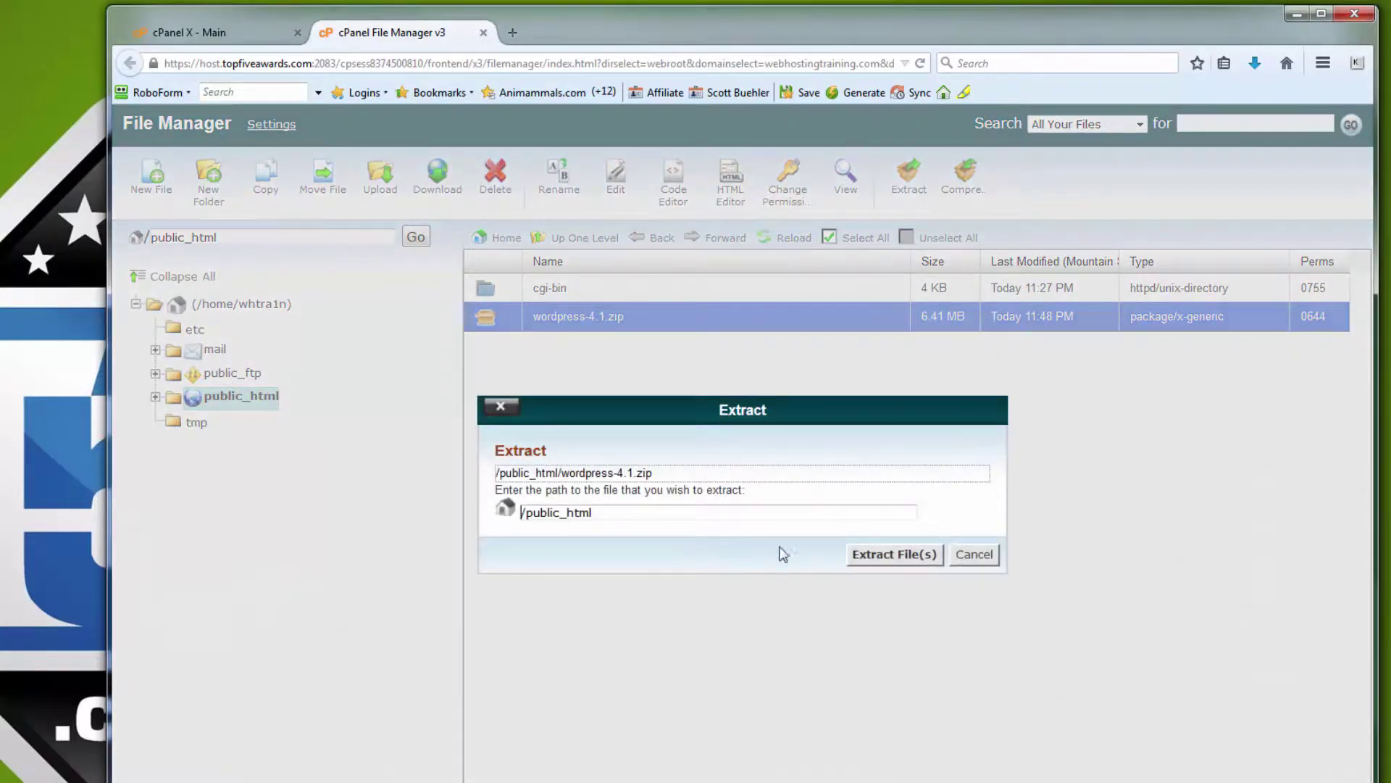
click(887, 558)
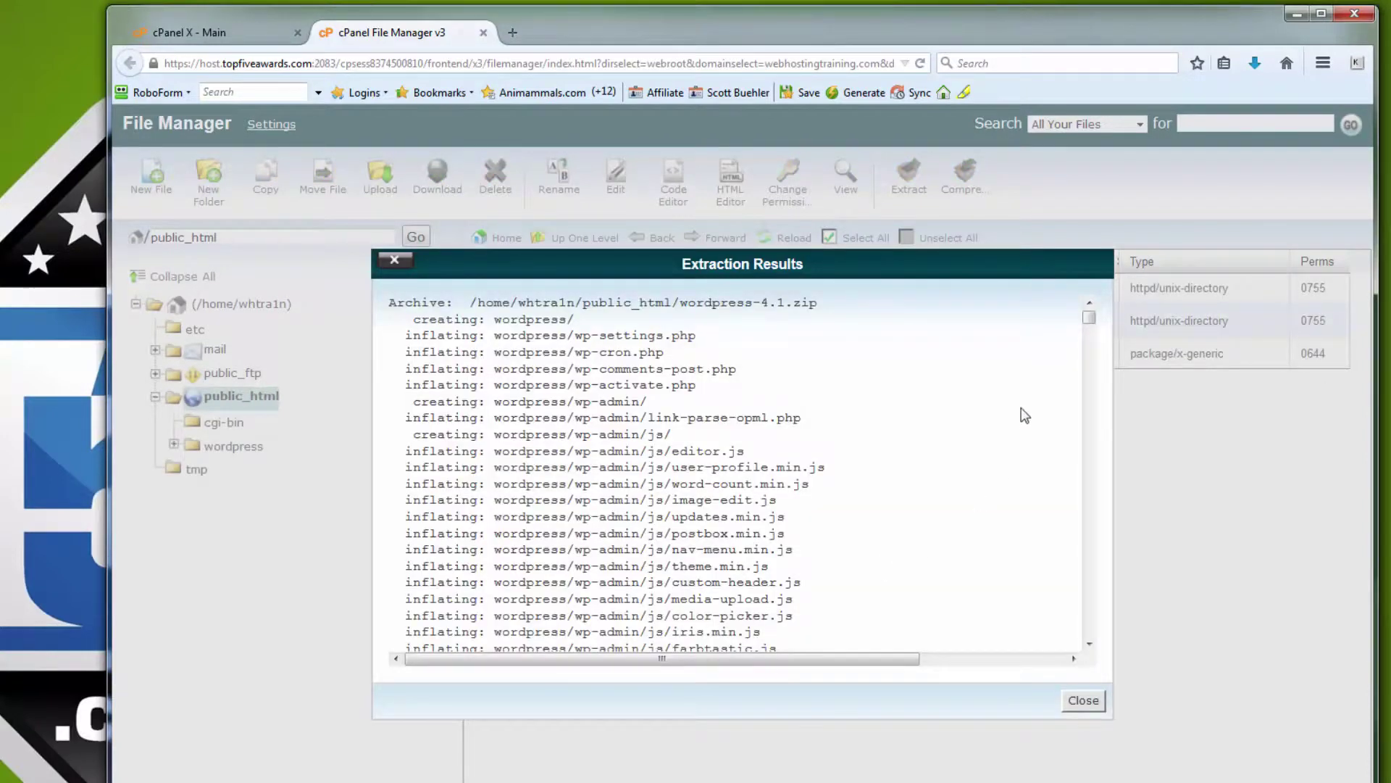
click(1089, 701)
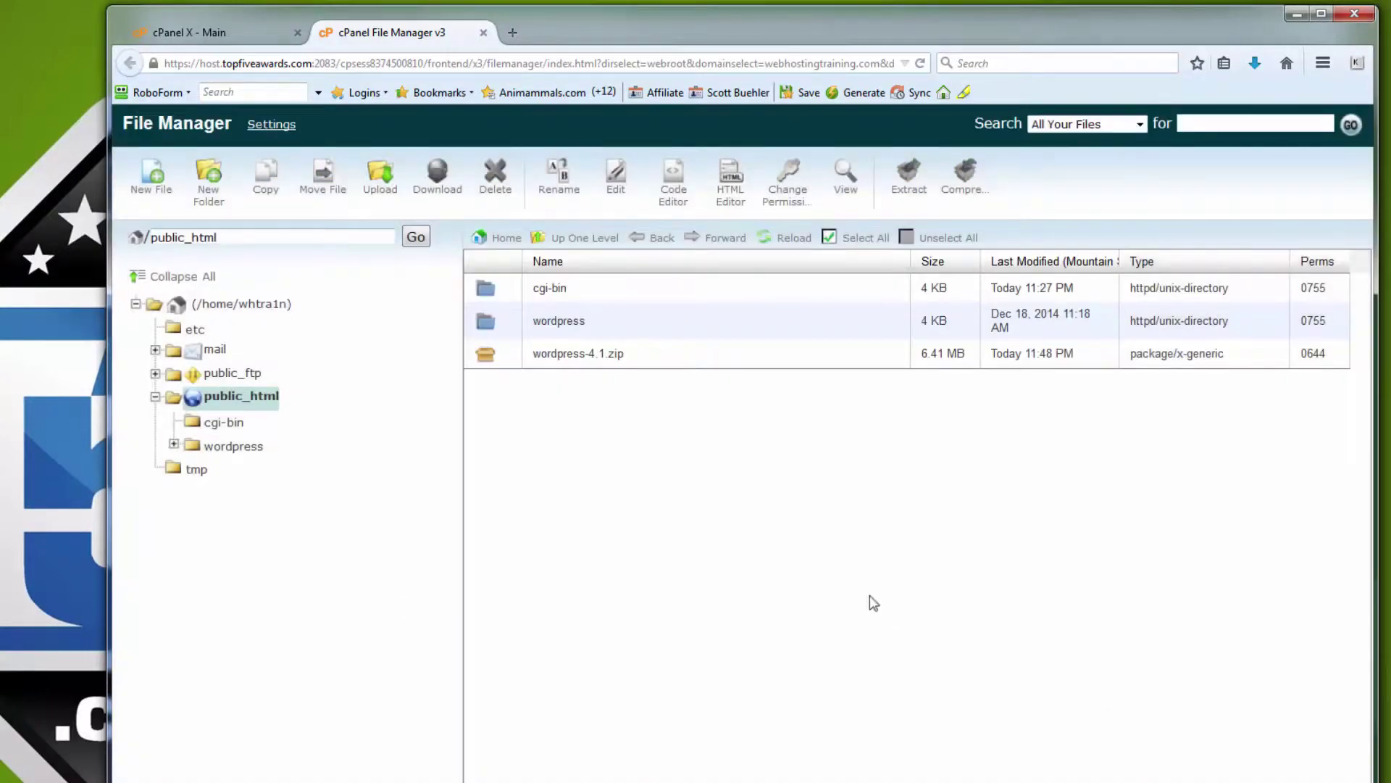
Step: Delete the wordpress-4.1.zip archive from public_html and confirm the deletion
click(634, 354)
right_click(634, 353)
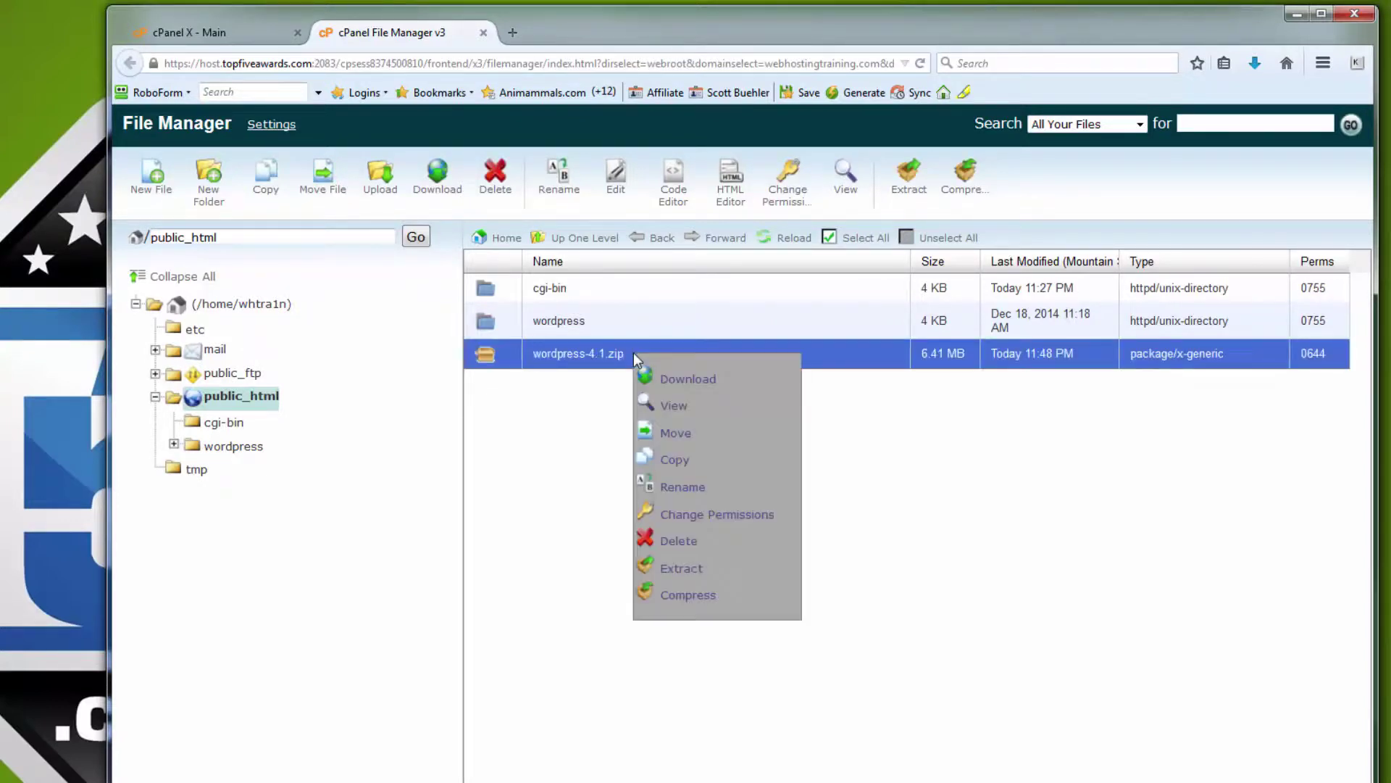
click(679, 541)
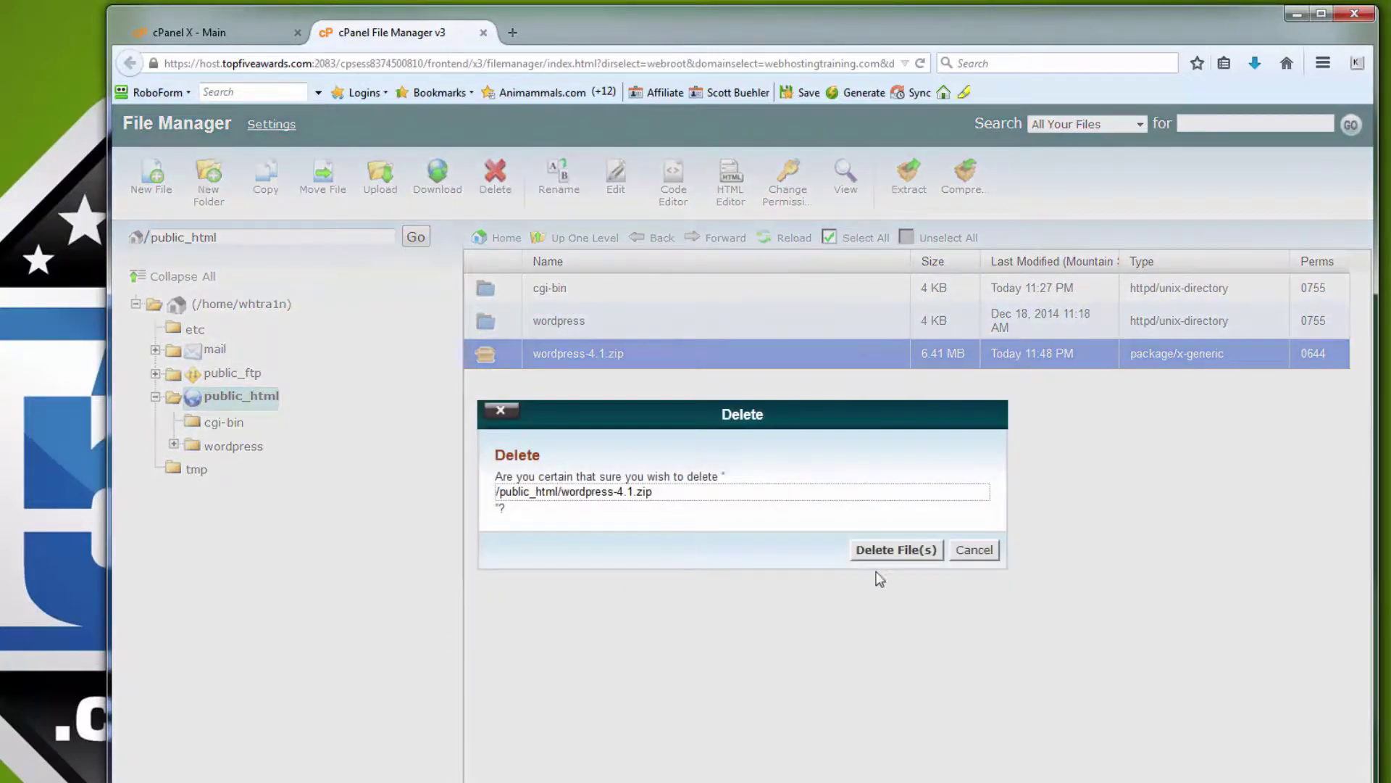
click(882, 556)
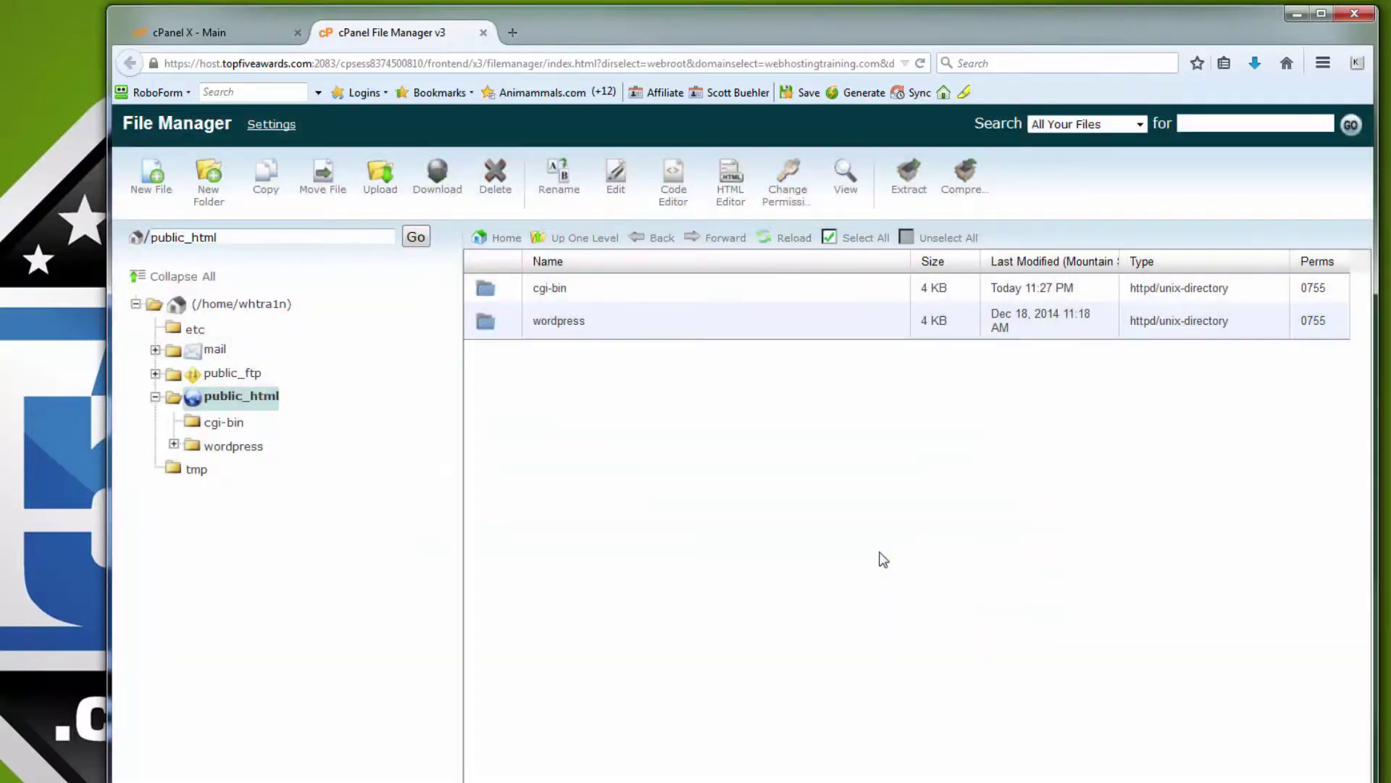
Step: Open the wordpress folder and move all of its files and folders up into /public_html/
double_click(624, 322)
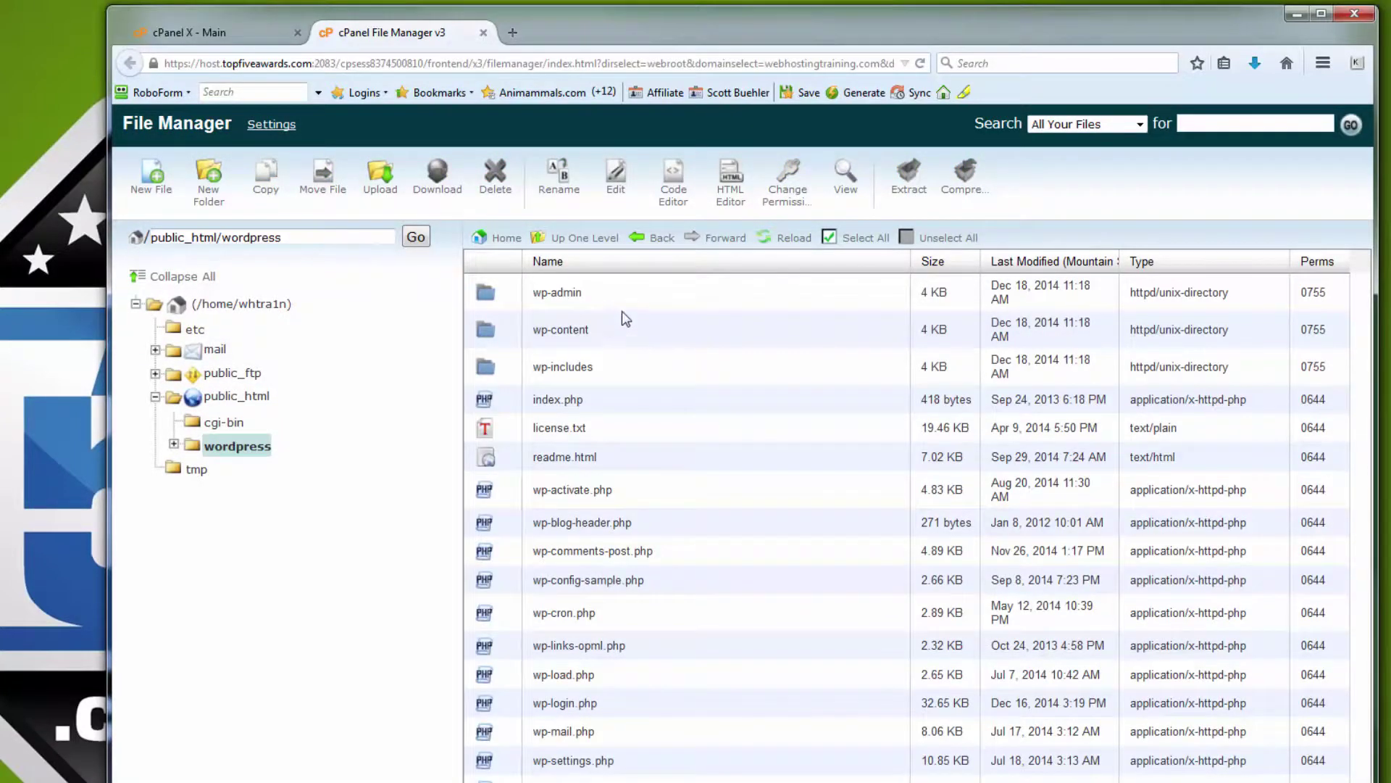
click(851, 239)
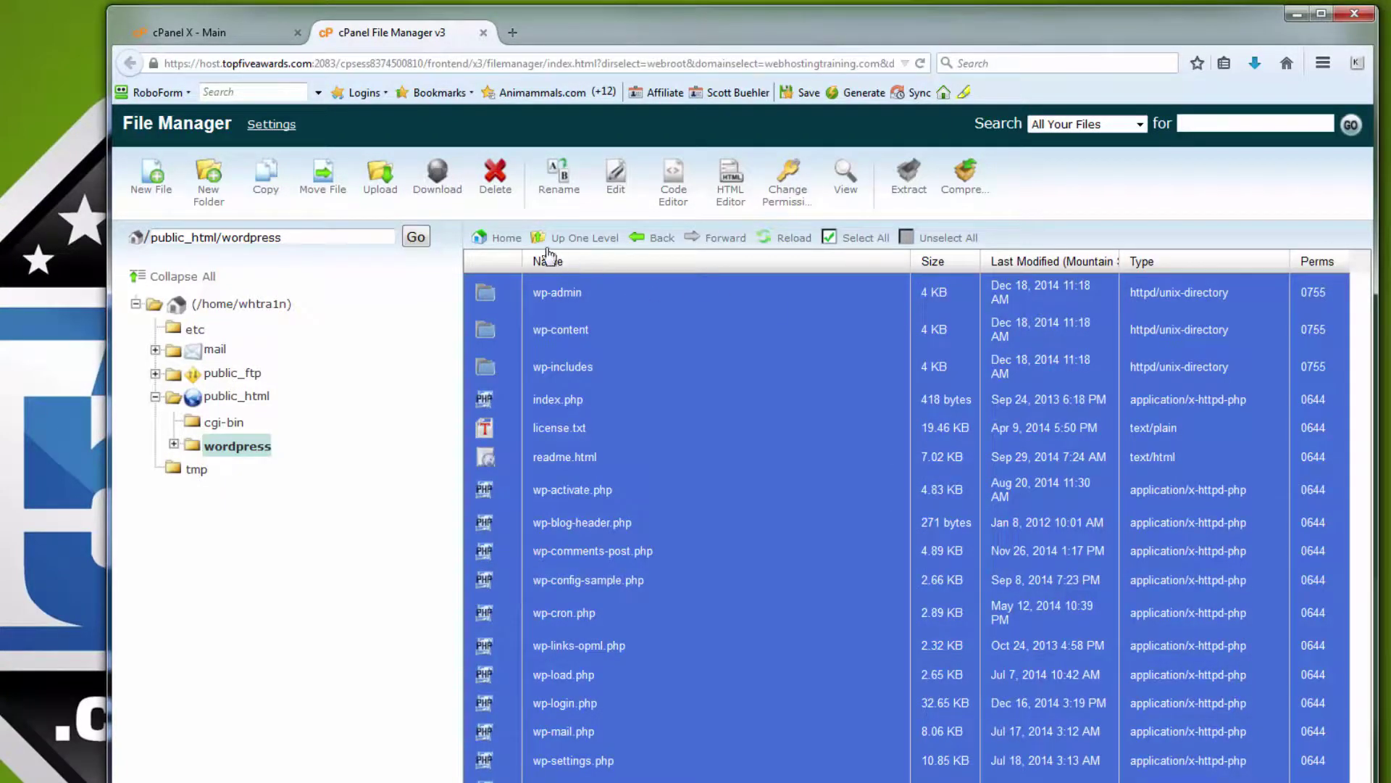
click(323, 179)
click(664, 662)
key(BackSpace)
key(BackSpace)
key(BackSpace)
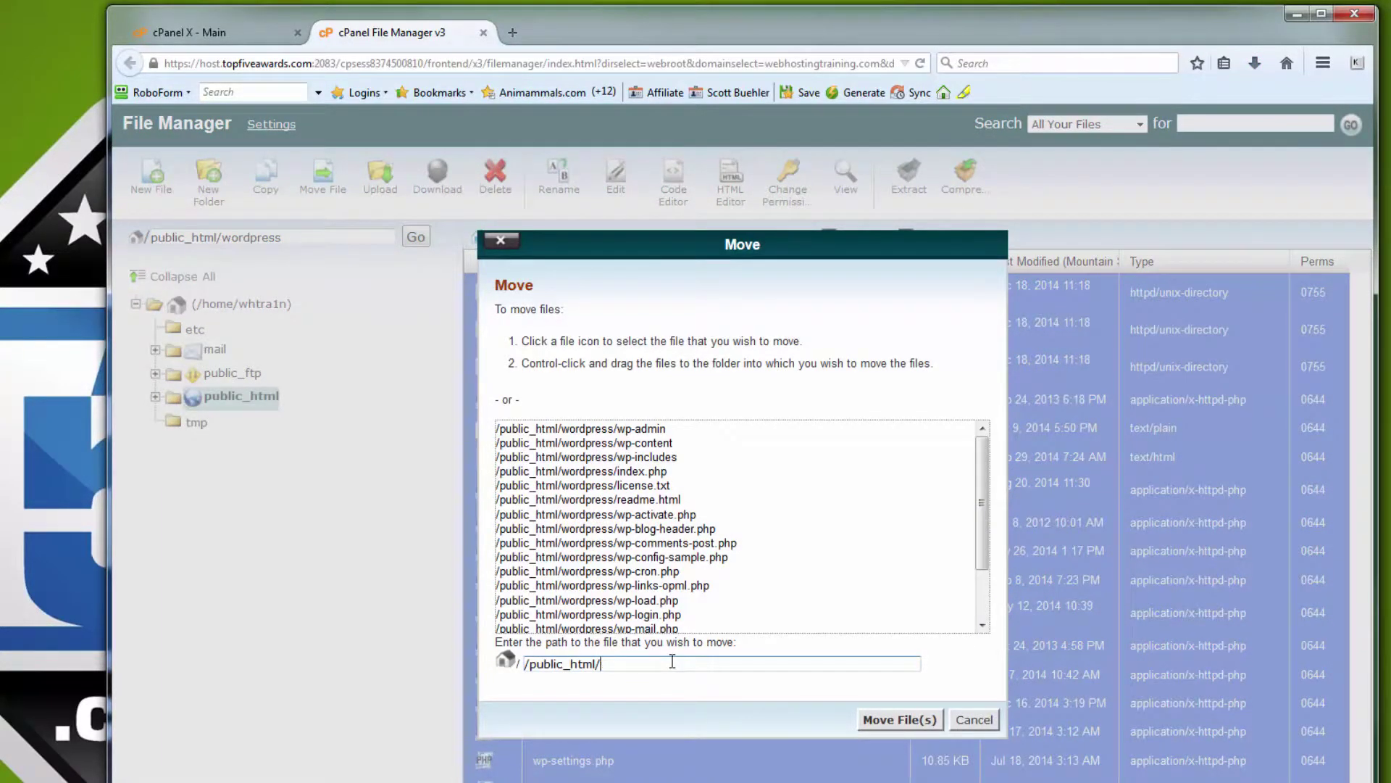
click(877, 720)
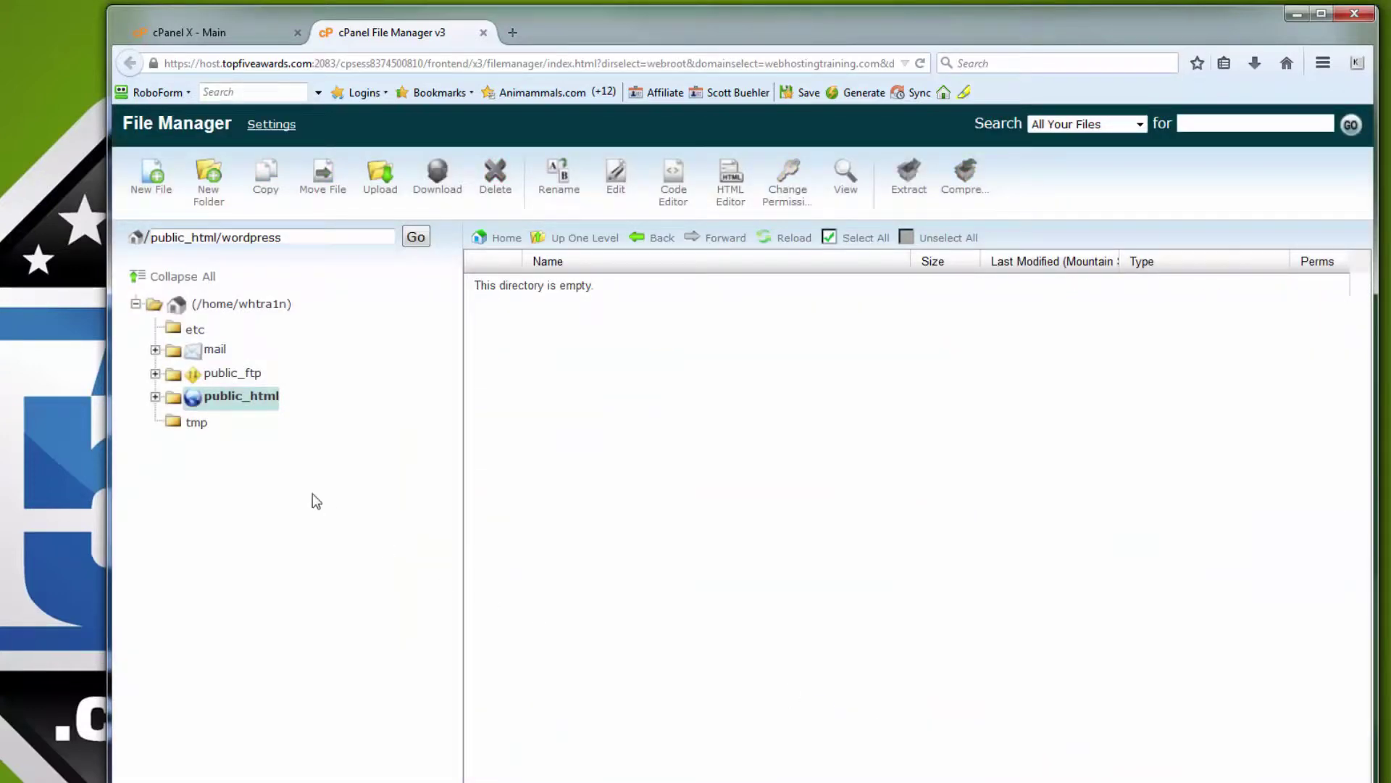
Step: Return to public_html and delete the emptied wordpress folder
click(235, 395)
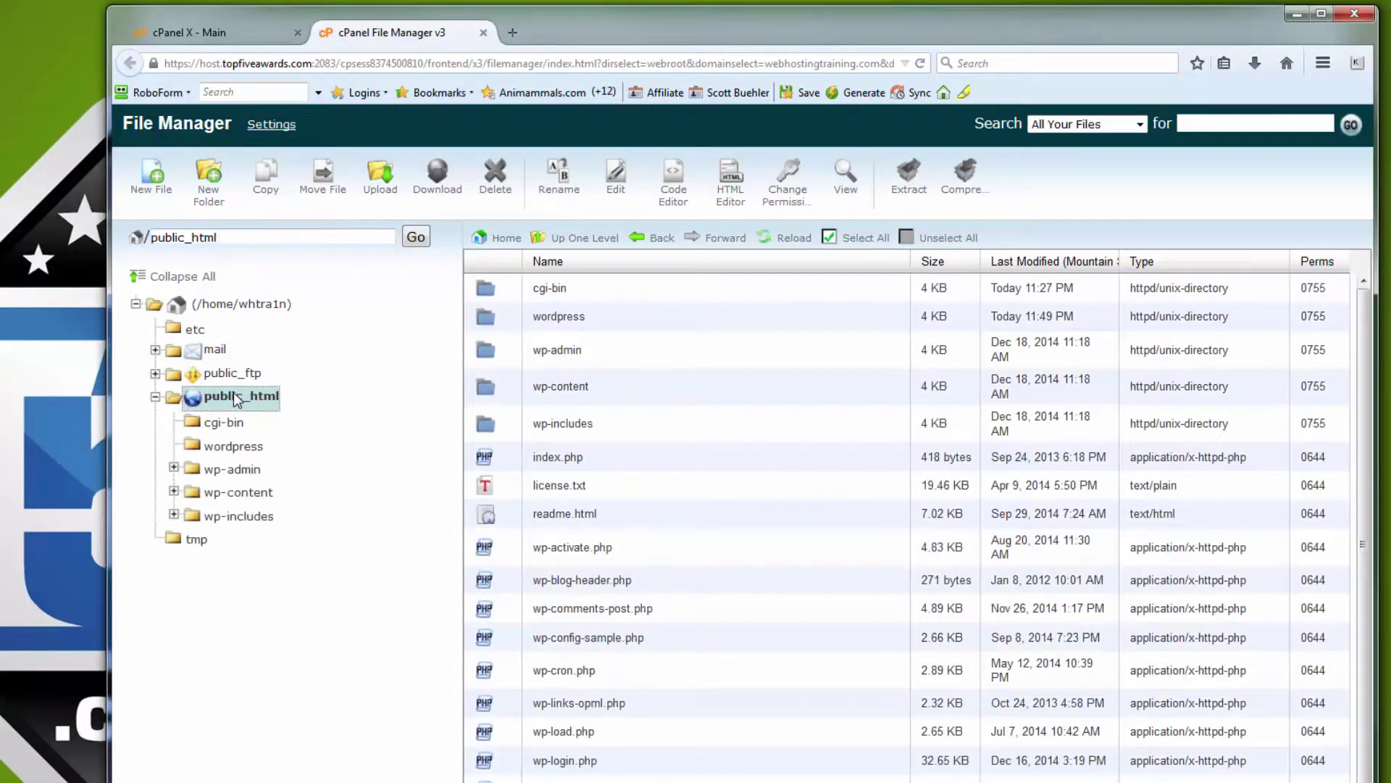
right_click(607, 314)
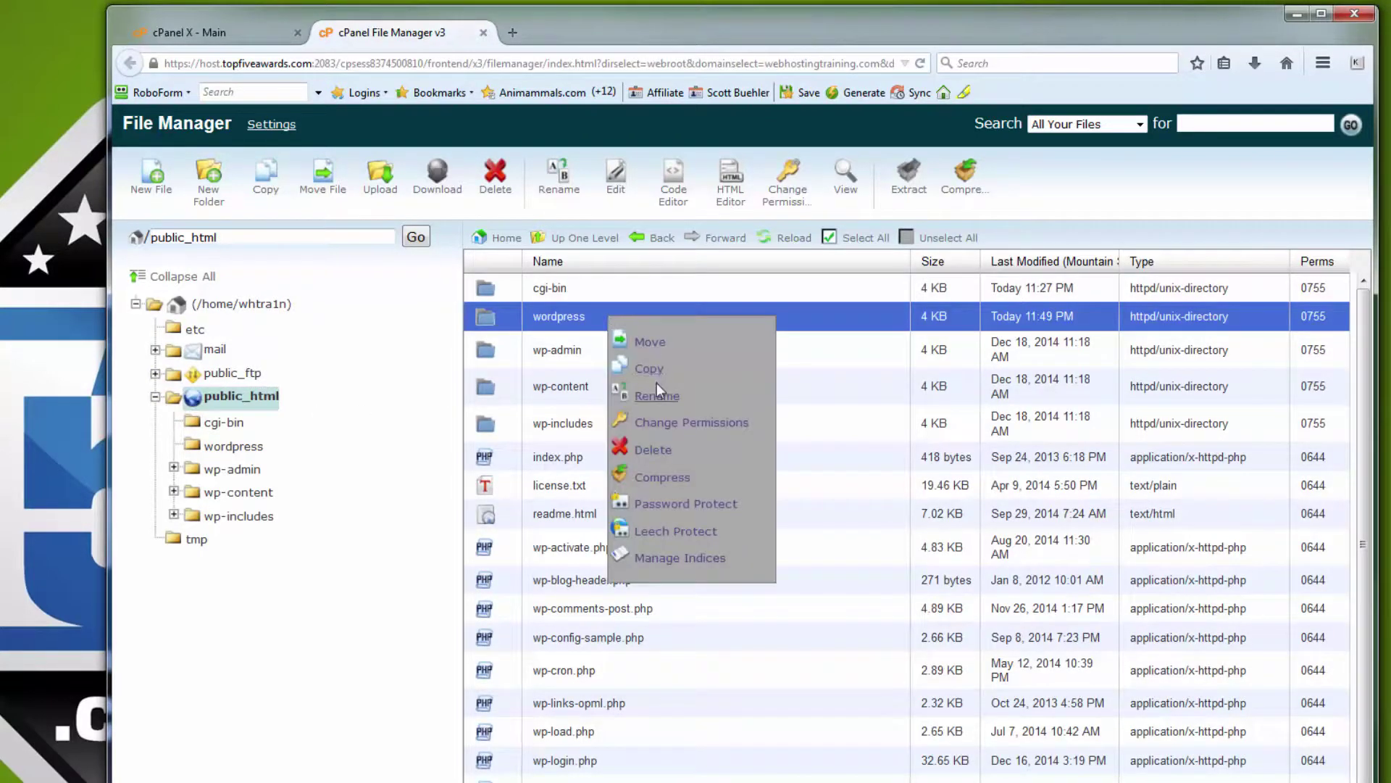
click(660, 450)
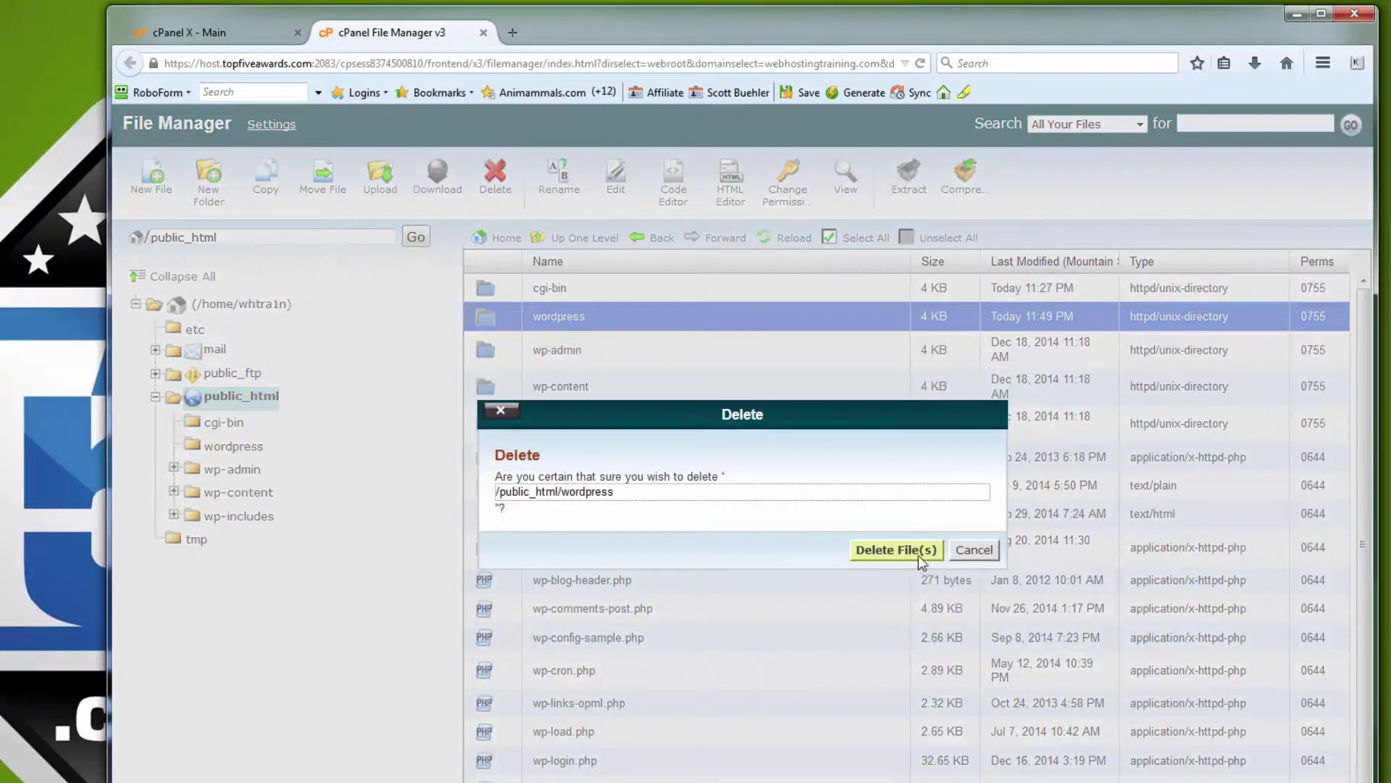
click(896, 550)
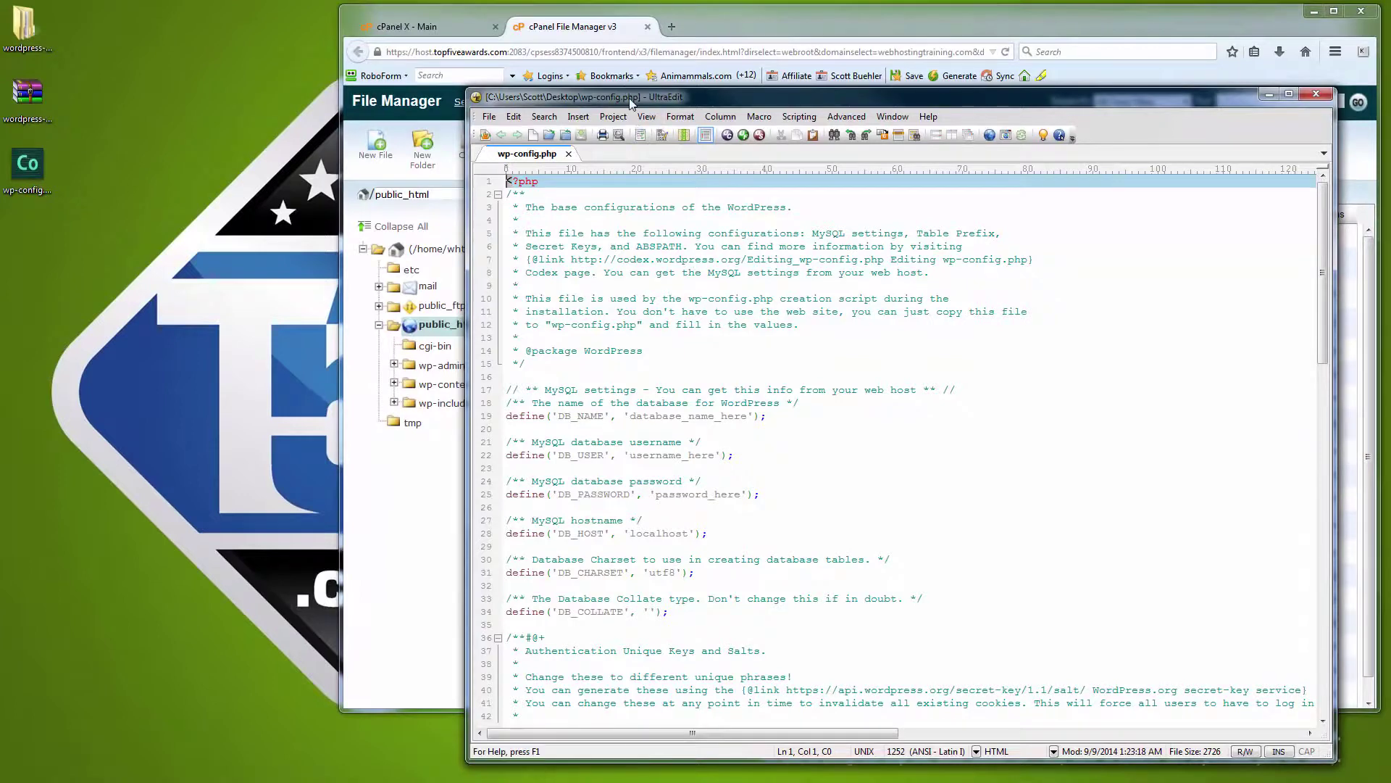
Step: Arrange the UltraEdit window with wp-config.php and the File Manager browser window side by side, each filling half the screen
drag(629, 97, 165, 35)
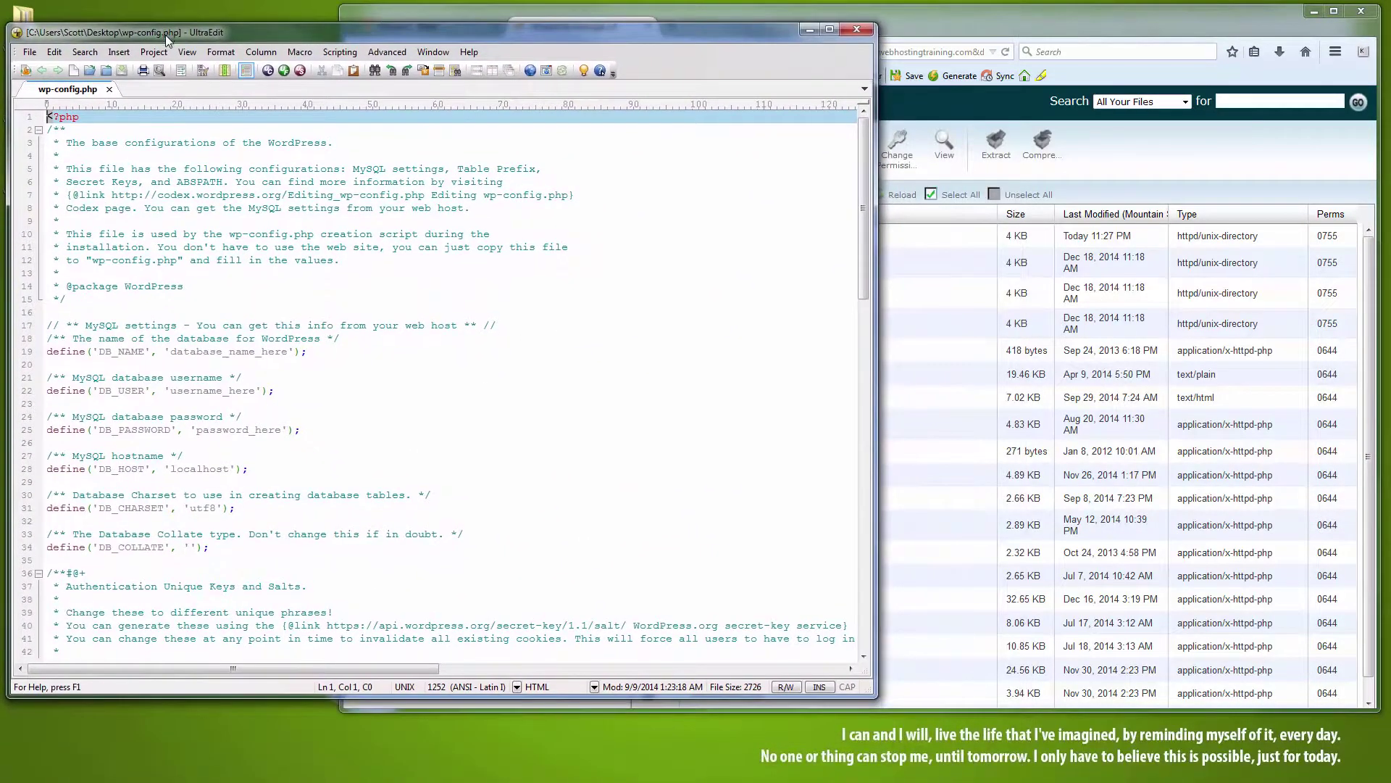
click(1139, 151)
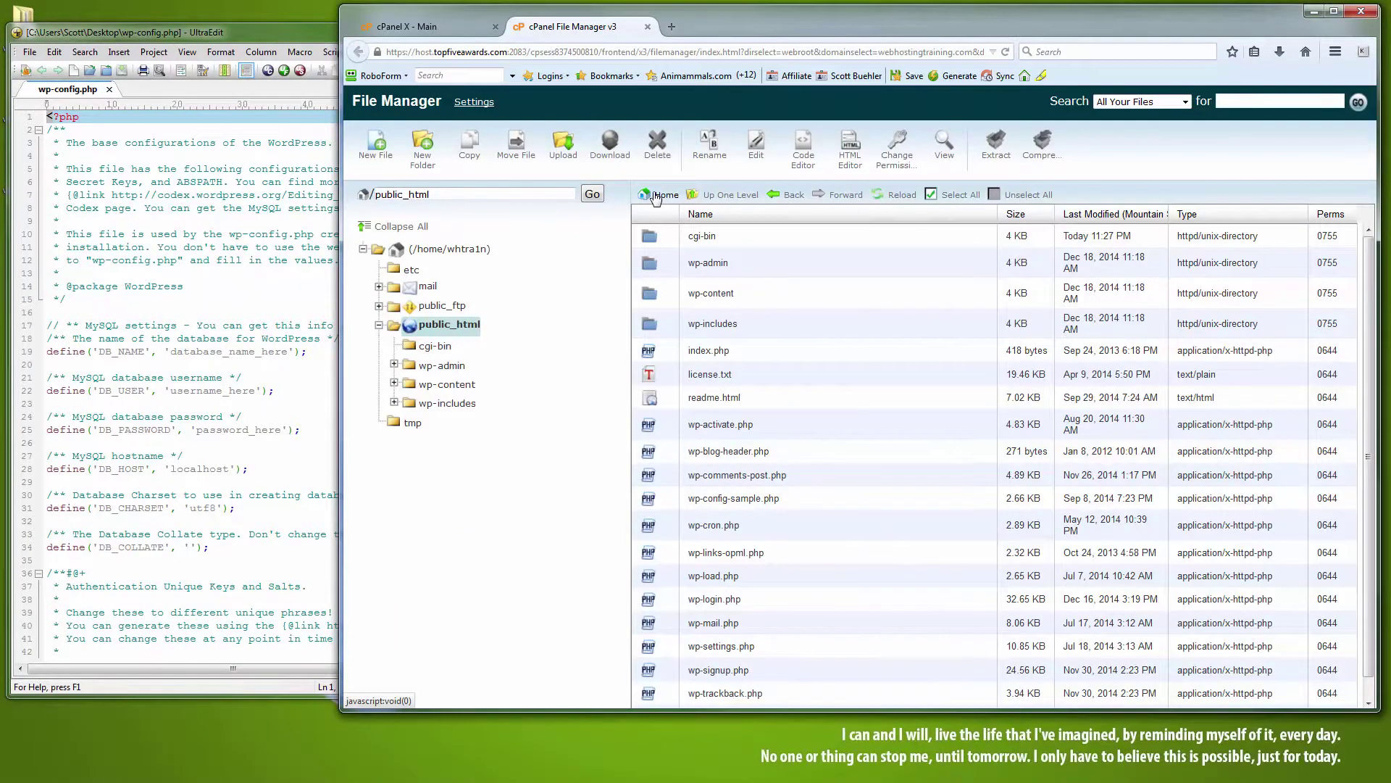
key(super+Right)
click(616, 240)
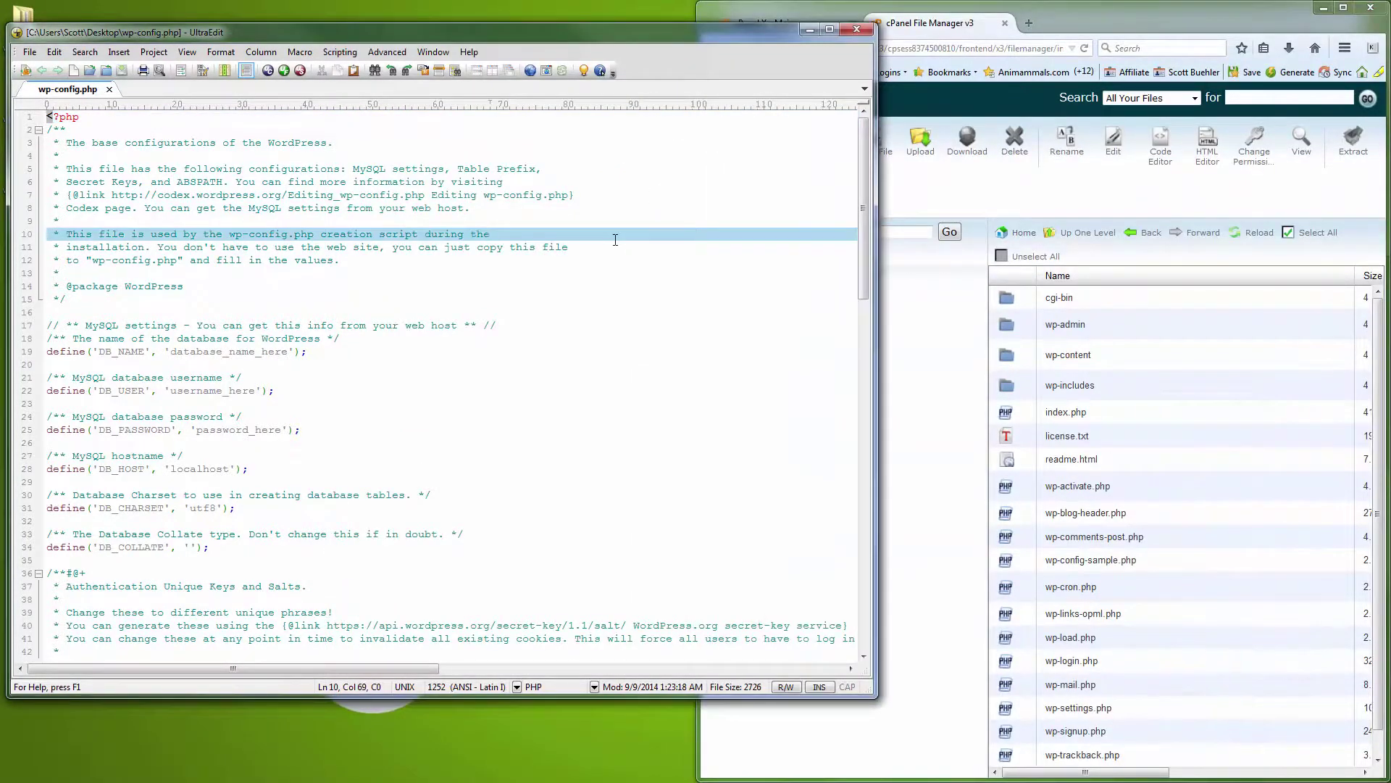
key(super+Left)
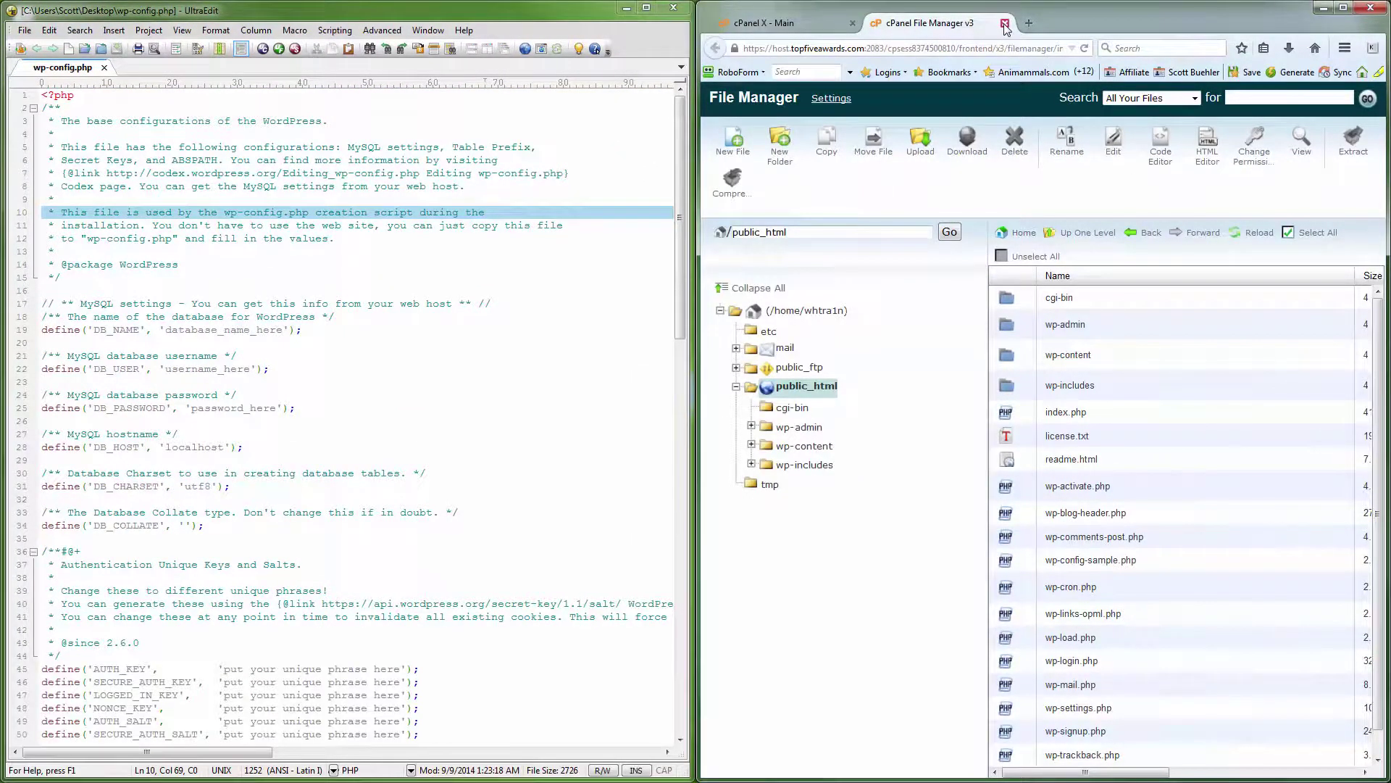
Step: Open MySQL Databases from the cPanel main page and create a new database named w0rdpress after the account prefix
click(783, 24)
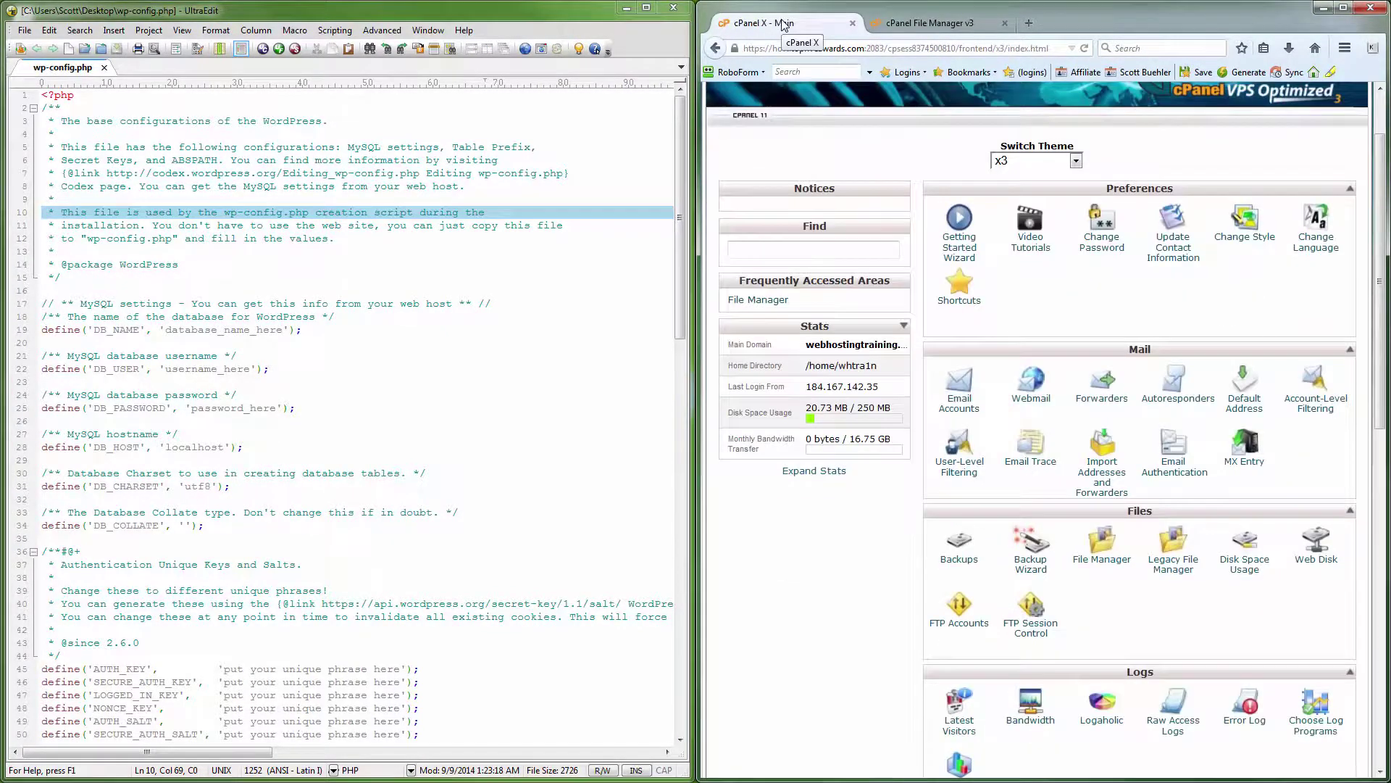
scroll(1134, 452, down, 5)
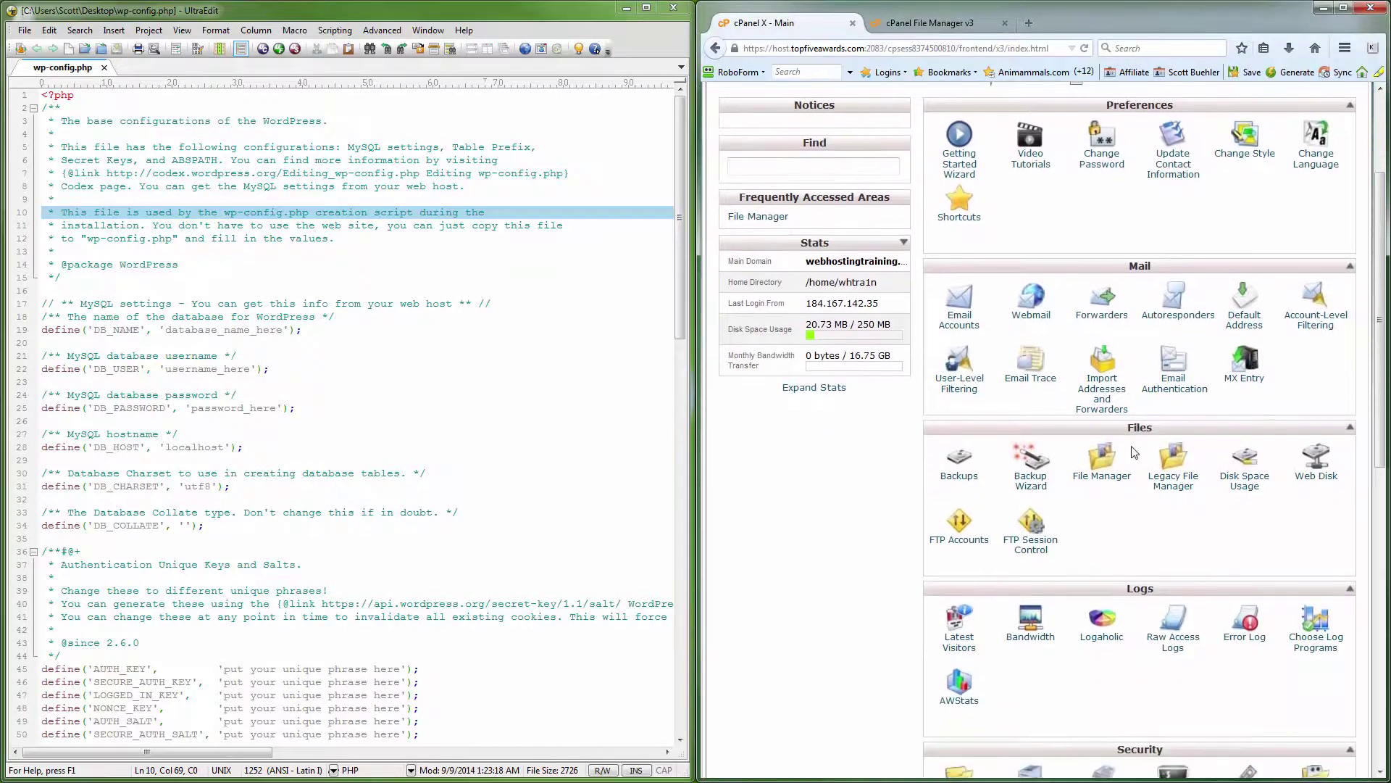
scroll(1134, 452, down, 4)
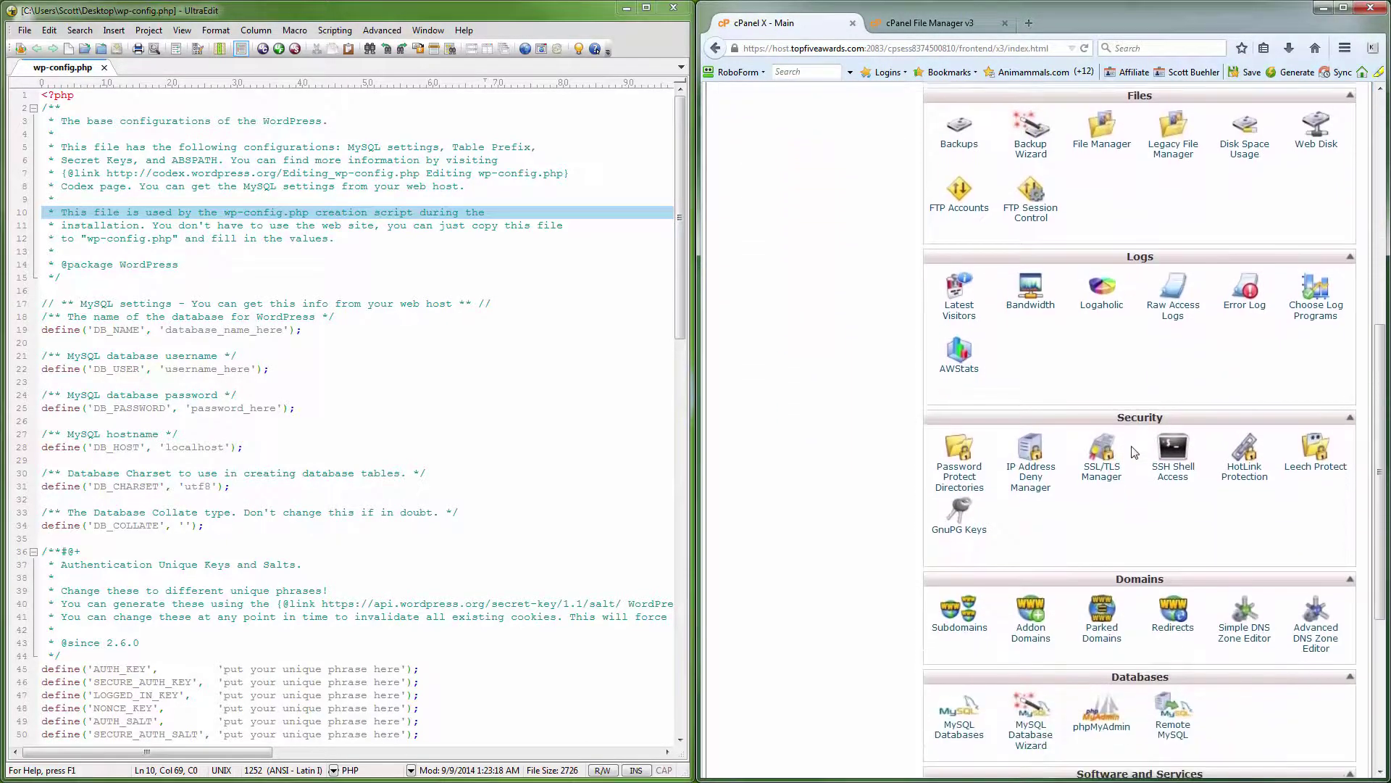
scroll(1135, 452, down, 1)
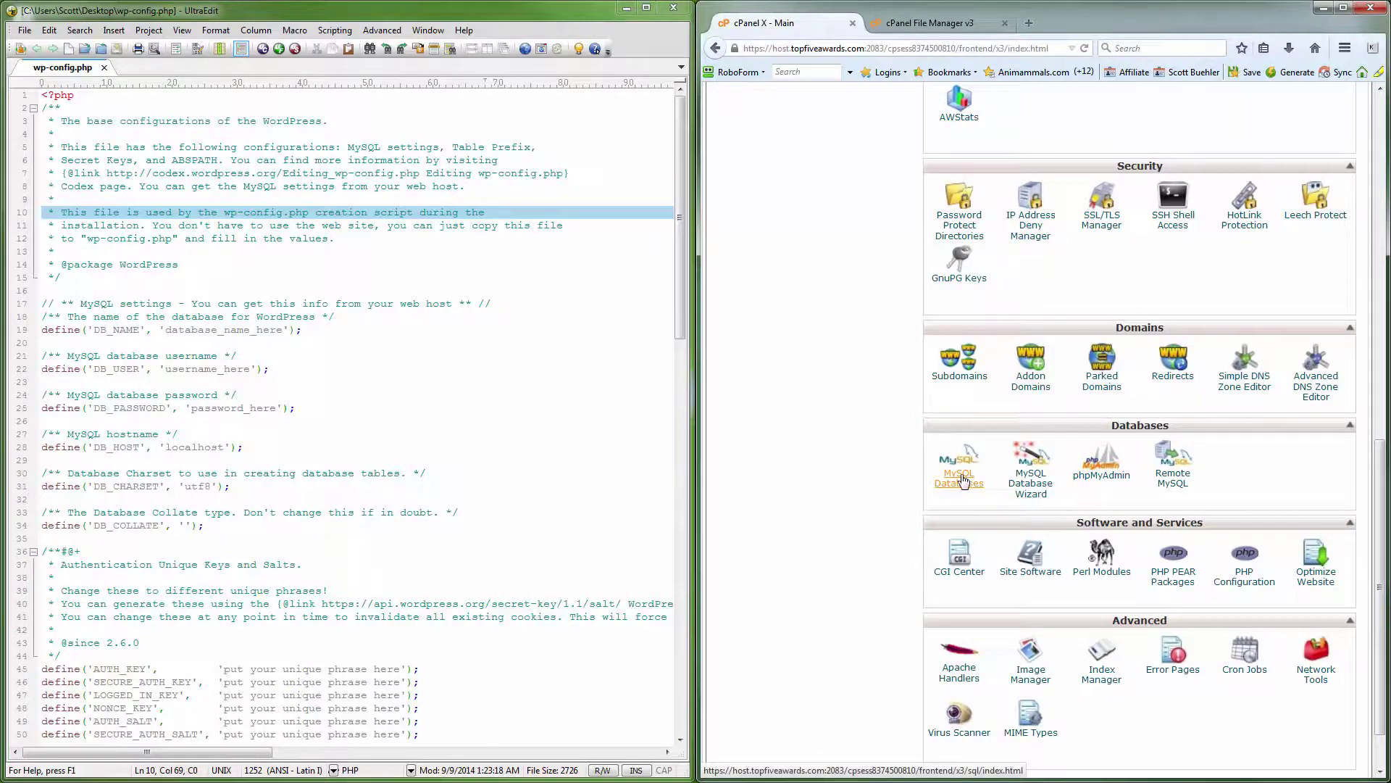
click(962, 481)
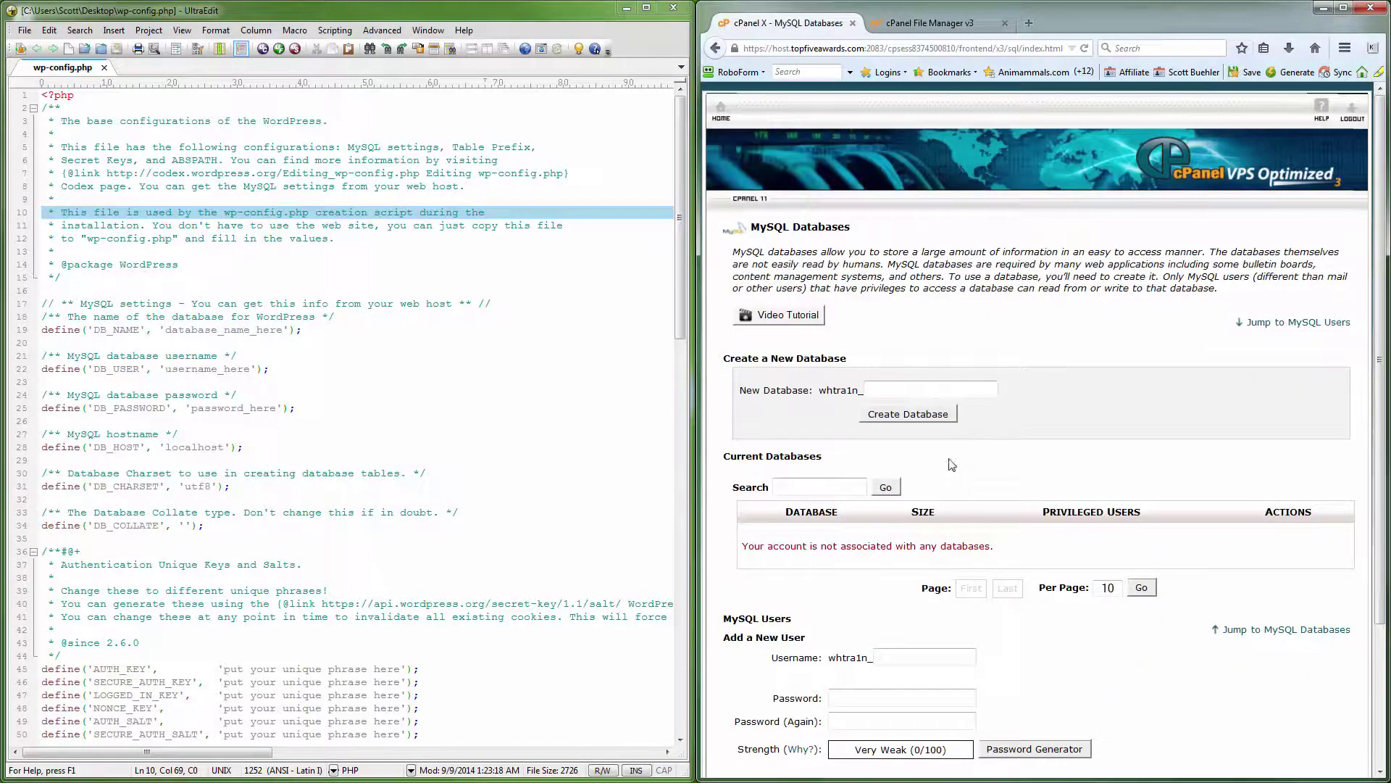
click(889, 390)
text(w0rdpress)
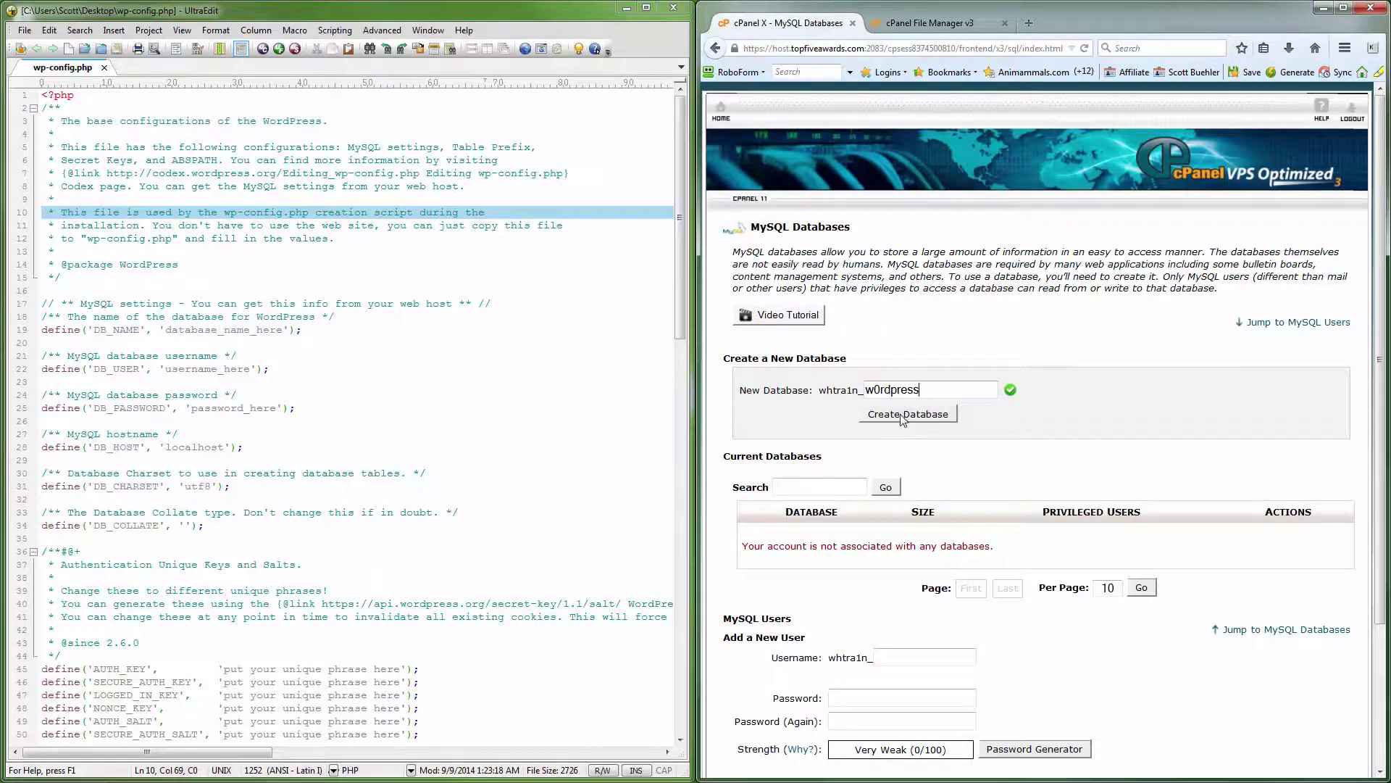
click(902, 414)
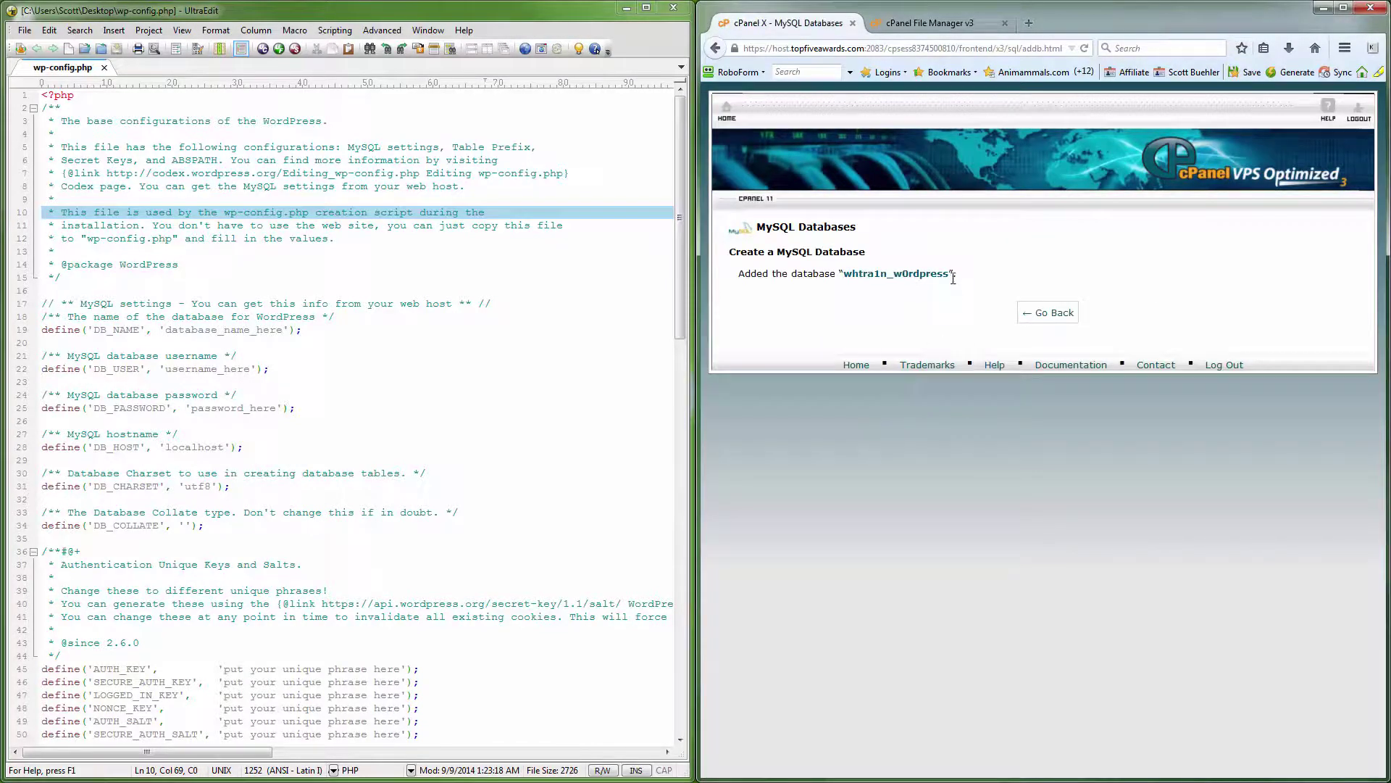
Step: Copy the full name of the created database, whtra1n_w0rdpress, and paste it over the DB_NAME placeholder in wp-config.php
drag(951, 270, 848, 277)
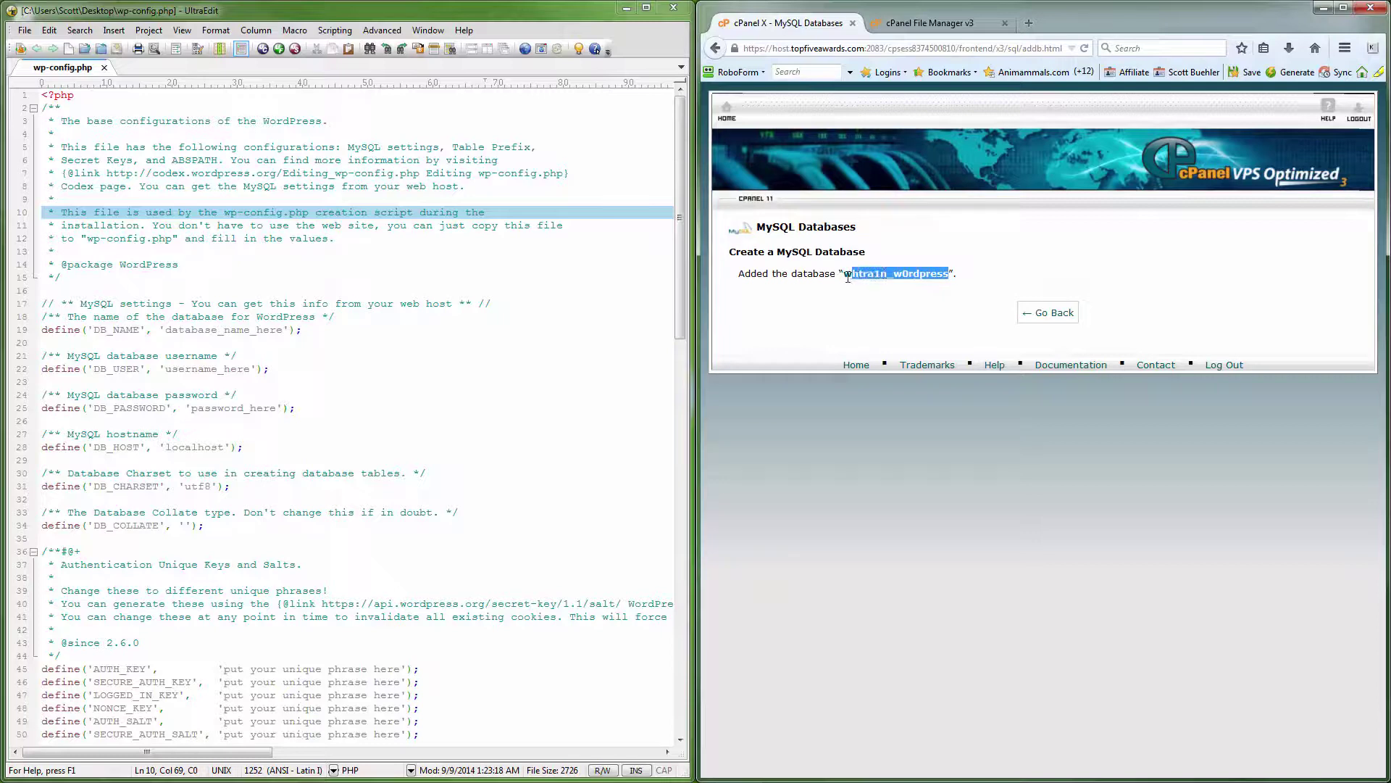
right_click(850, 274)
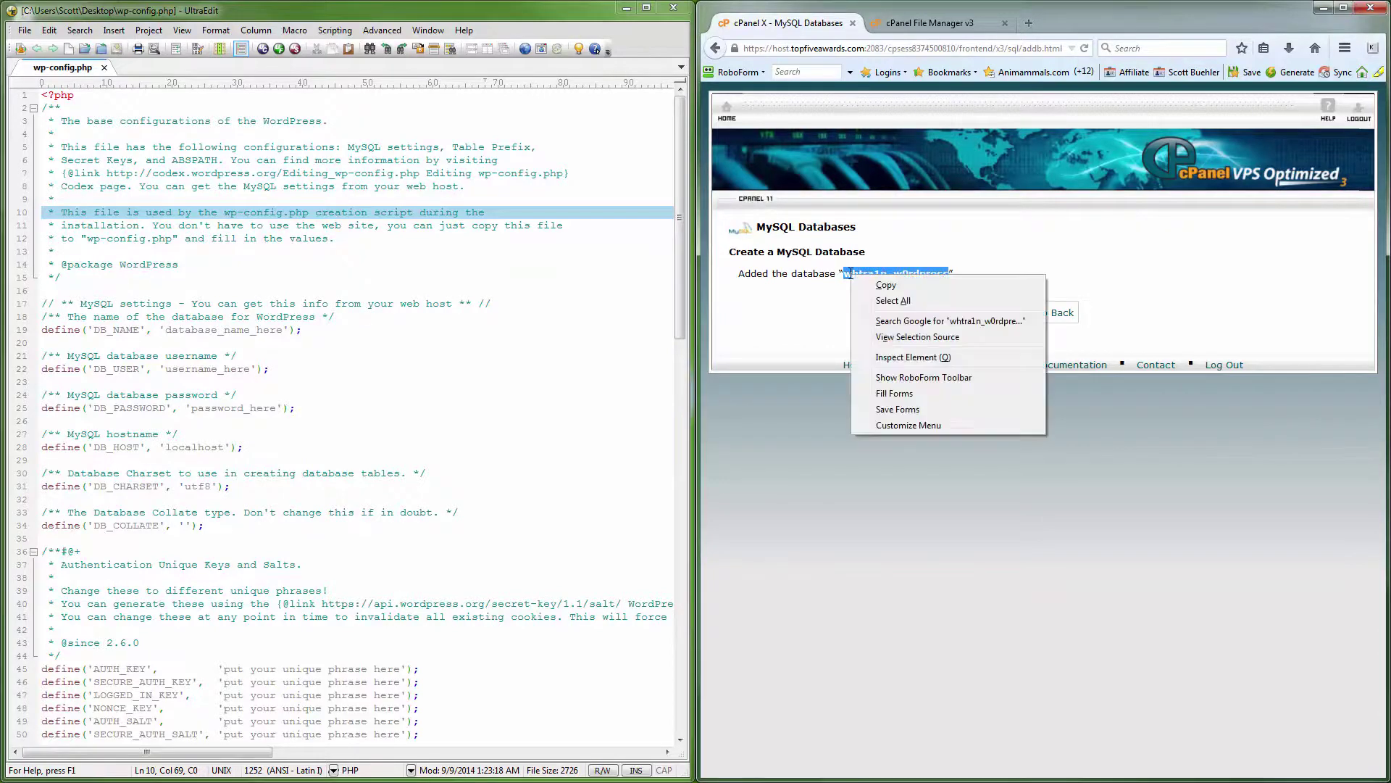
click(886, 287)
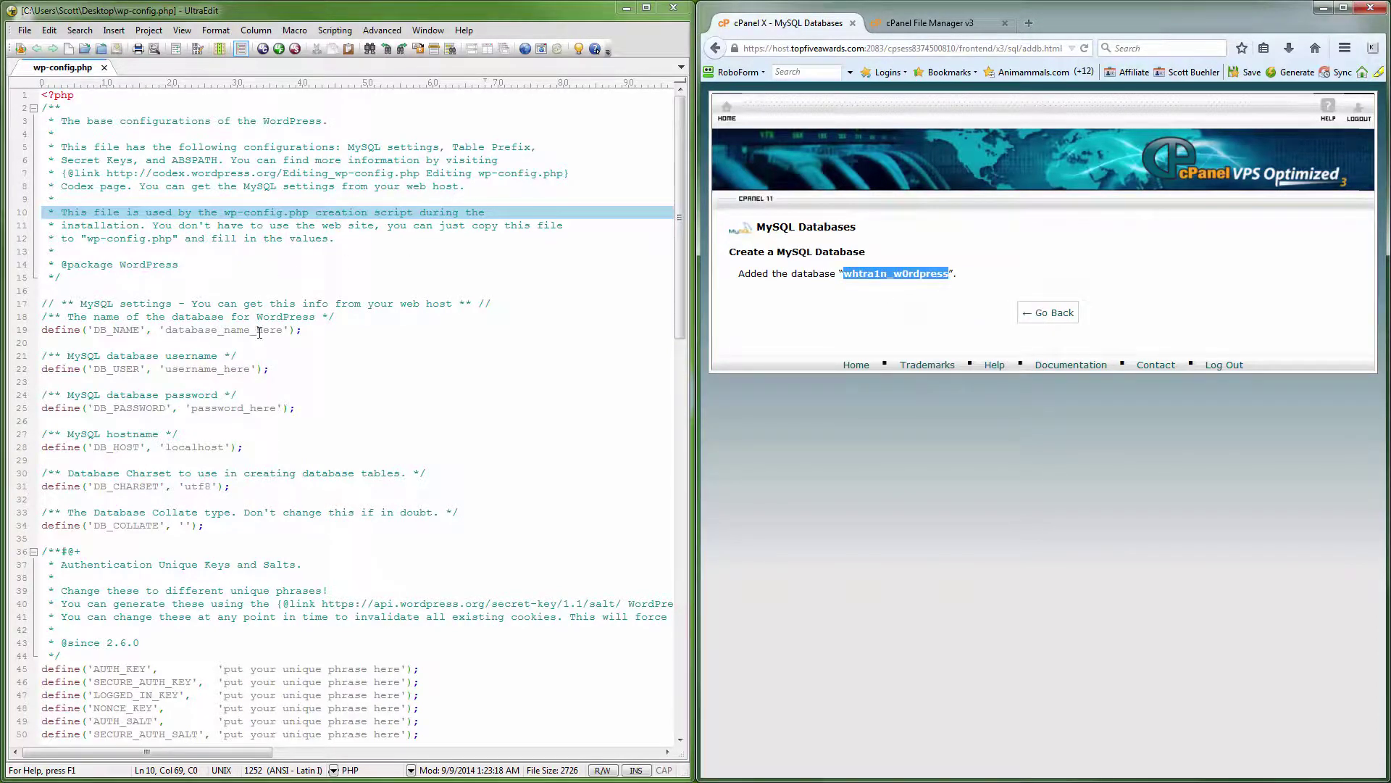
drag(283, 332, 168, 336)
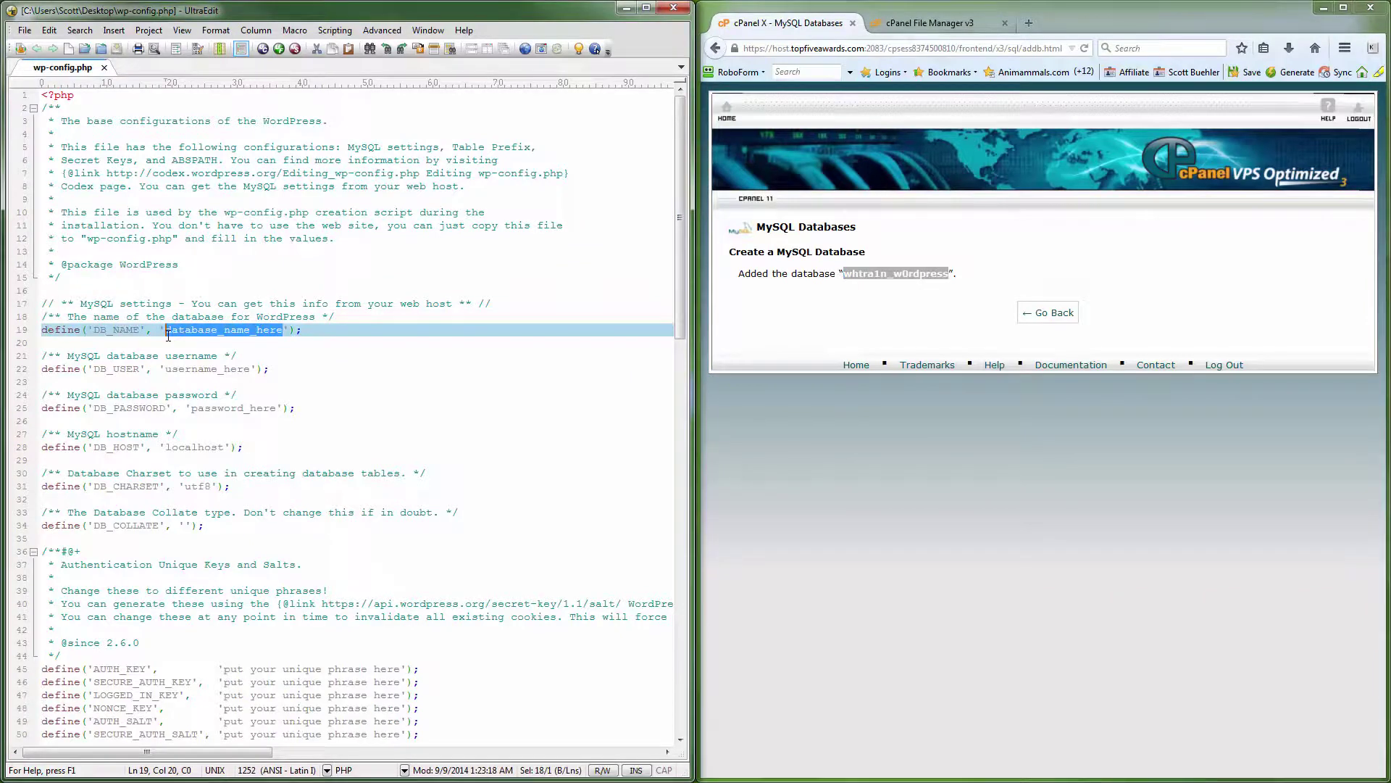
key(ctrl+v)
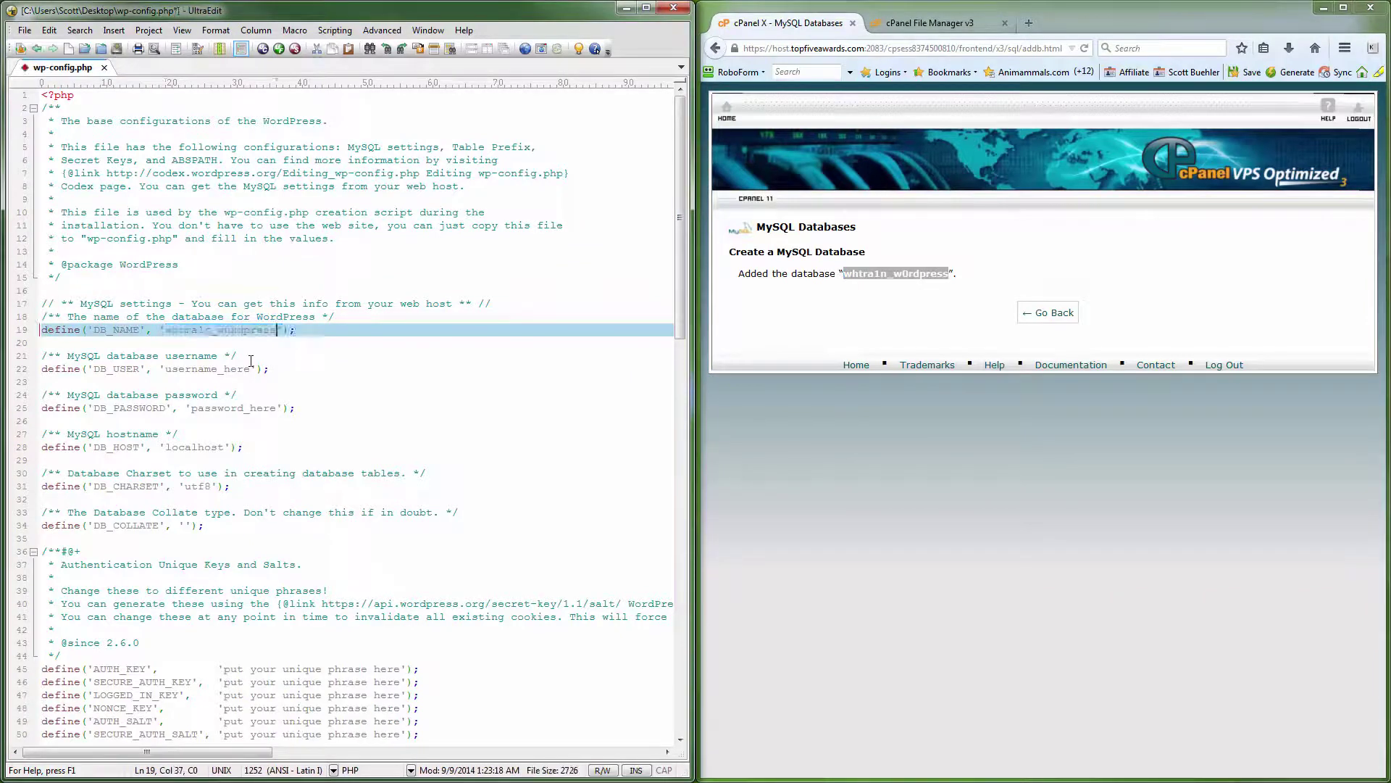
Step: Go back to the MySQL Databases page and enter dem0 as the username for a new MySQL user
click(1051, 312)
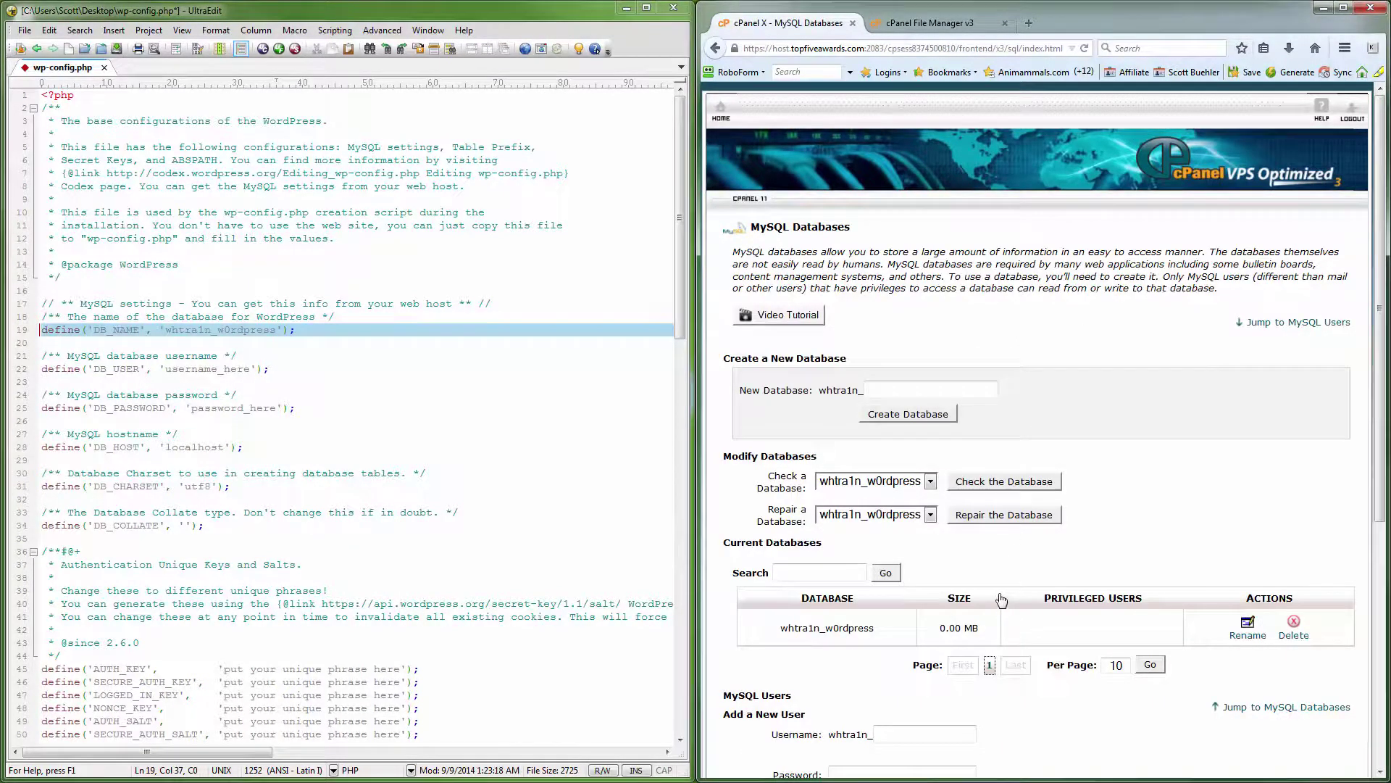
scroll(1007, 605, down, 4)
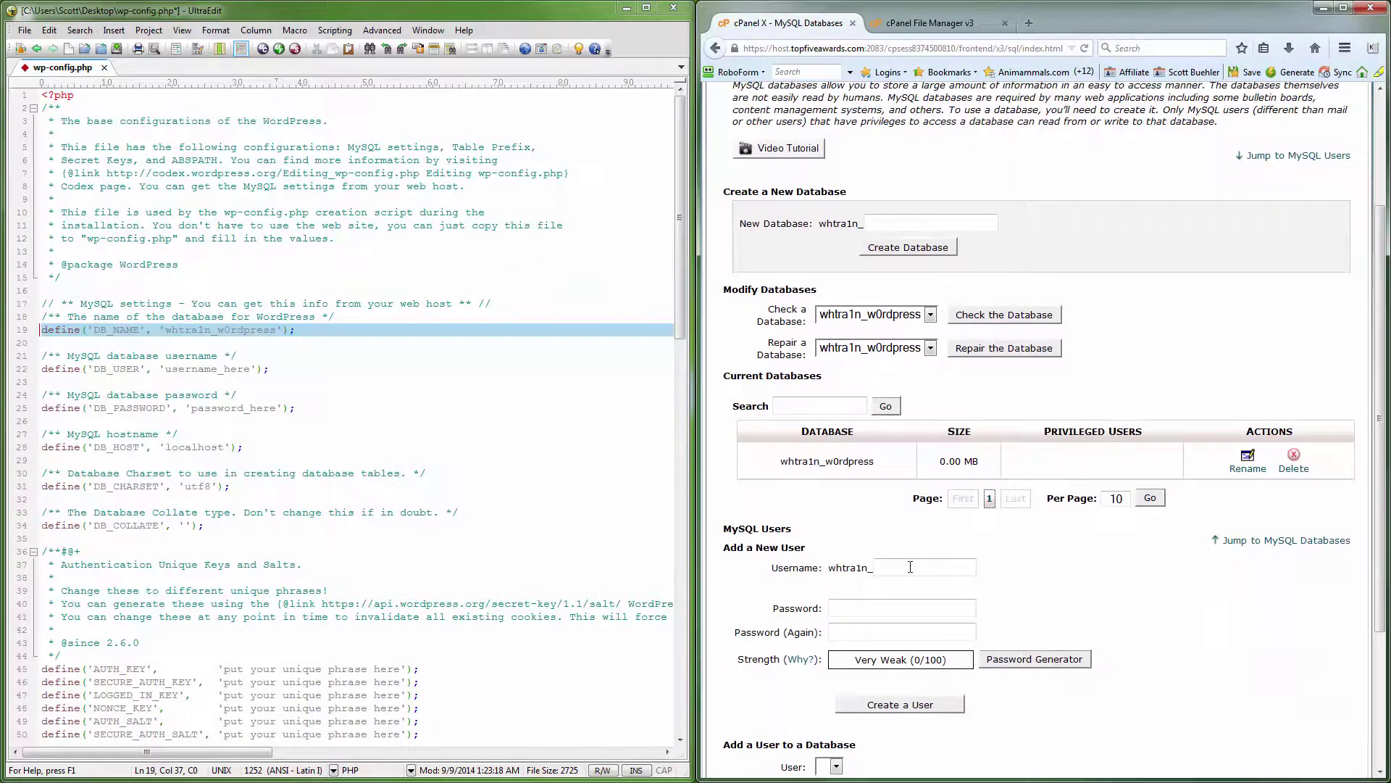
click(909, 567)
text(dem0)
Step: Generate a 16-character password for the new MySQL user, copy it to the clipboard and close the Password Generator
click(883, 609)
click(1015, 660)
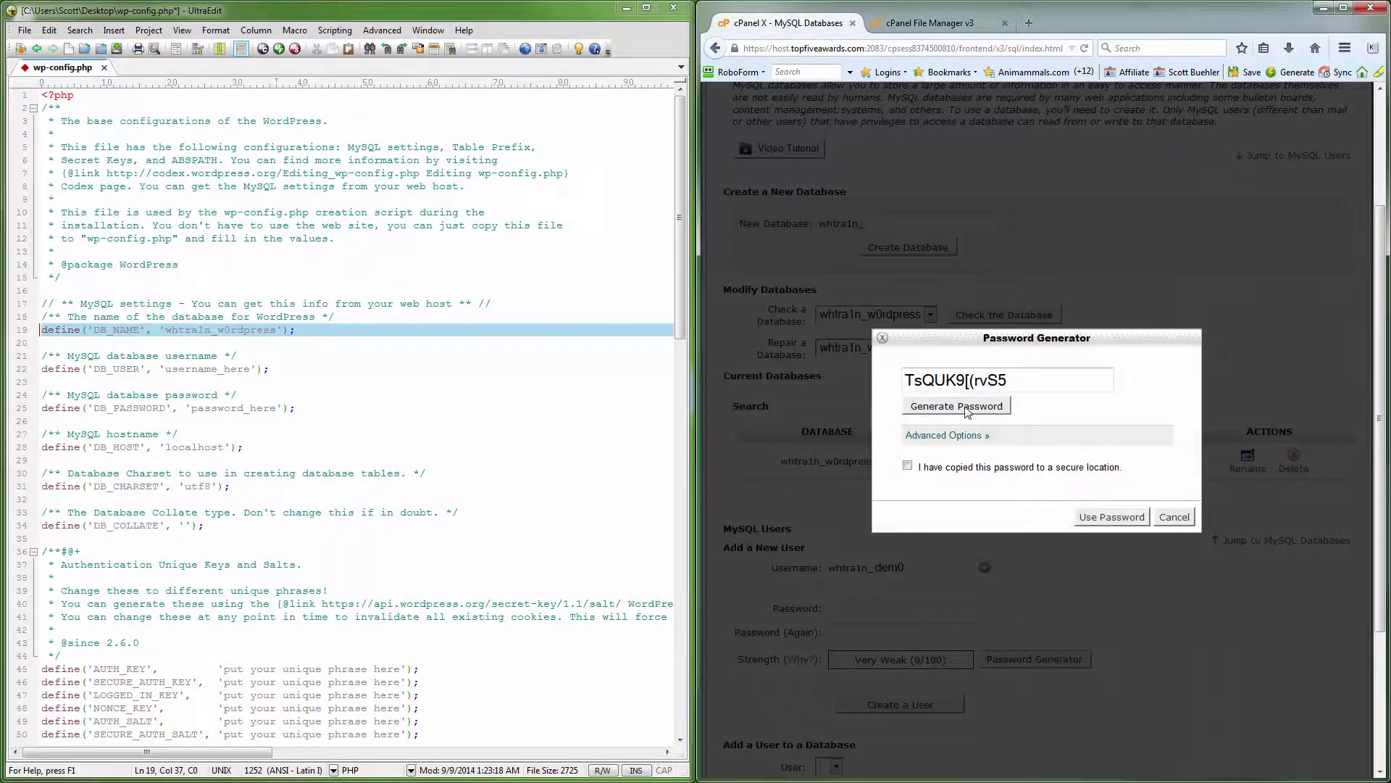
click(962, 437)
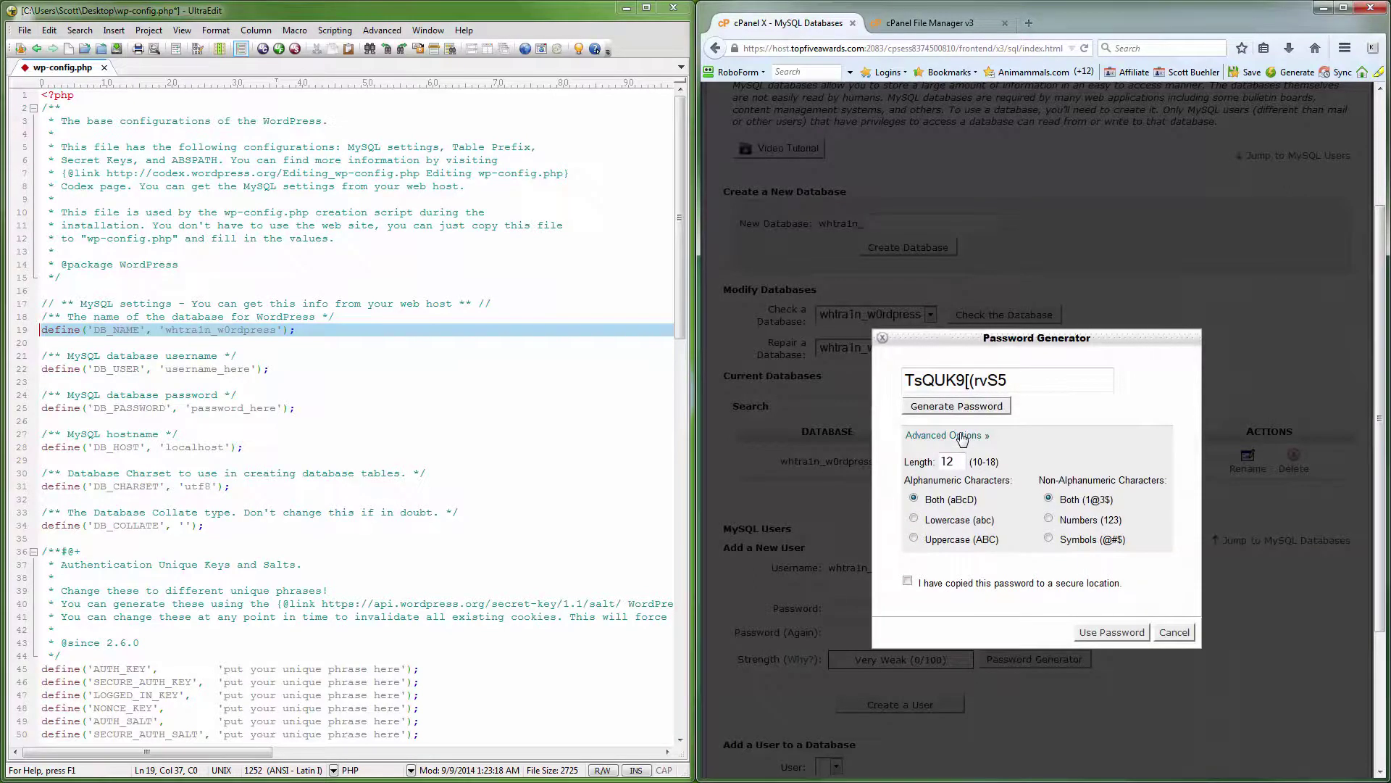
drag(959, 461, 933, 462)
text(1)
click(978, 409)
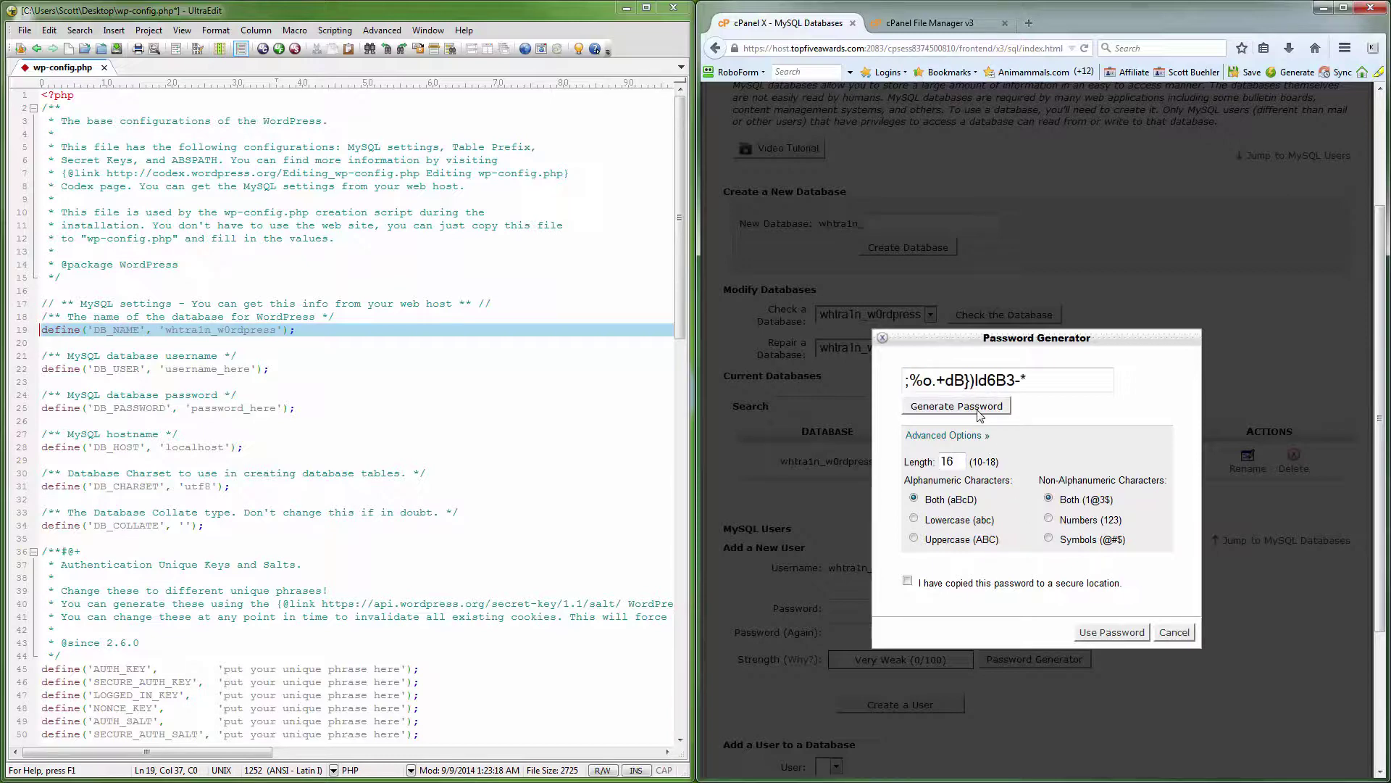
click(979, 411)
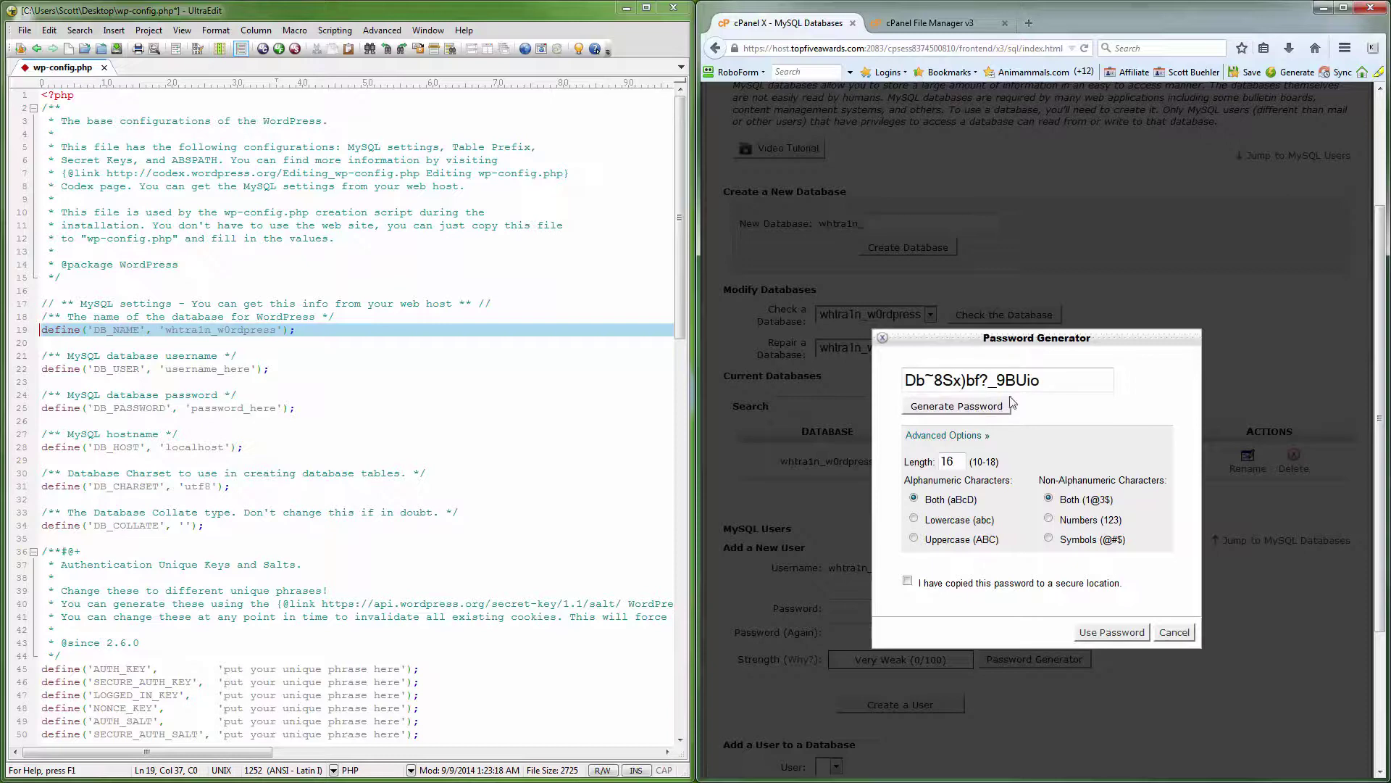
drag(1045, 380, 906, 378)
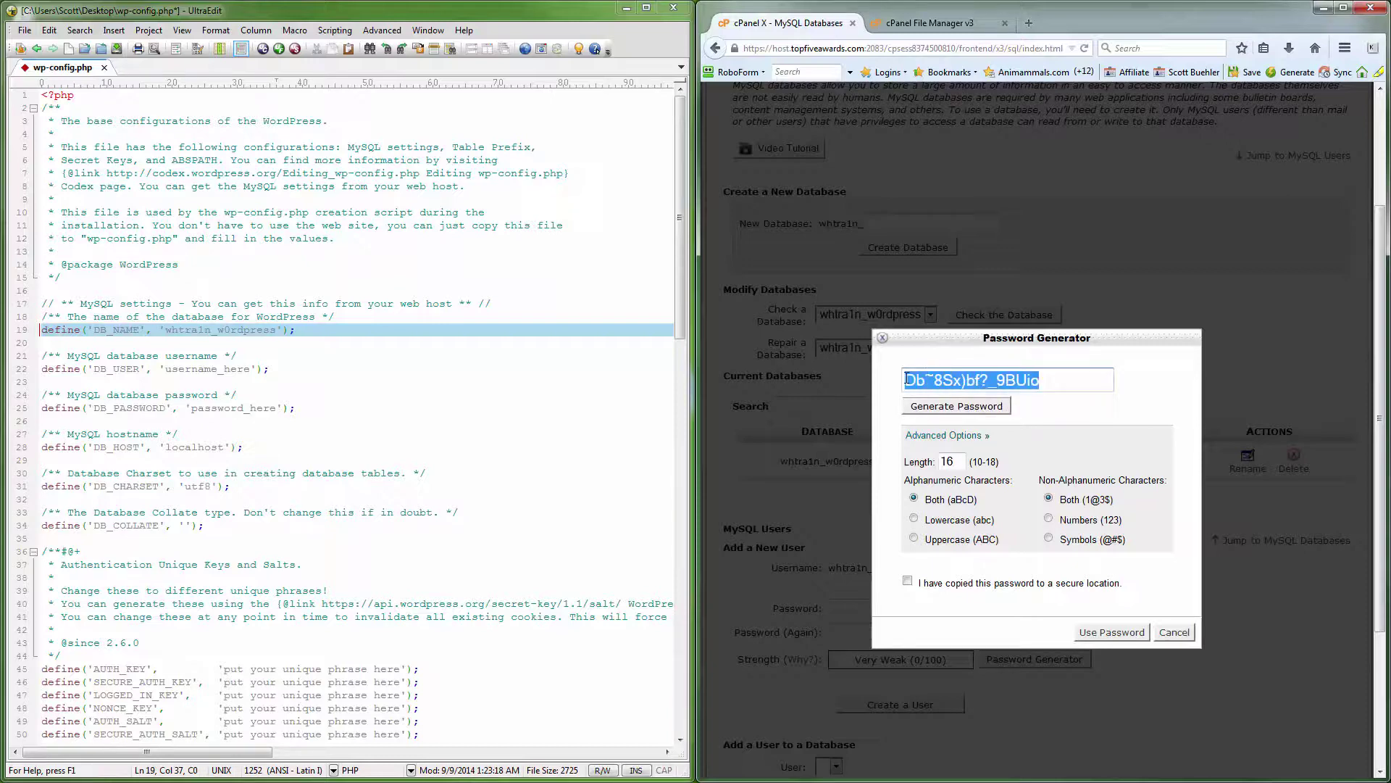
right_click(922, 381)
click(964, 428)
click(1164, 633)
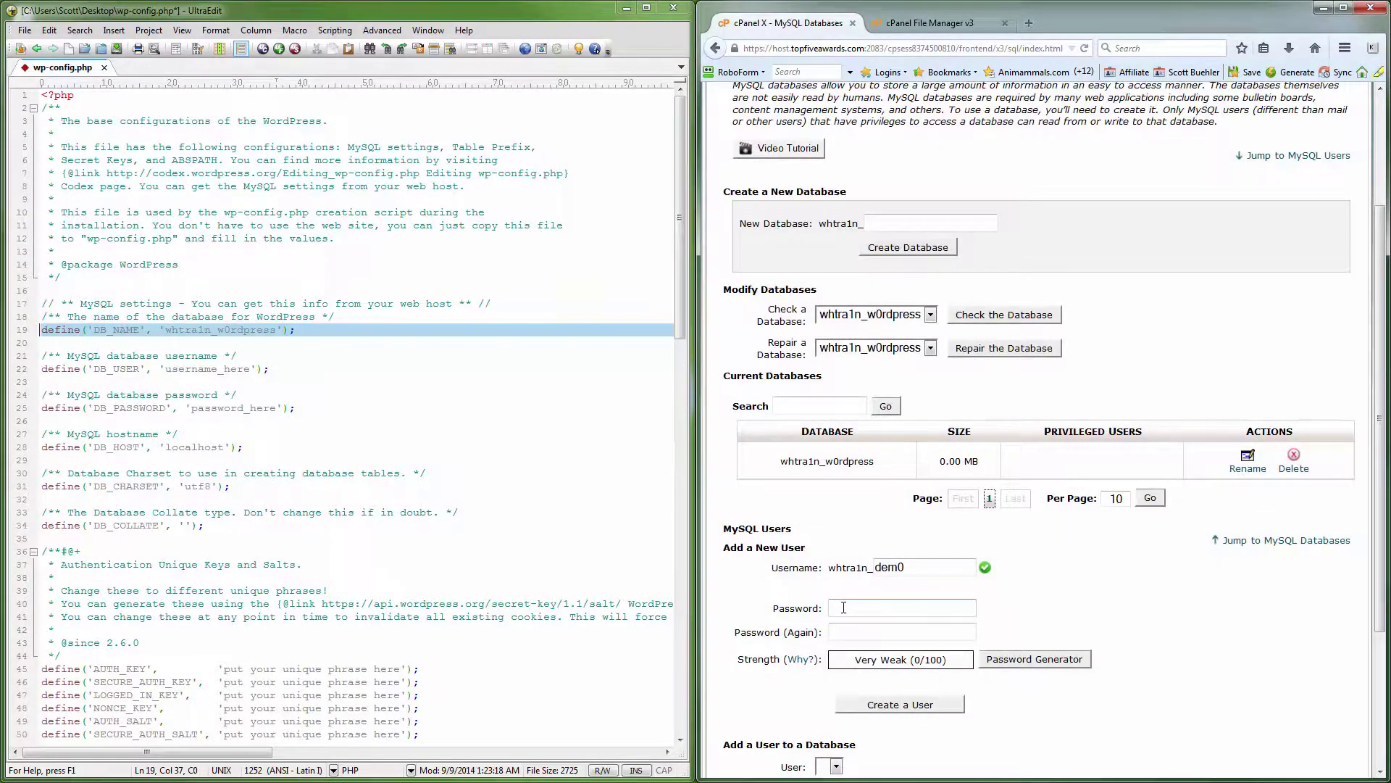
Step: Paste the generated password into both password fields for the new MySQL user and over the DB_PASSWORD placeholder in wp-config.php
click(843, 607)
key(ctrl+v)
key(ctrl+v)
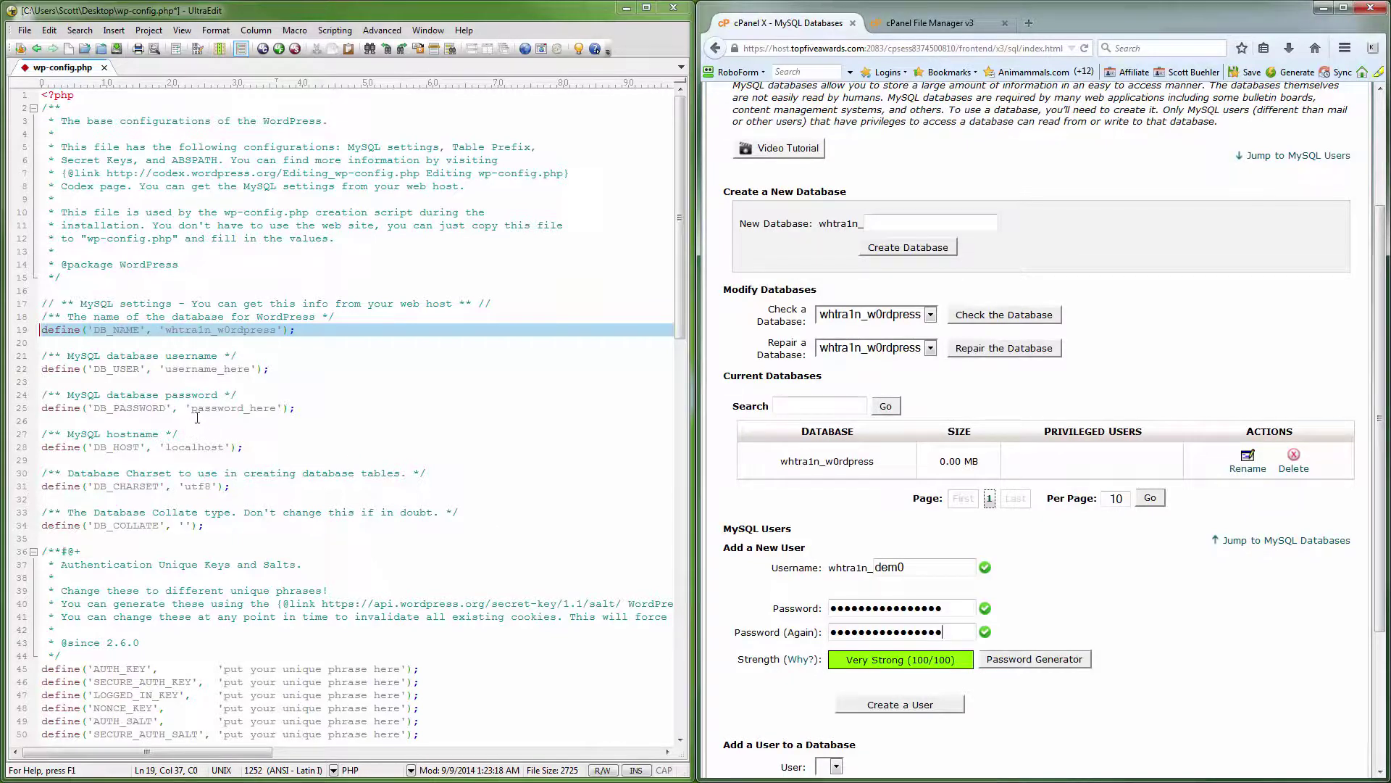
drag(192, 407, 274, 408)
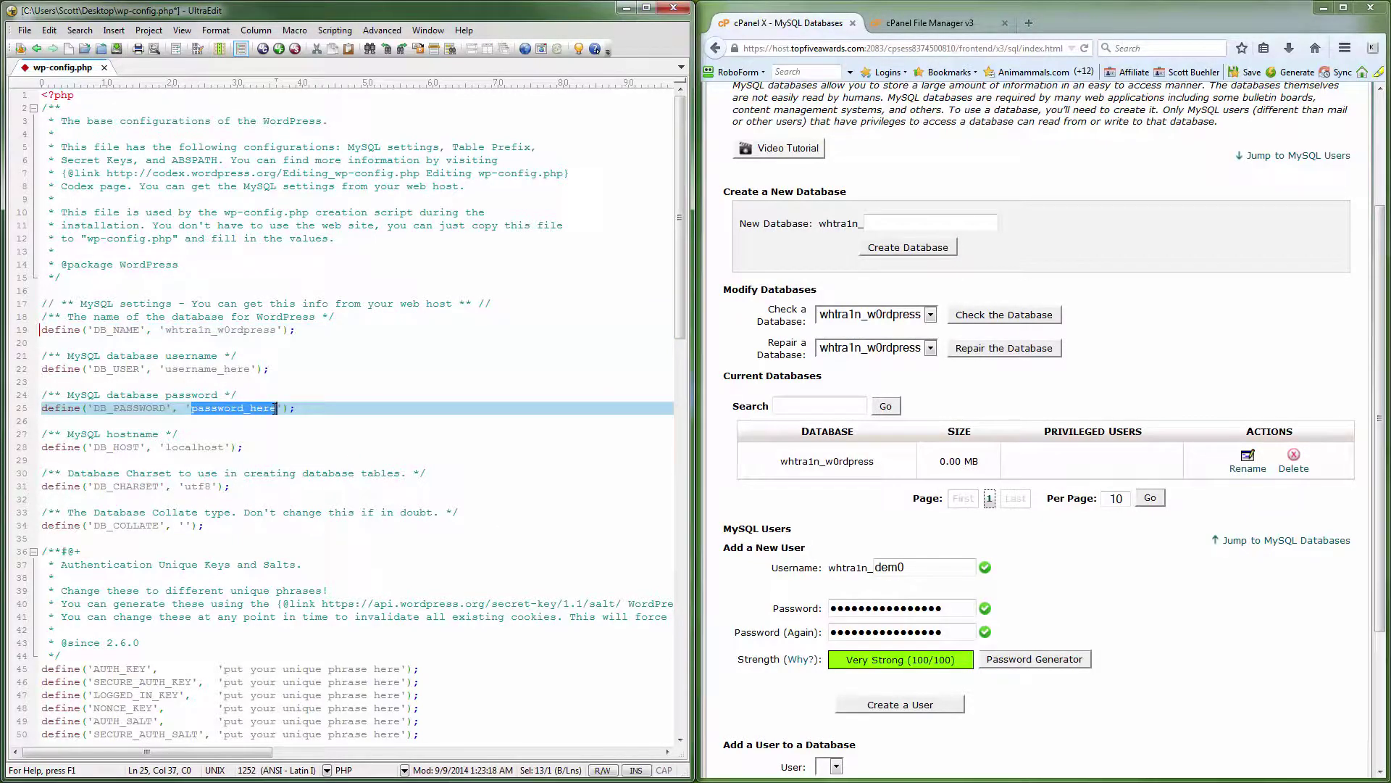
key(ctrl+v)
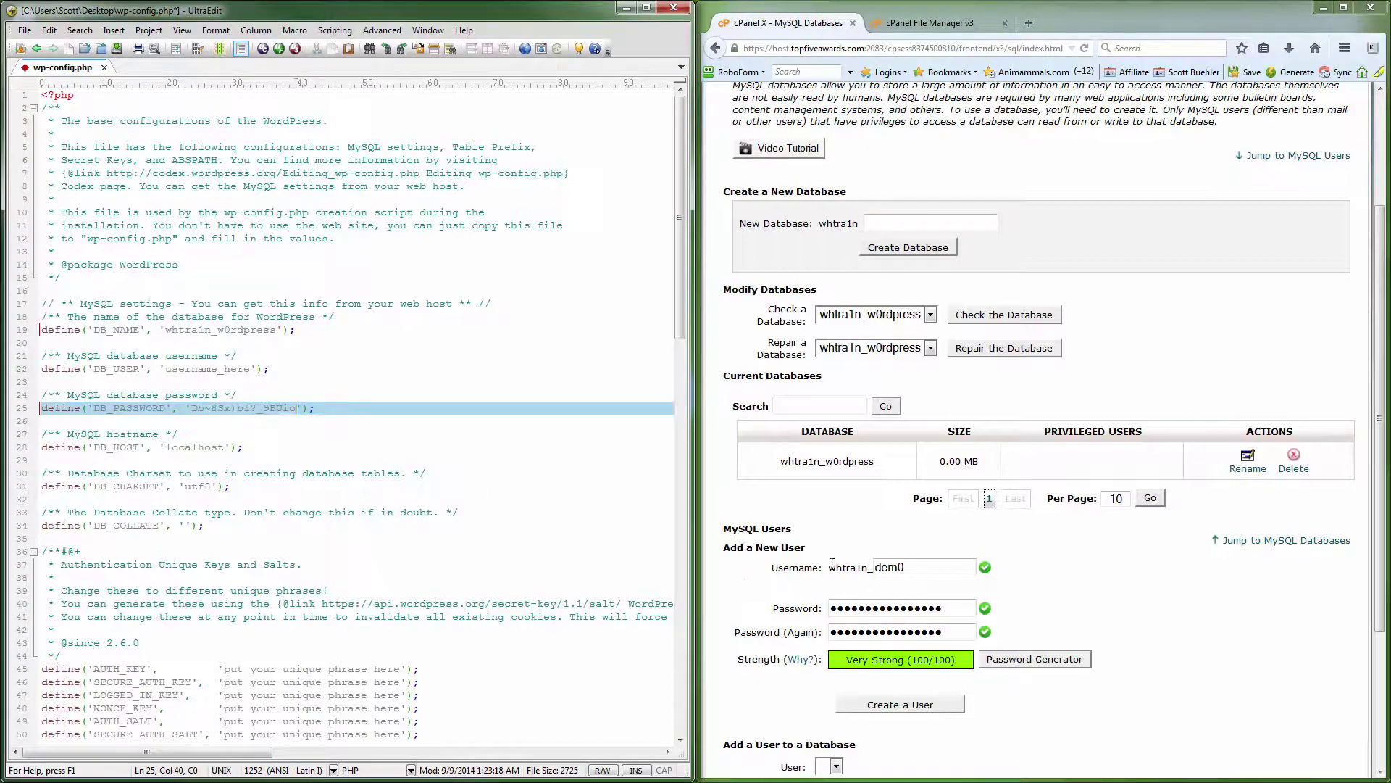
drag(831, 572, 871, 570)
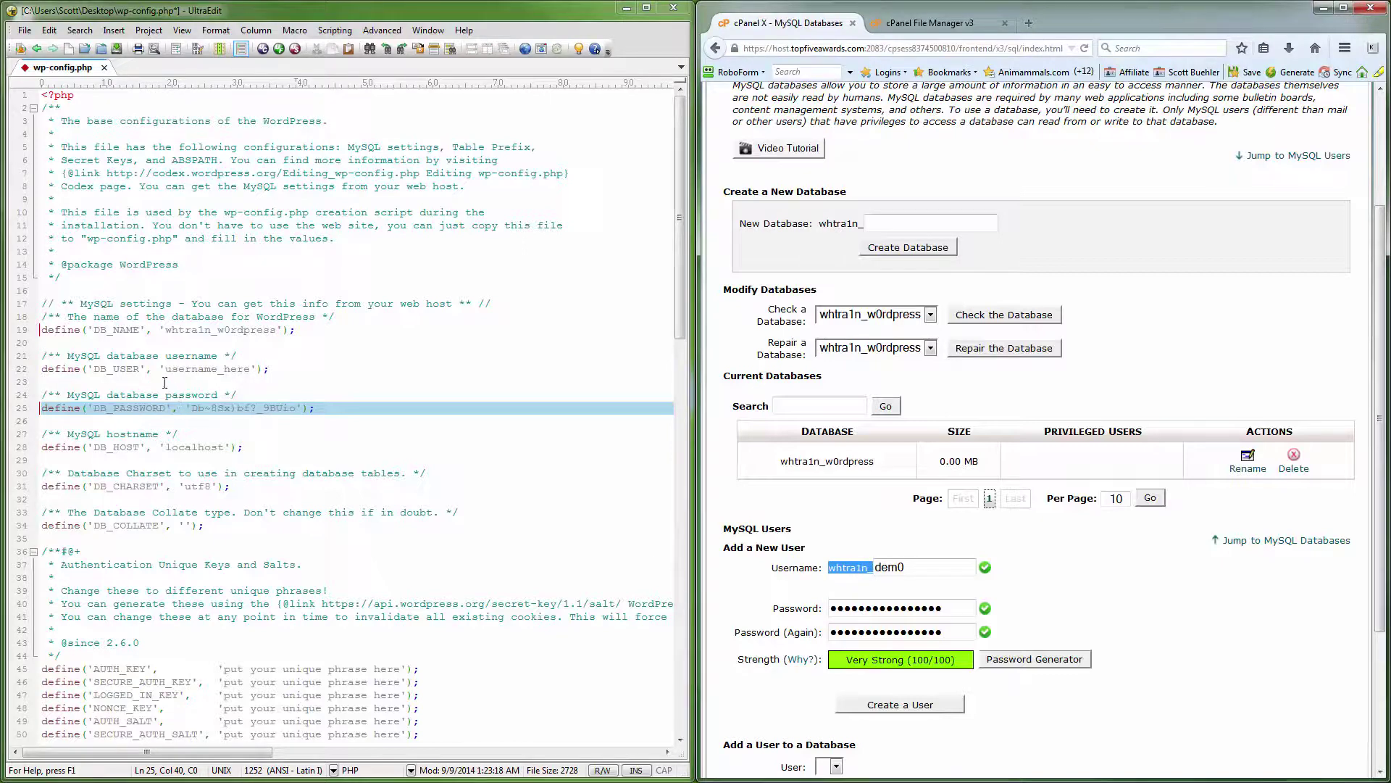
drag(166, 370, 248, 371)
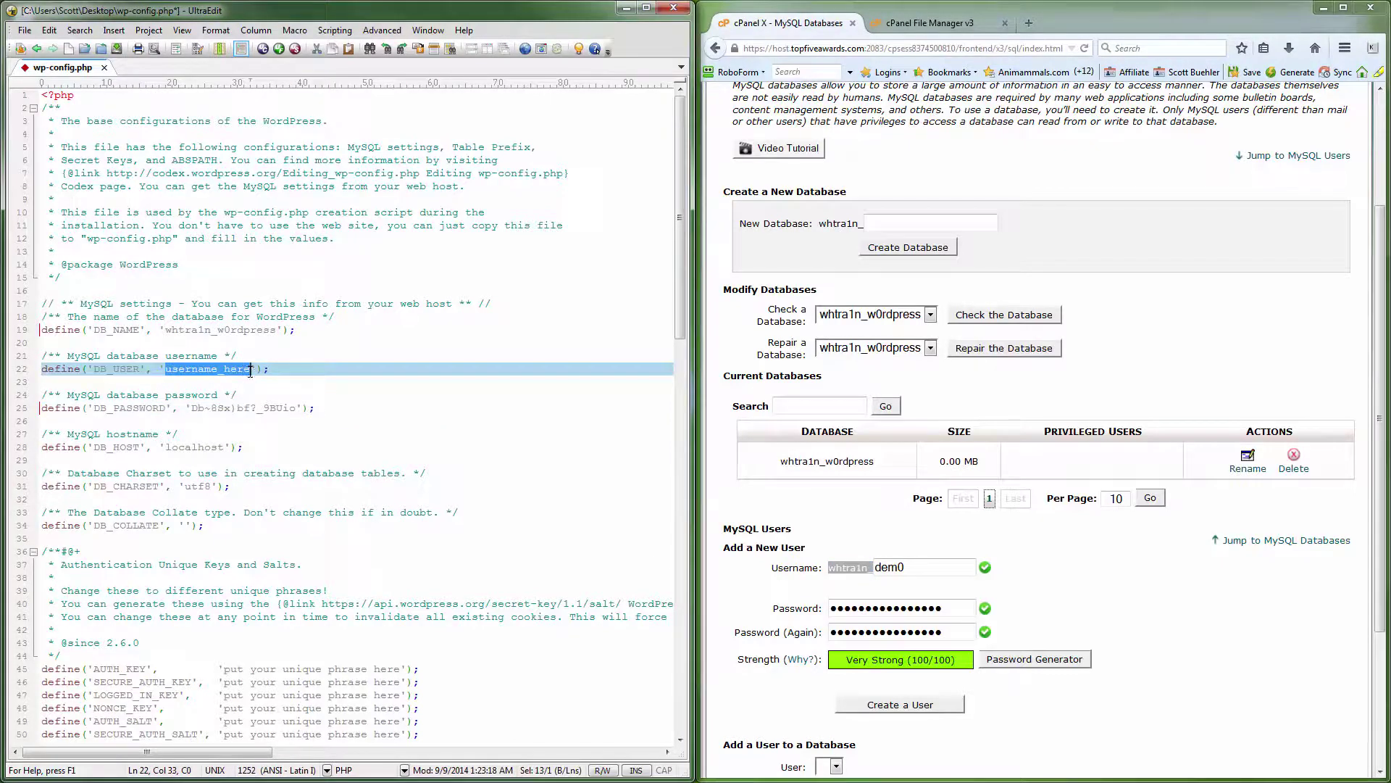
key(ctrl+v)
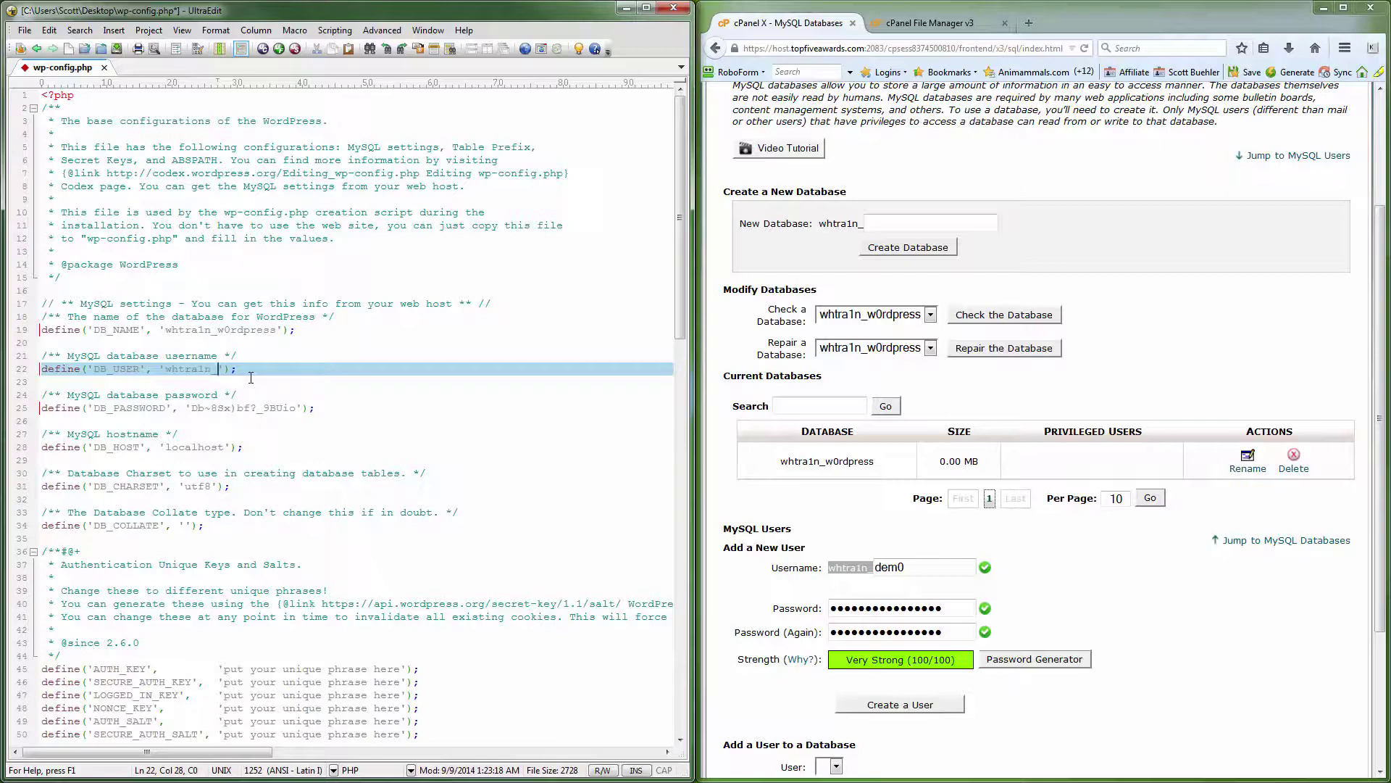
text(dem0)
key(ctrl+s)
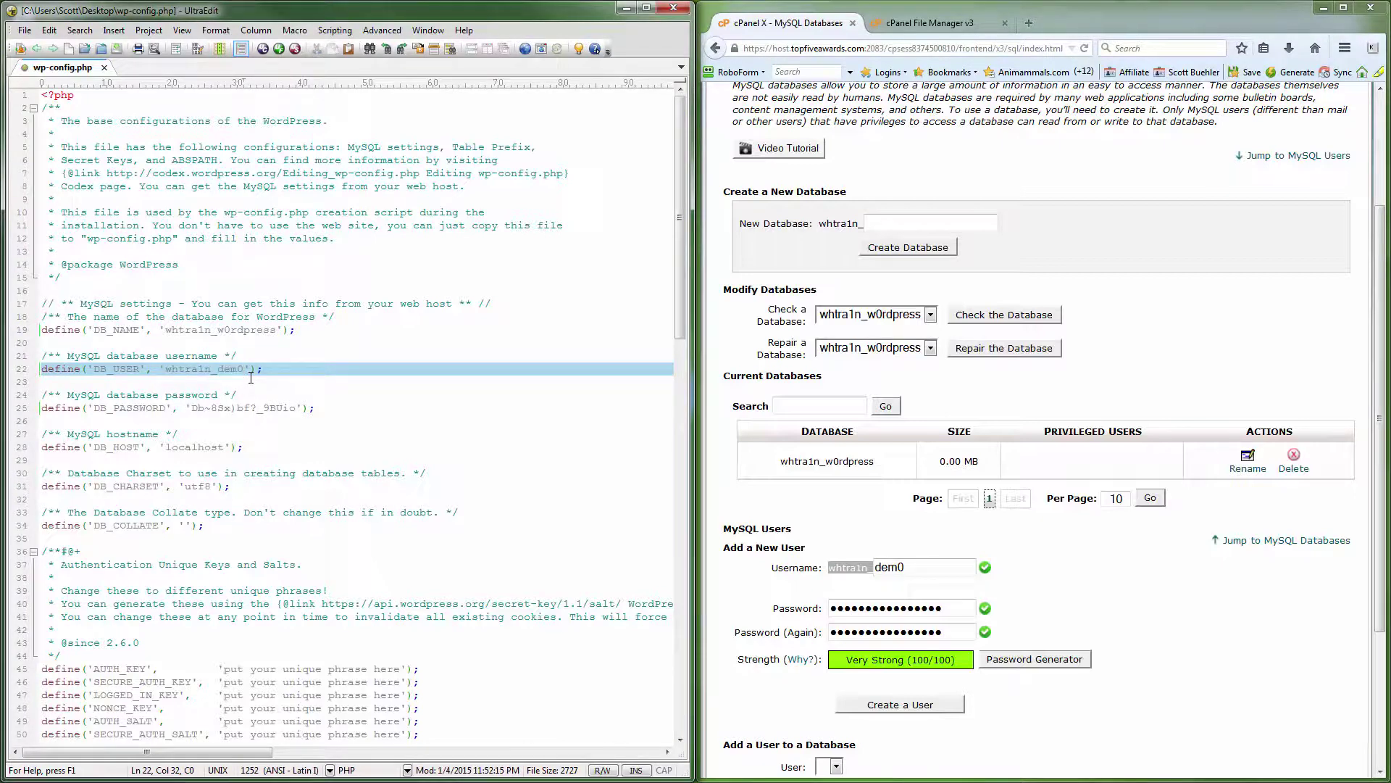
Step: Create the MySQL user in cPanel and return to the Add a User to a Database section of MySQL Databases
click(906, 707)
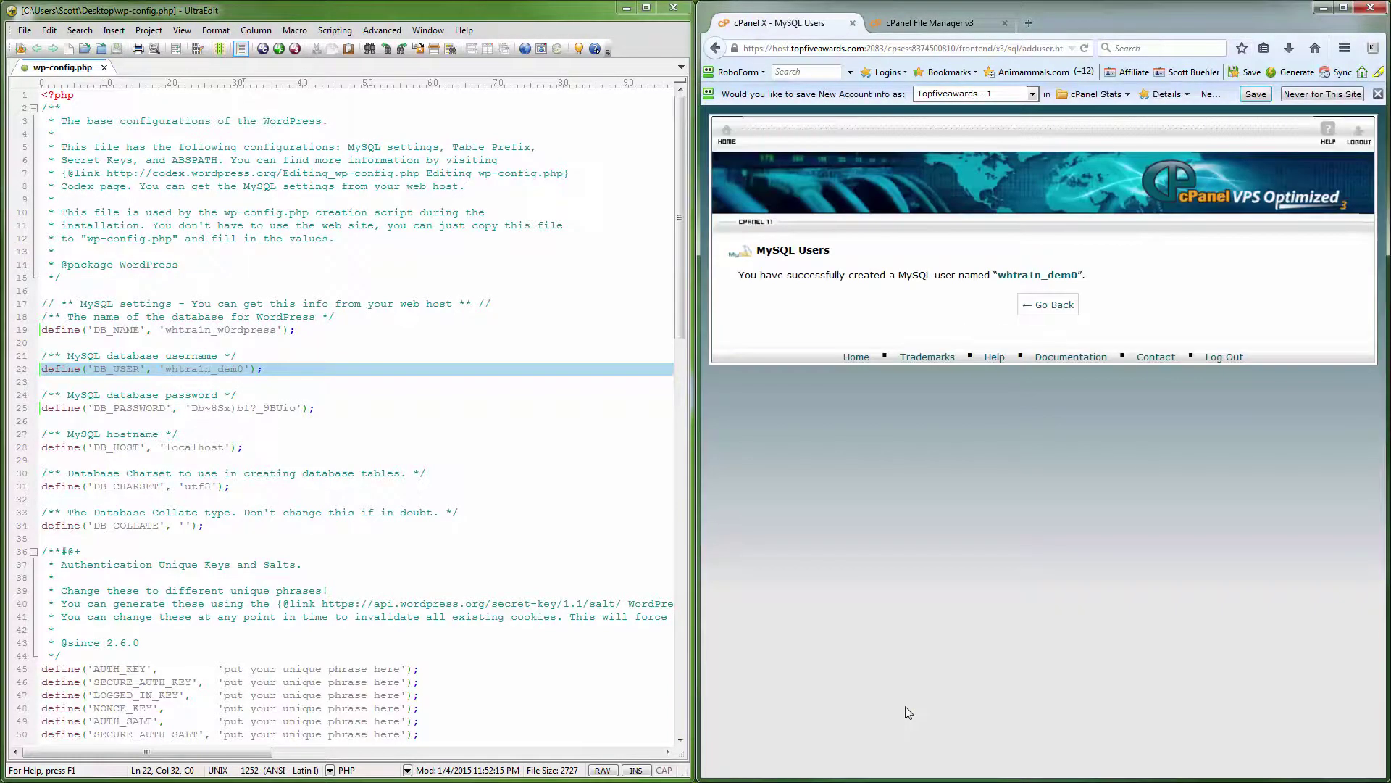
click(1073, 305)
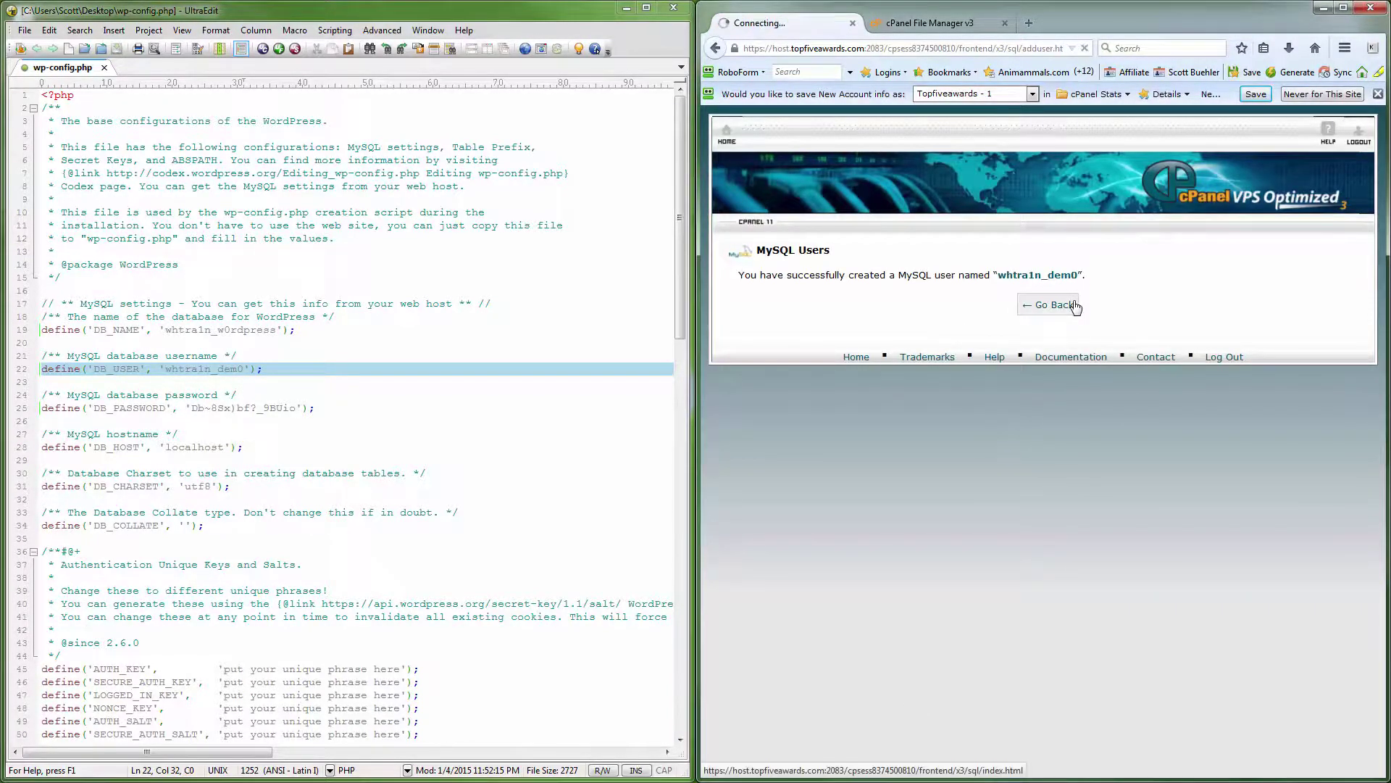
scroll(1092, 538, down, 2)
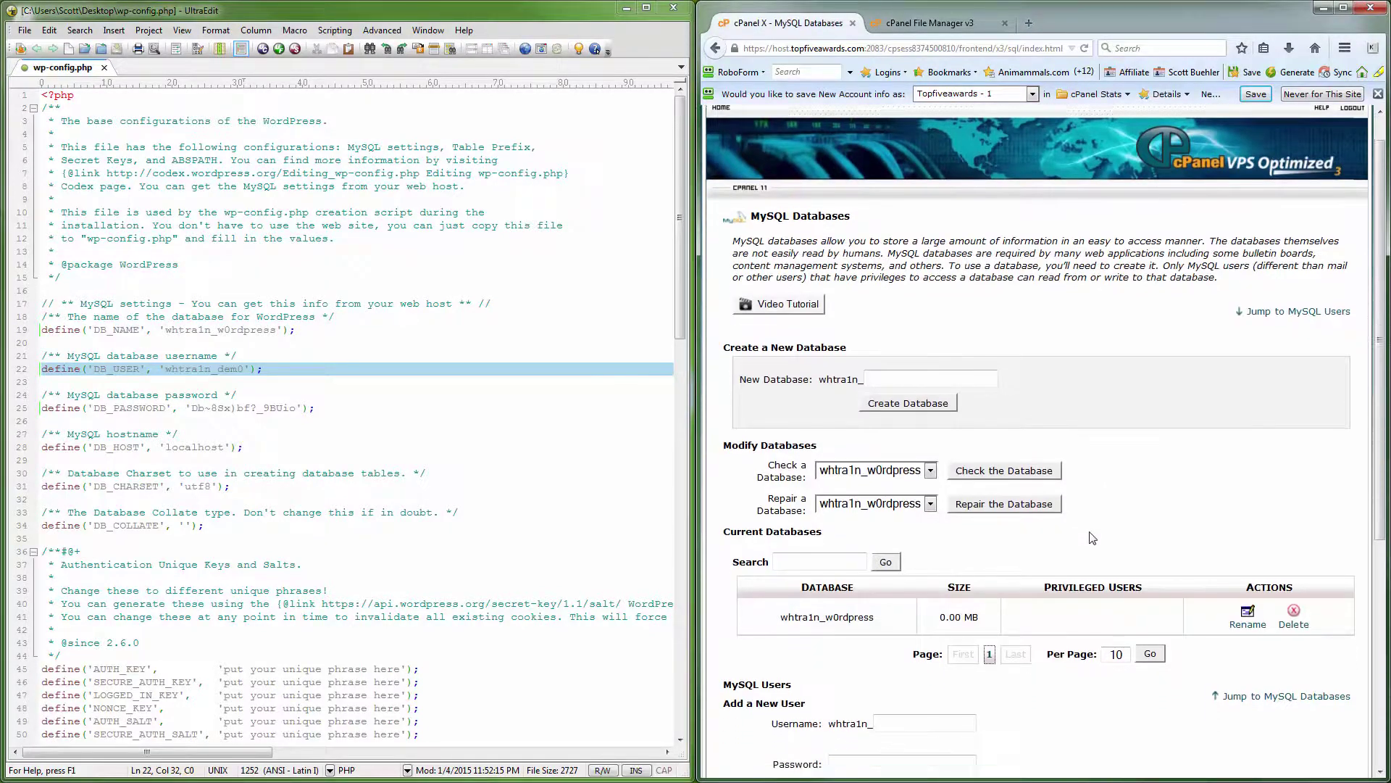
scroll(1092, 538, down, 2)
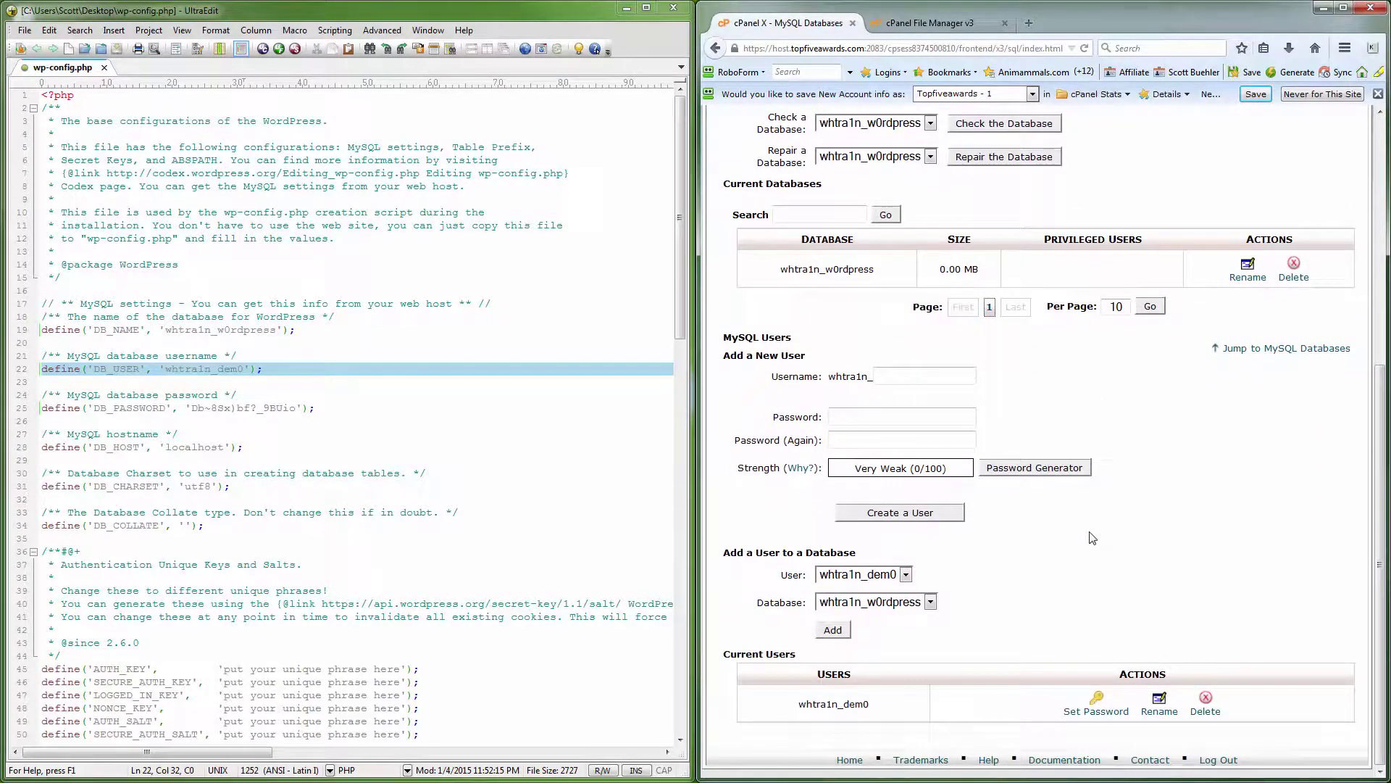
drag(723, 552, 855, 553)
click(921, 558)
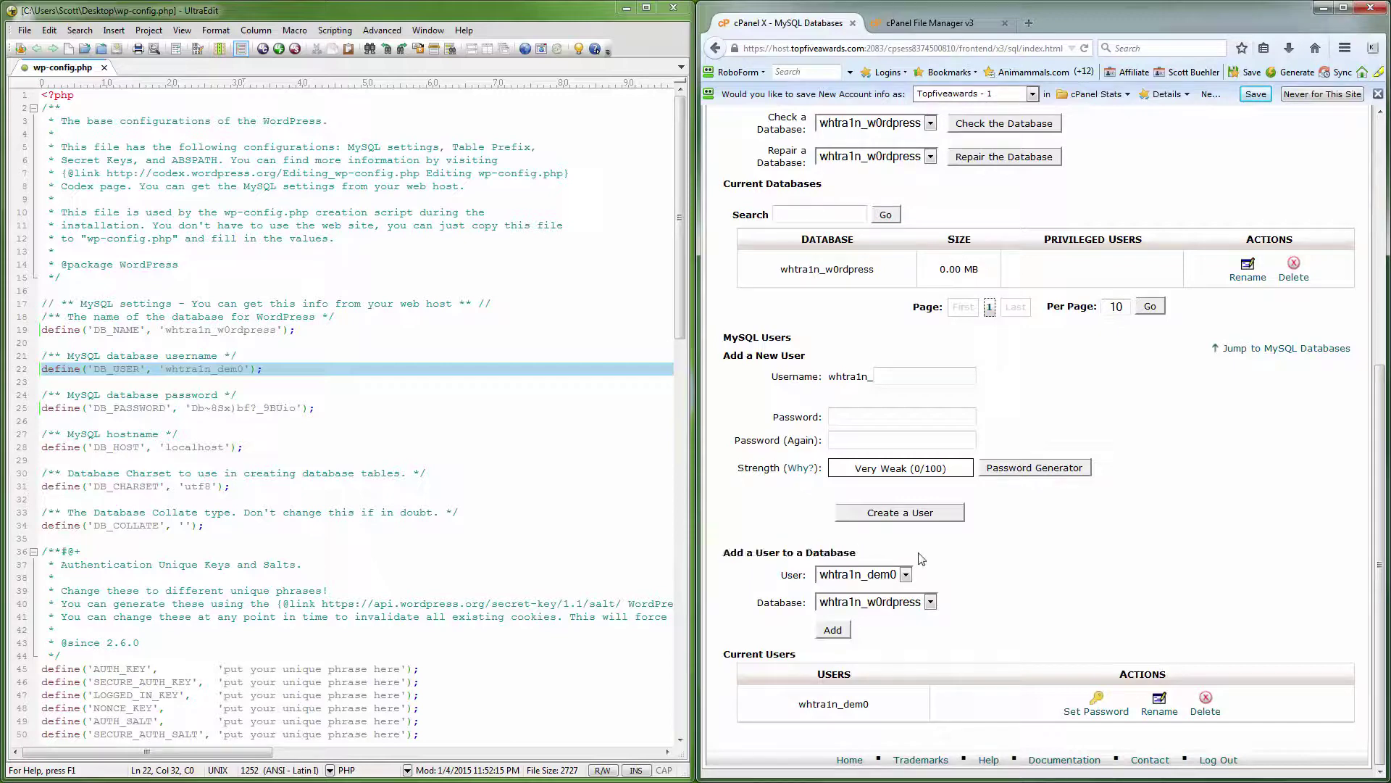
Step: Add user whtra1n_dem0 to database whtra1n_w0rdpress with all privileges and go back to the MySQL Databases page
click(834, 631)
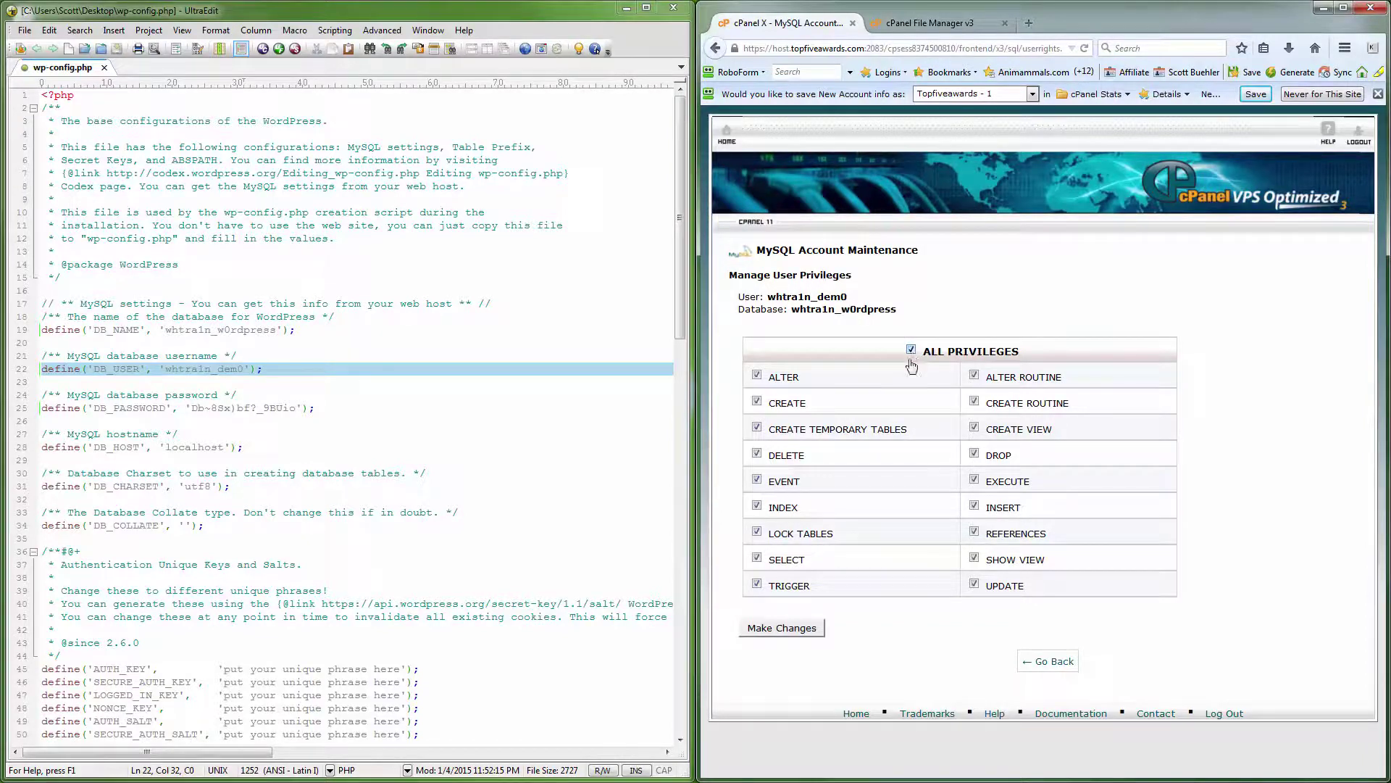
click(774, 629)
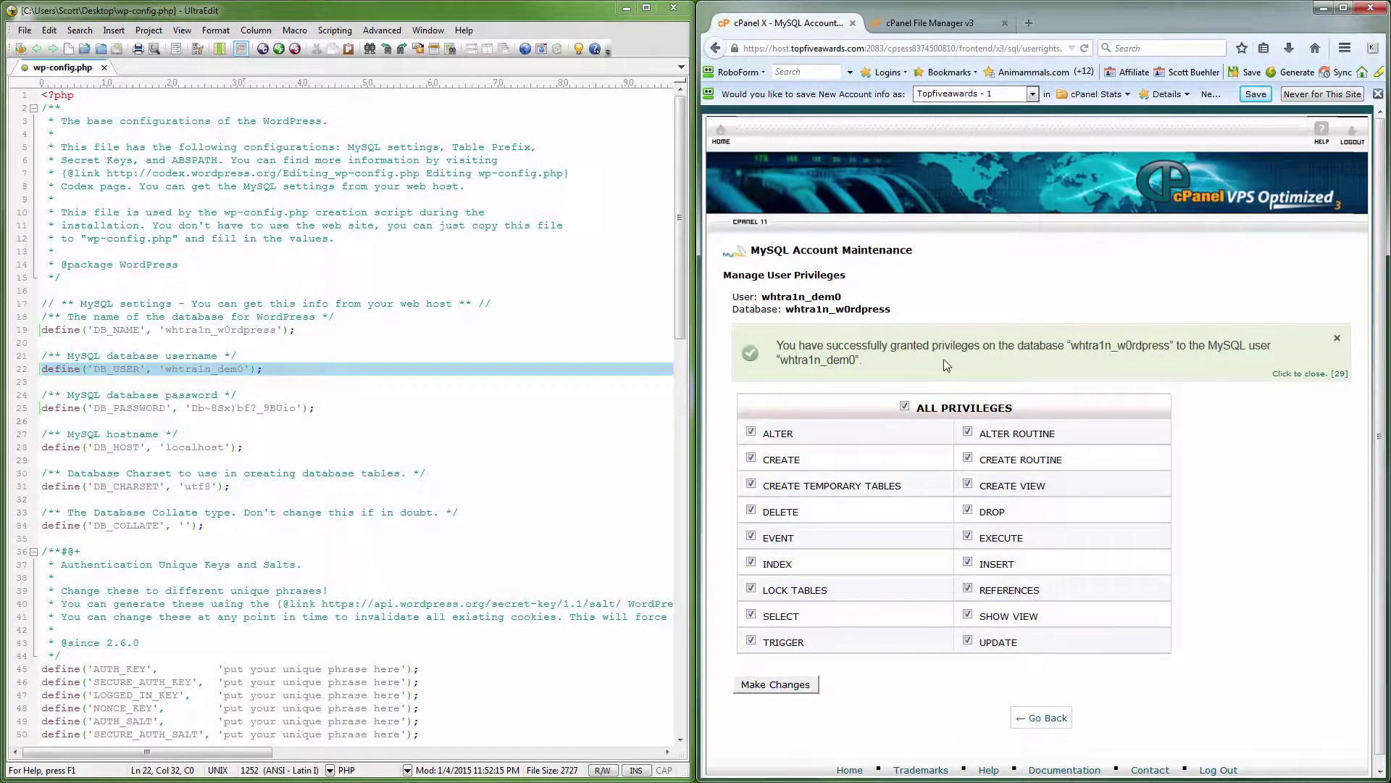
drag(779, 345, 863, 360)
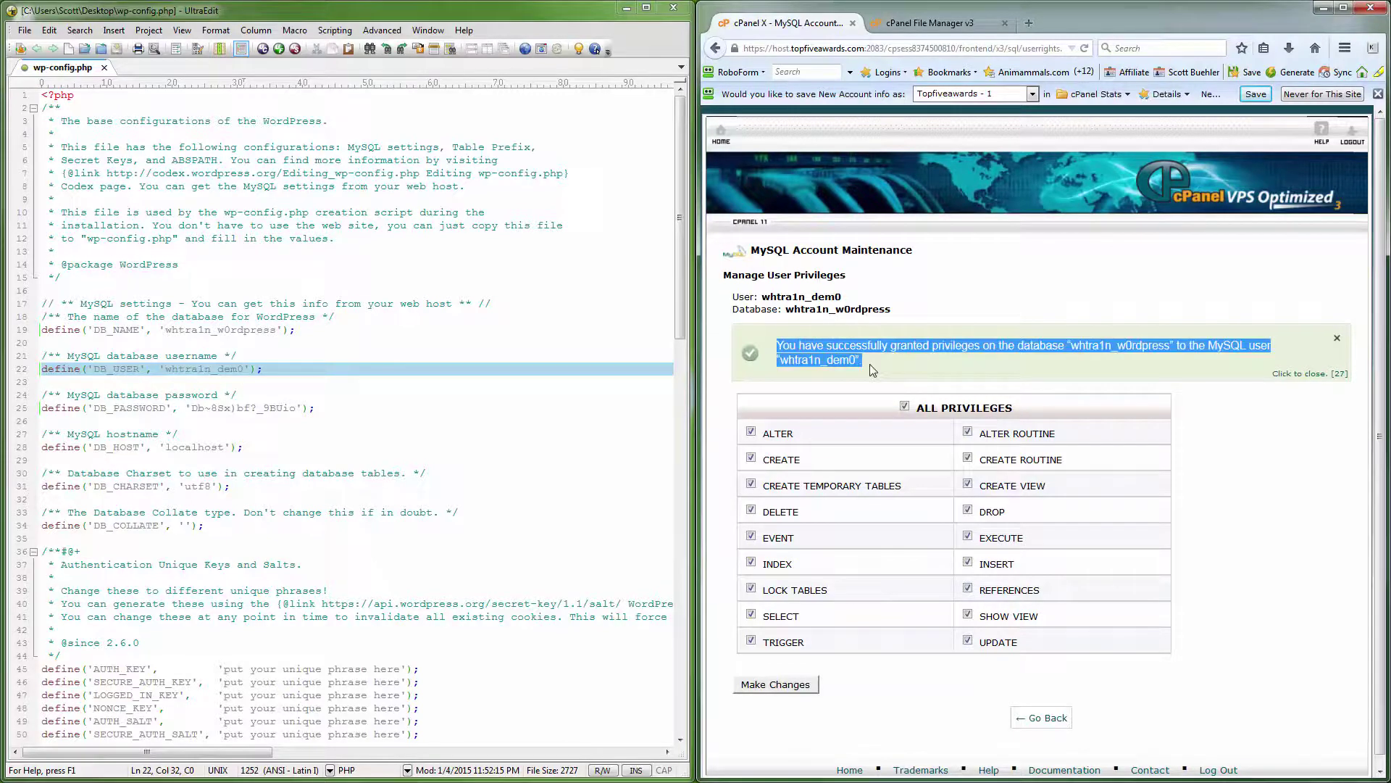
click(1036, 719)
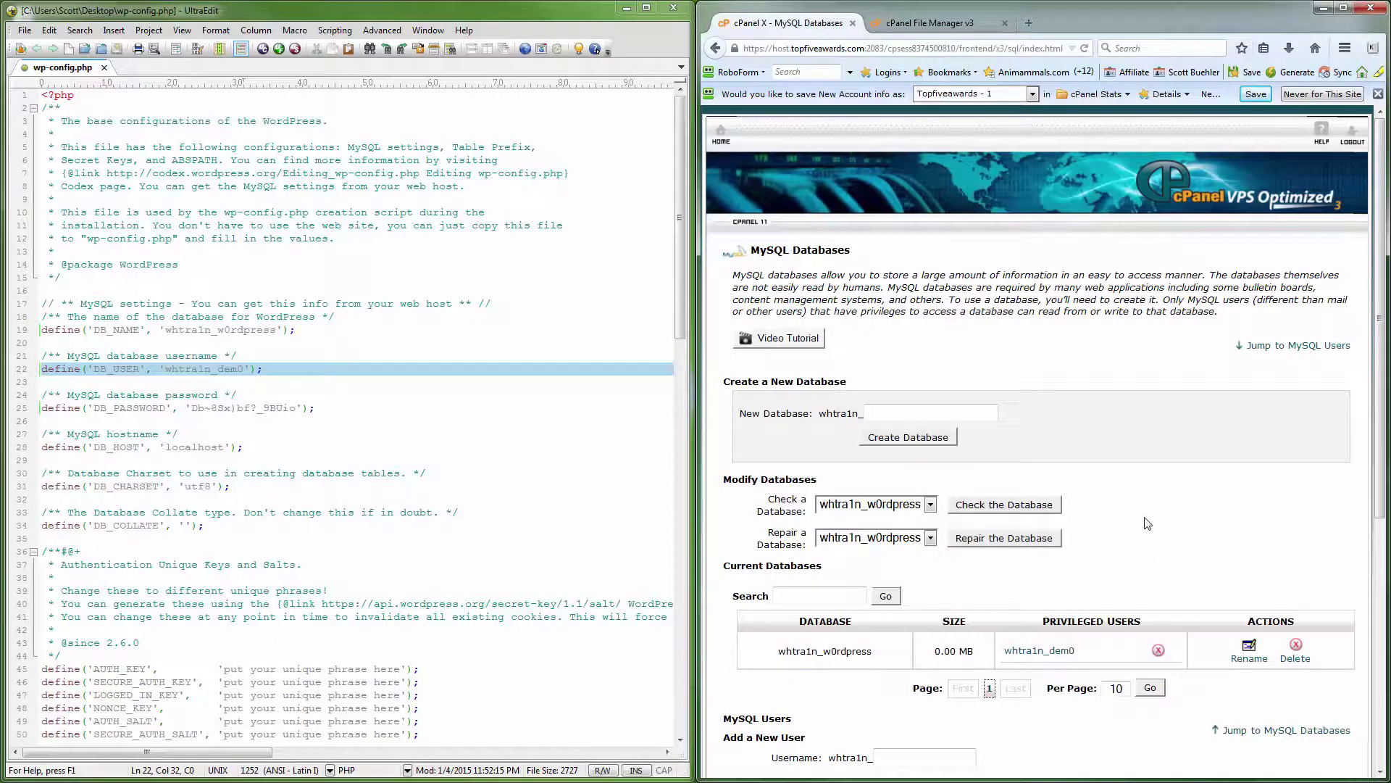
Step: Switch to the File Manager and delete wp-config-sample.php from public_html
click(899, 26)
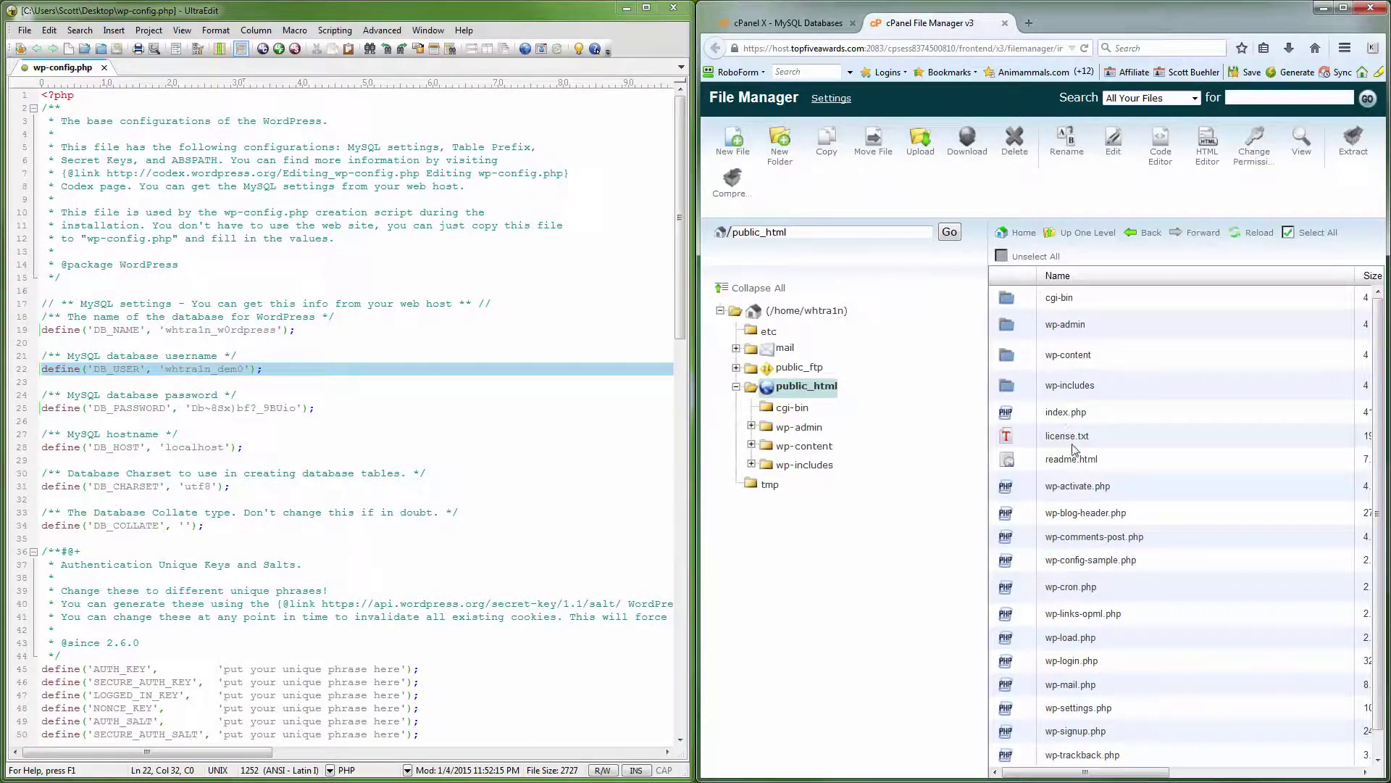
click(1145, 566)
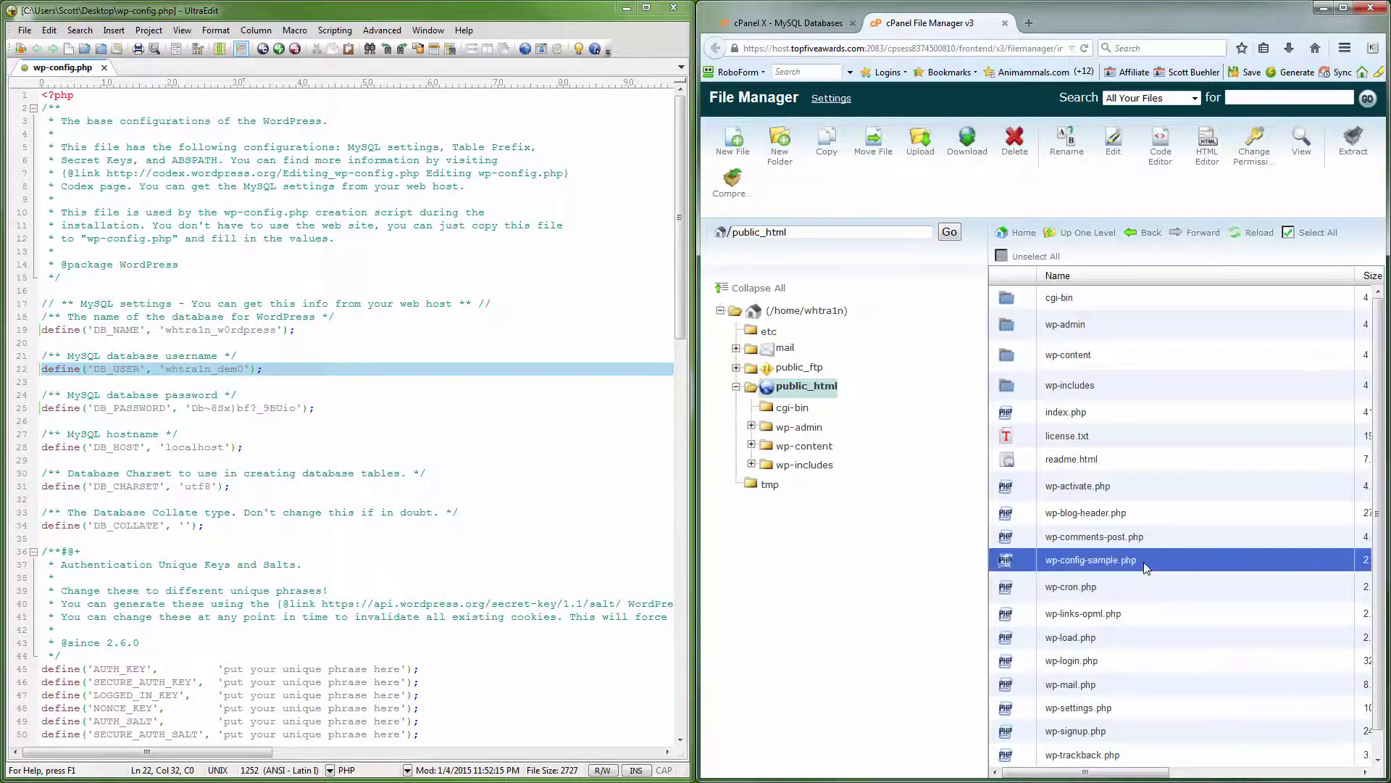
click(1014, 141)
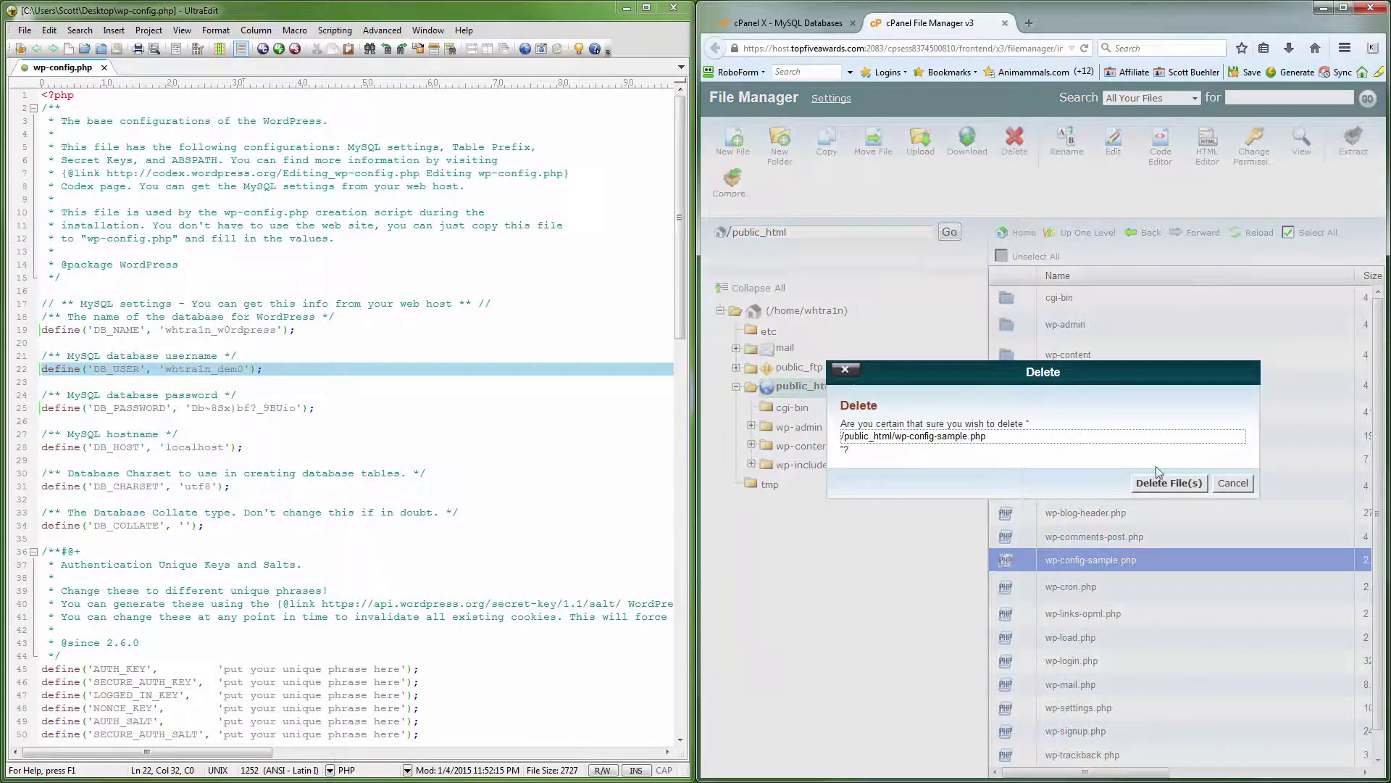
click(1168, 482)
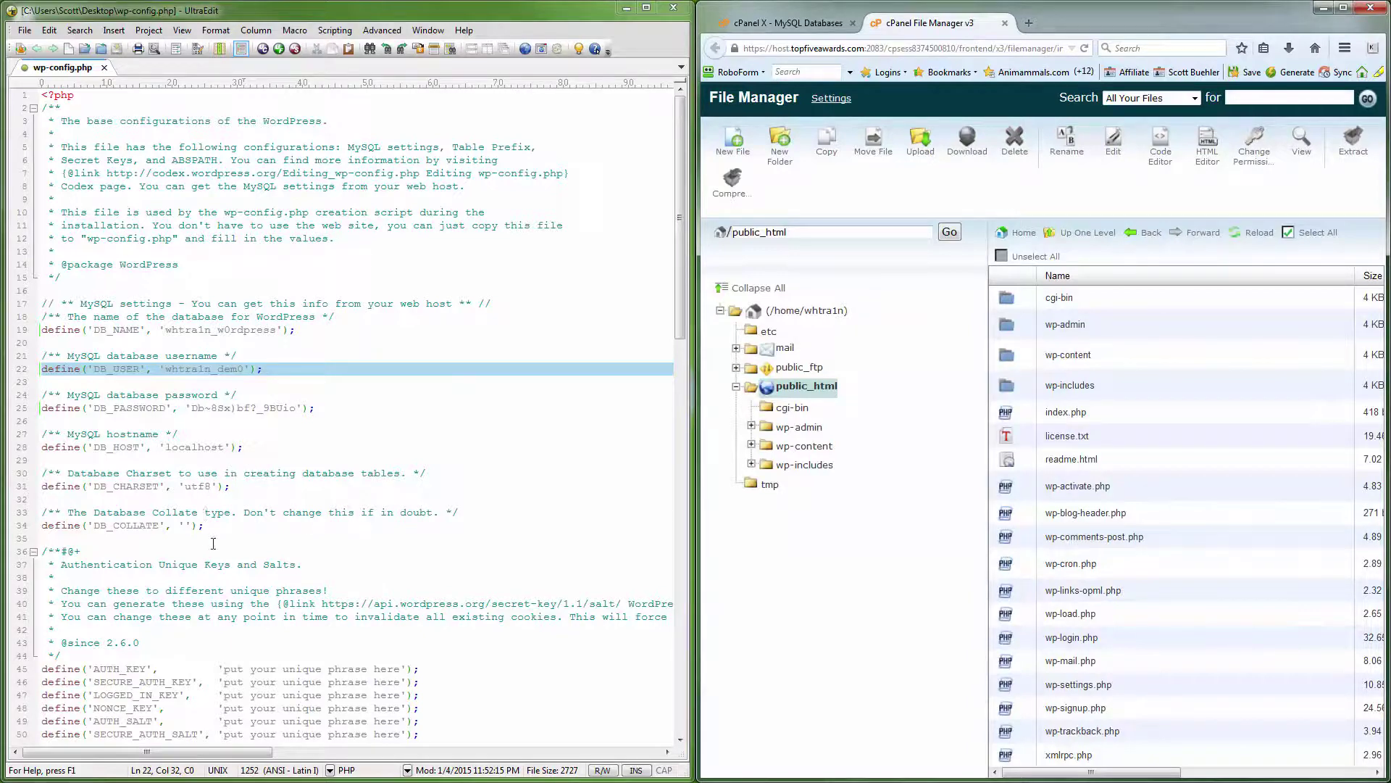
click(294, 616)
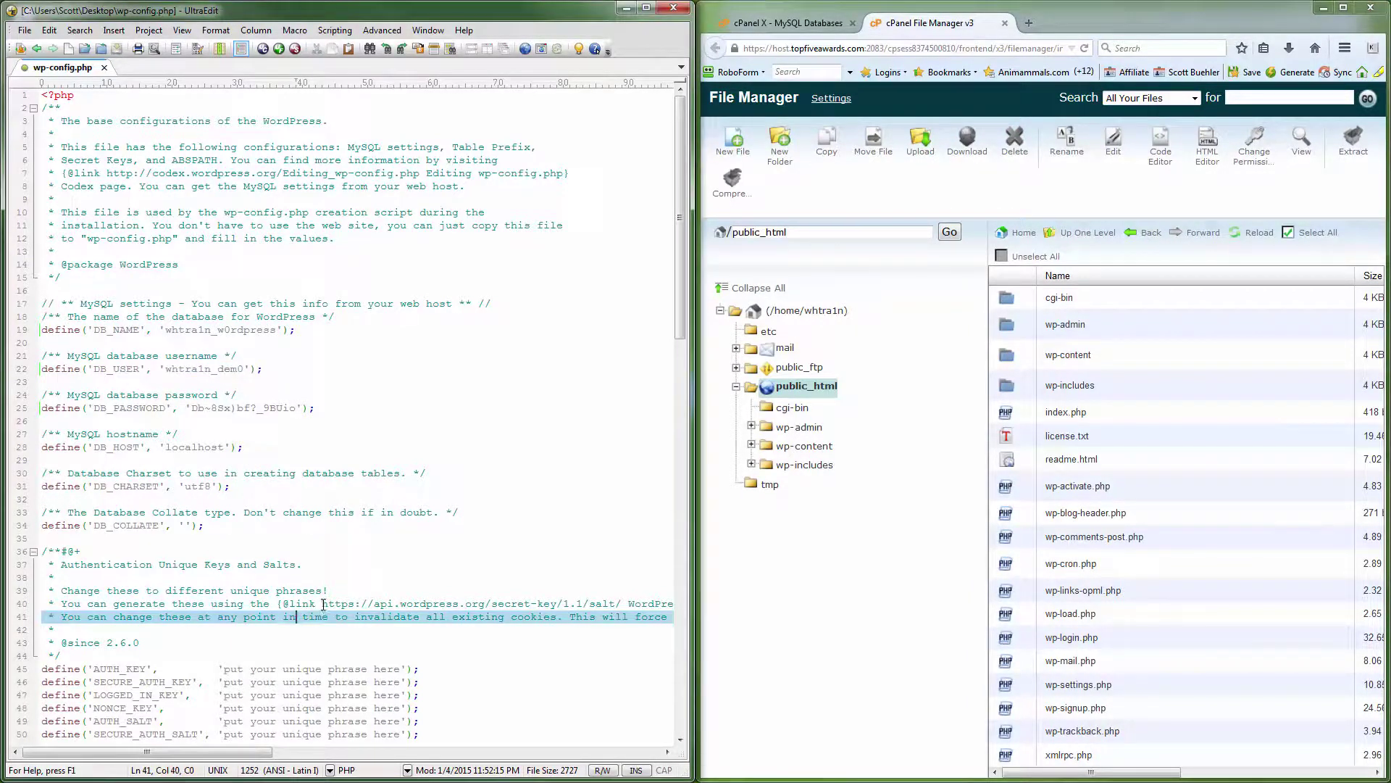
drag(323, 604, 625, 605)
key(ctrl+c)
right_click(625, 605)
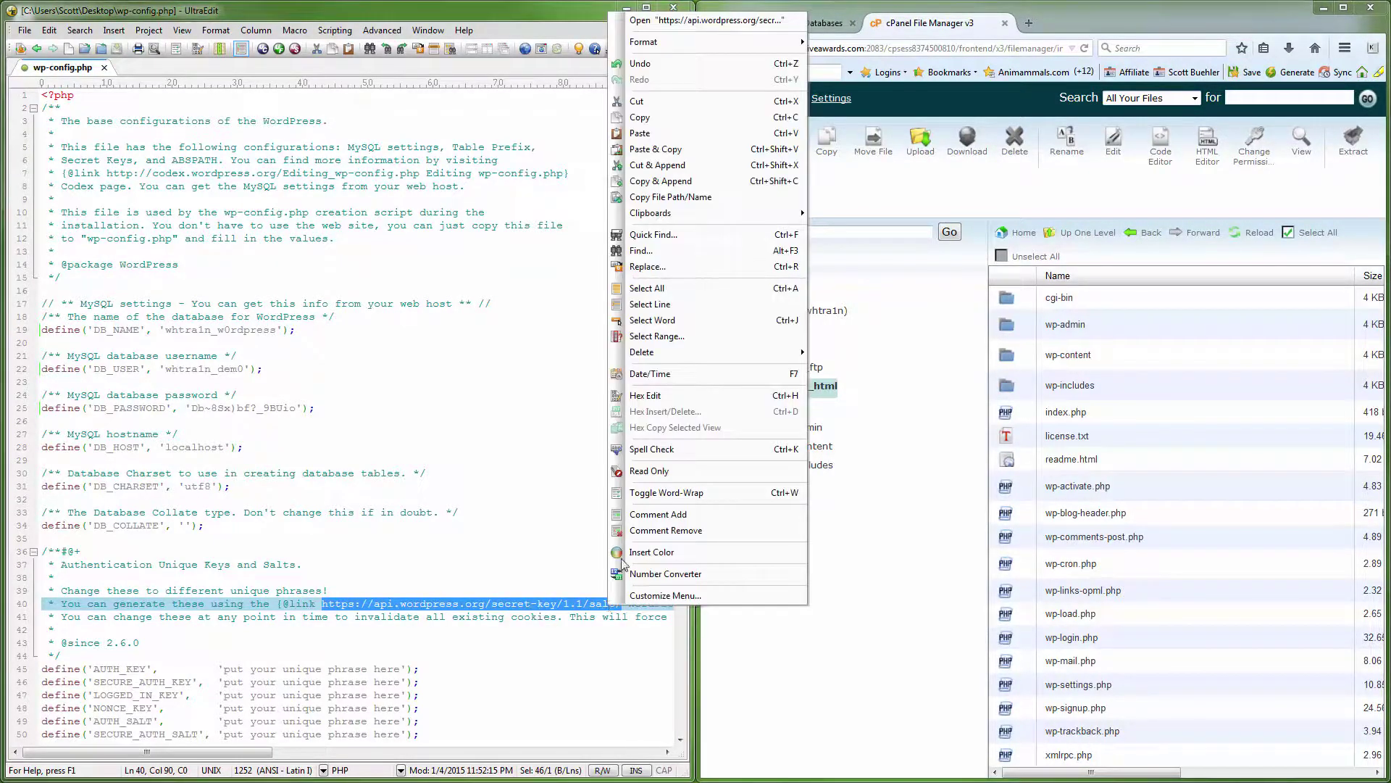
click(640, 117)
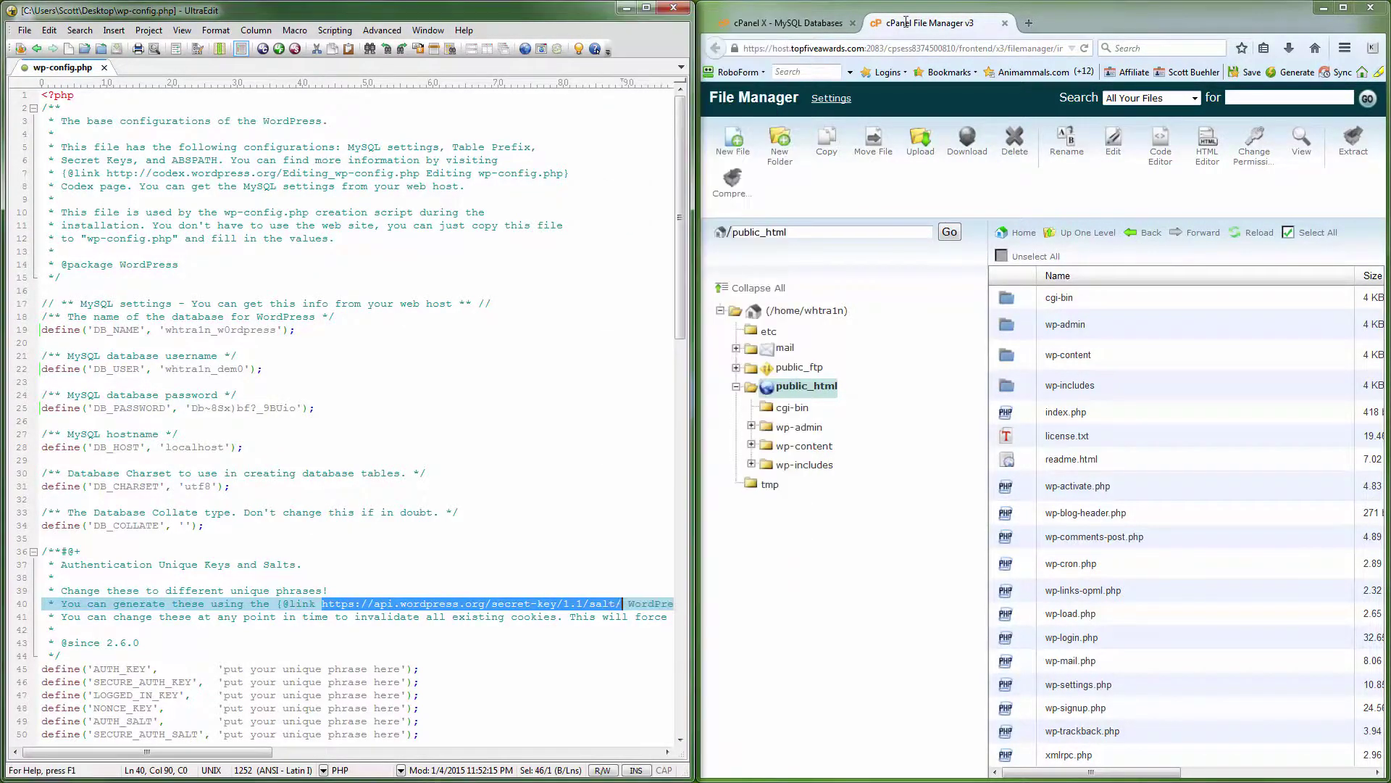
click(1029, 22)
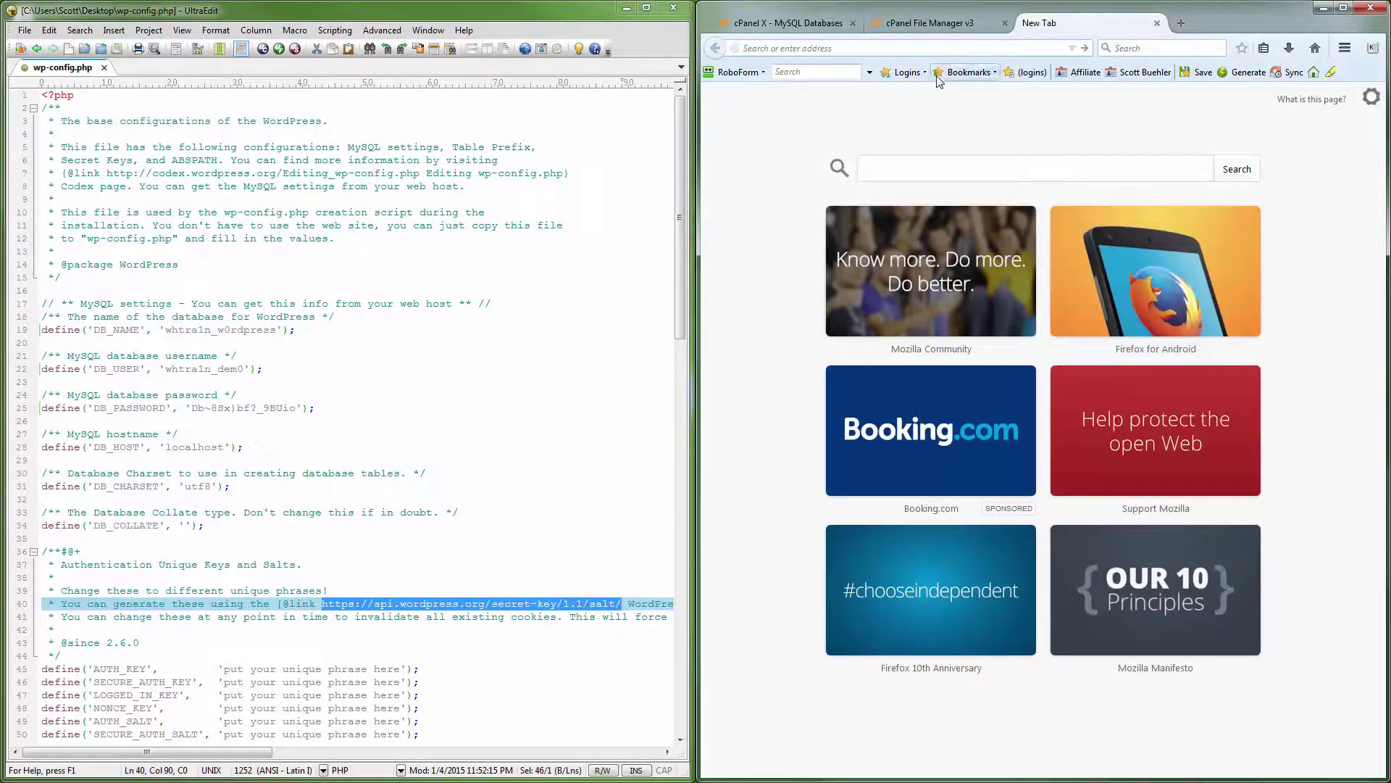
key(ctrl+v)
key(Return)
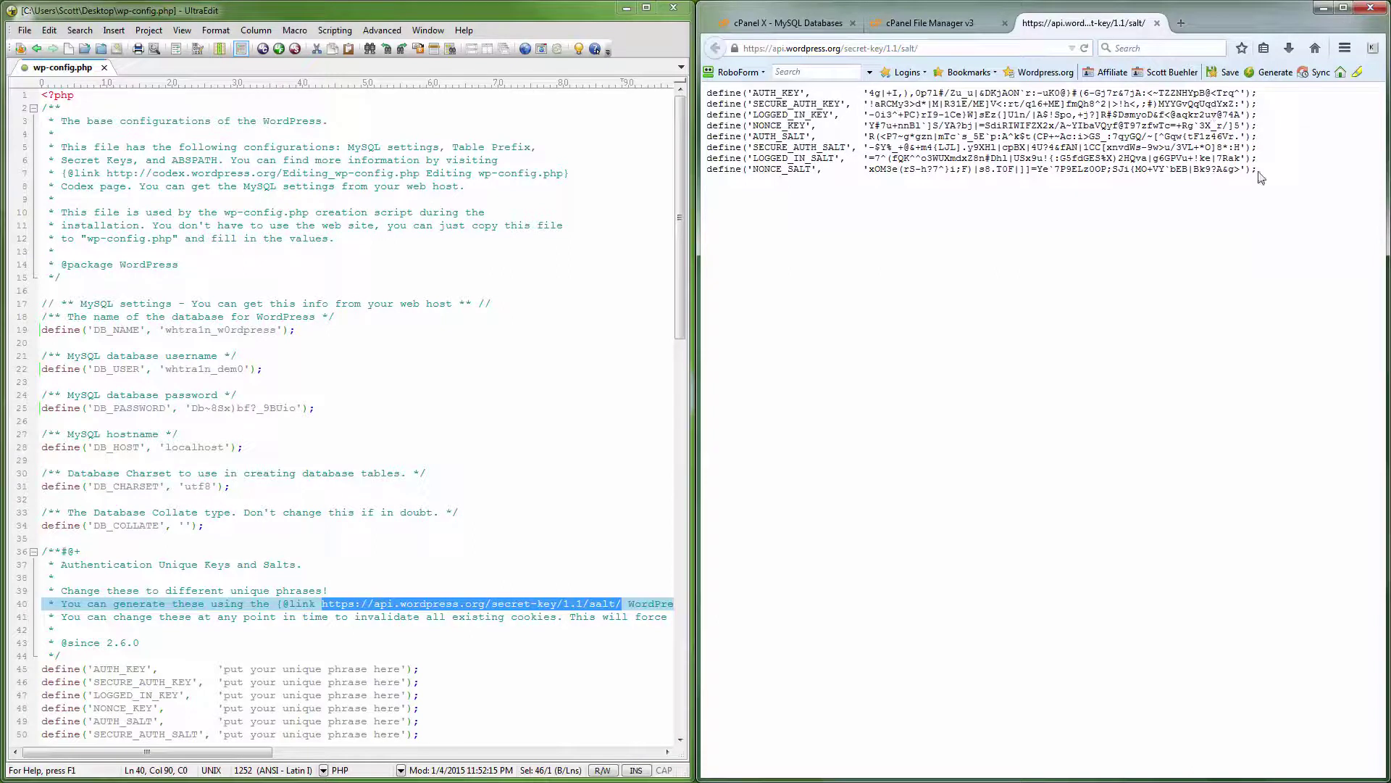
Step: Copy all the generated authentication keys and salts and paste them over the eight placeholder key and salt lines in wp-config.php
drag(1259, 172, 711, 93)
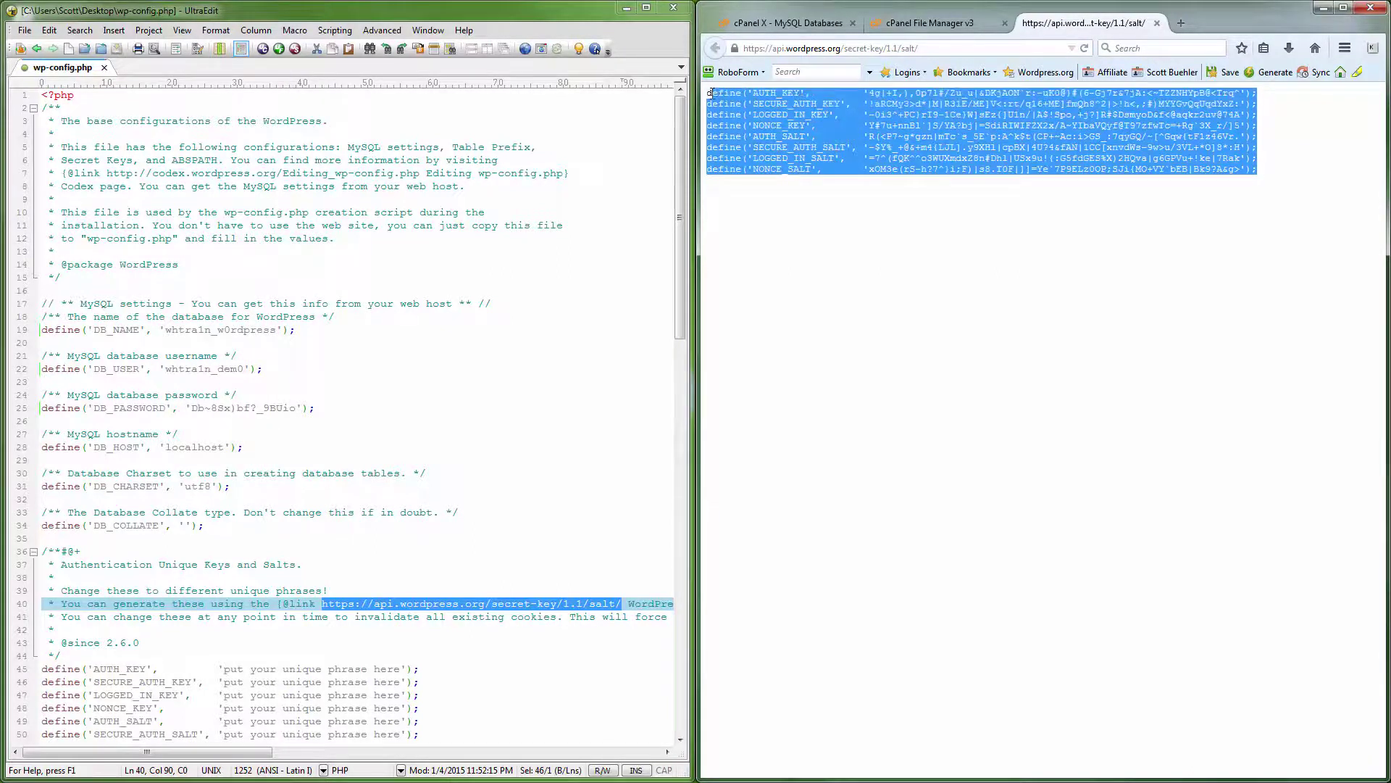
right_click(717, 98)
click(750, 114)
click(307, 664)
scroll(307, 665, down, 3)
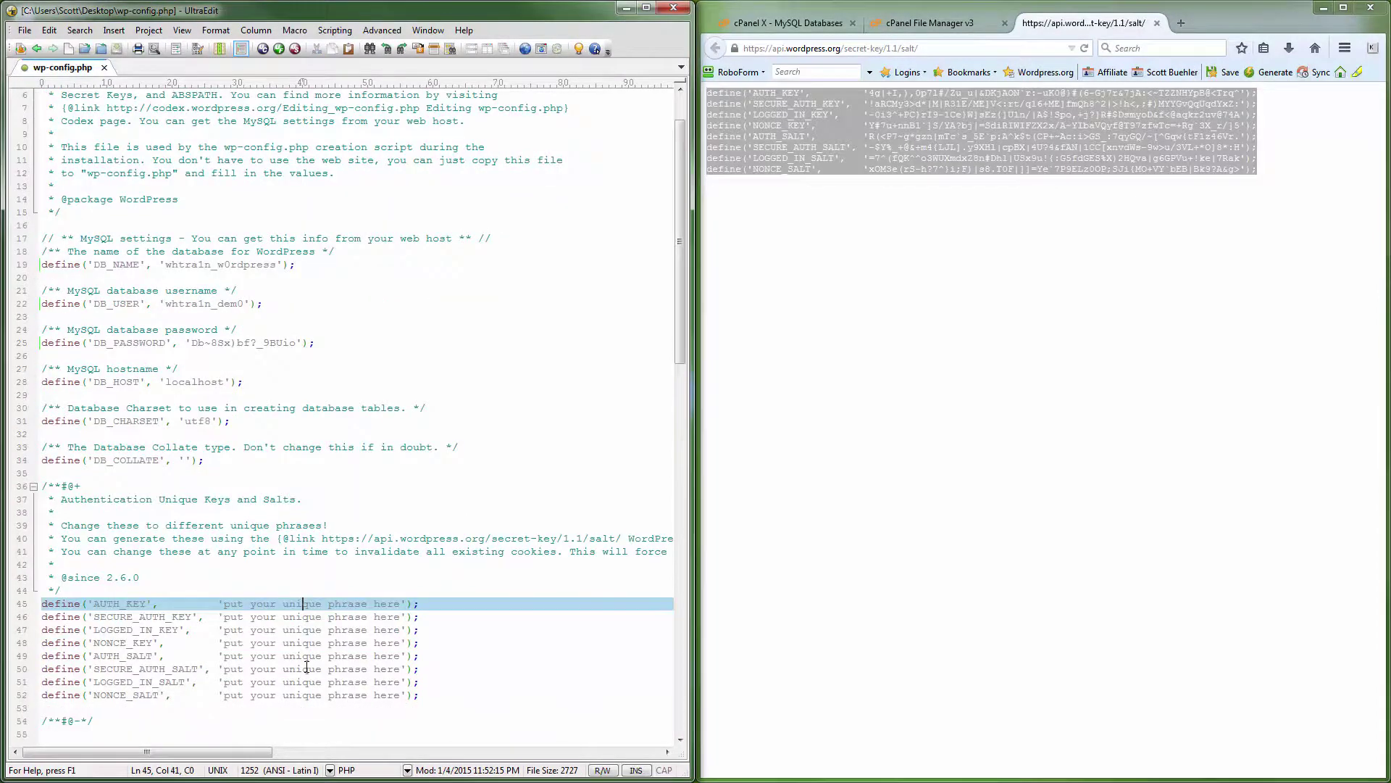
drag(432, 630, 42, 540)
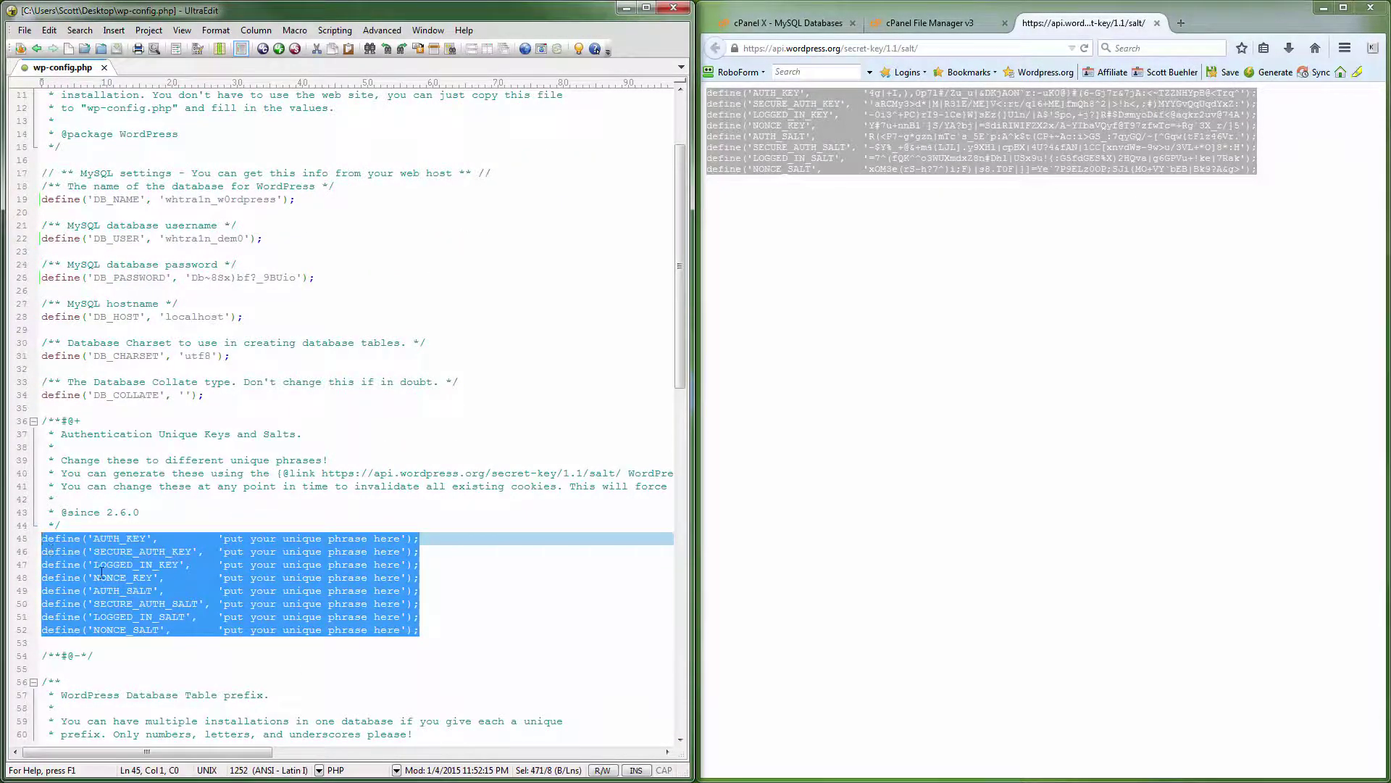
key(ctrl+v)
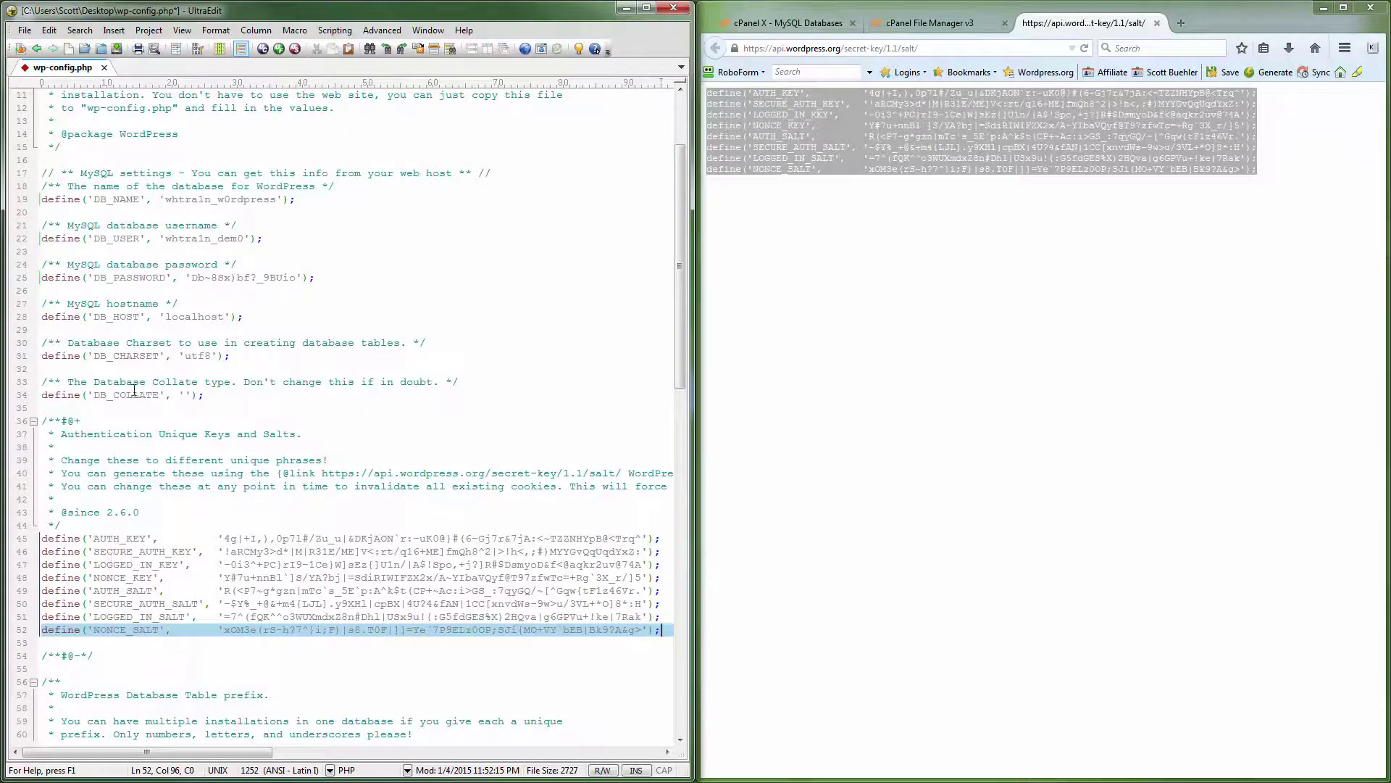
Step: Save wp-config.php, look over its database settings and close the text editor
click(24, 30)
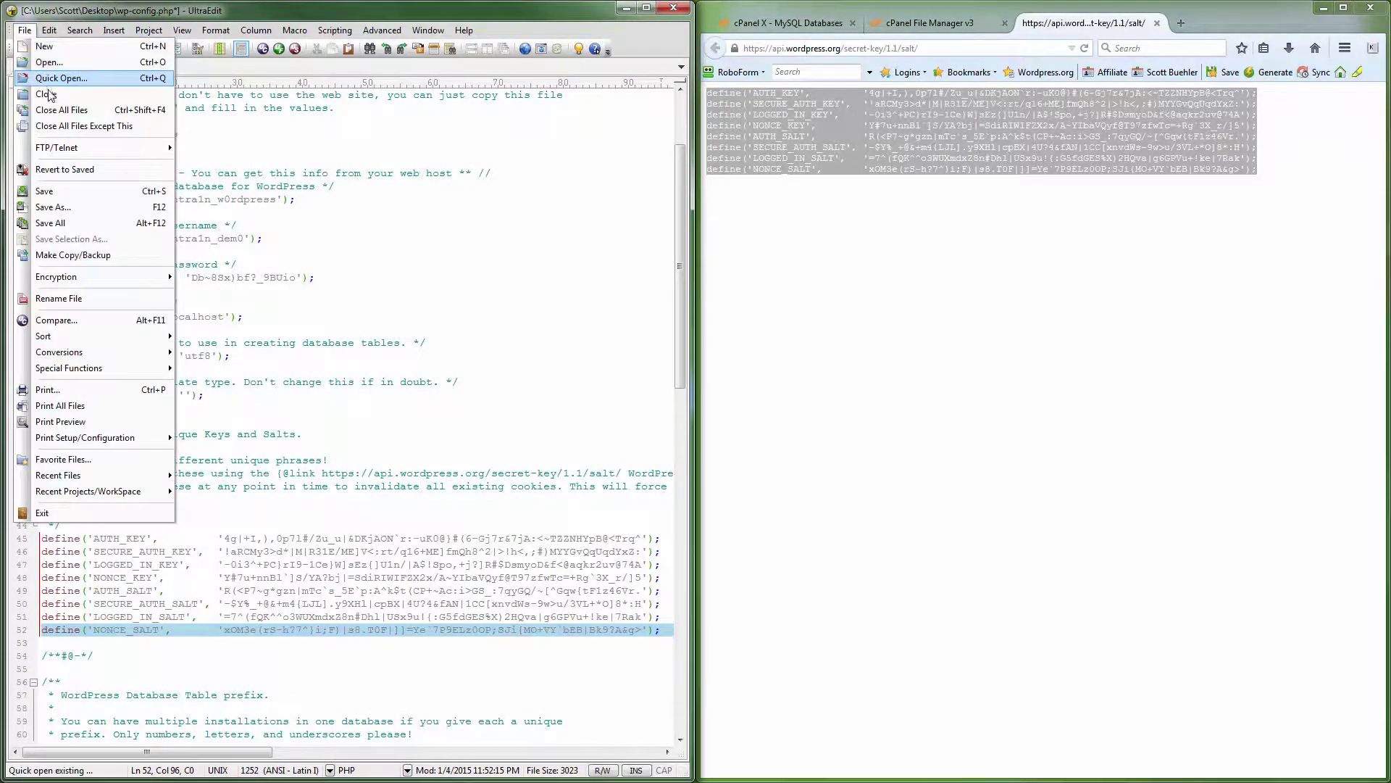
click(45, 191)
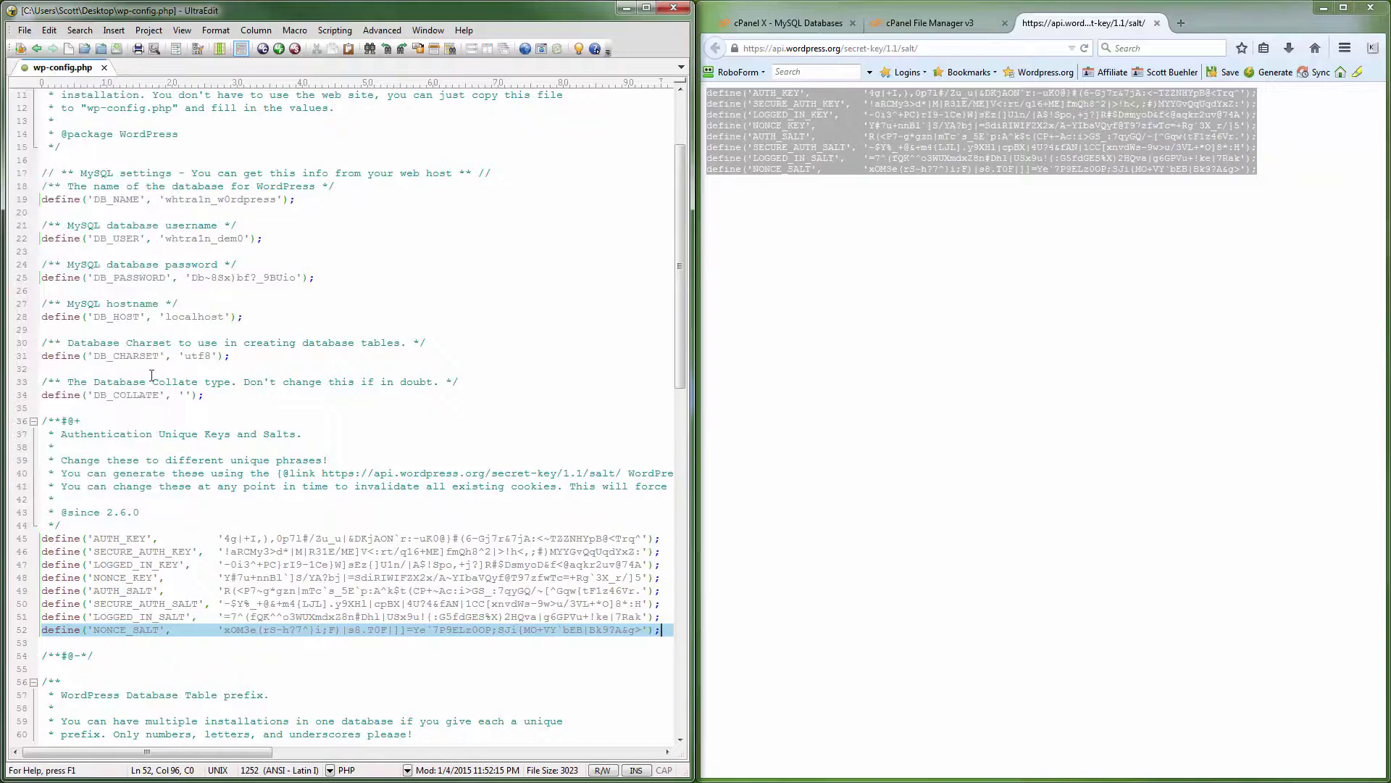
click(208, 437)
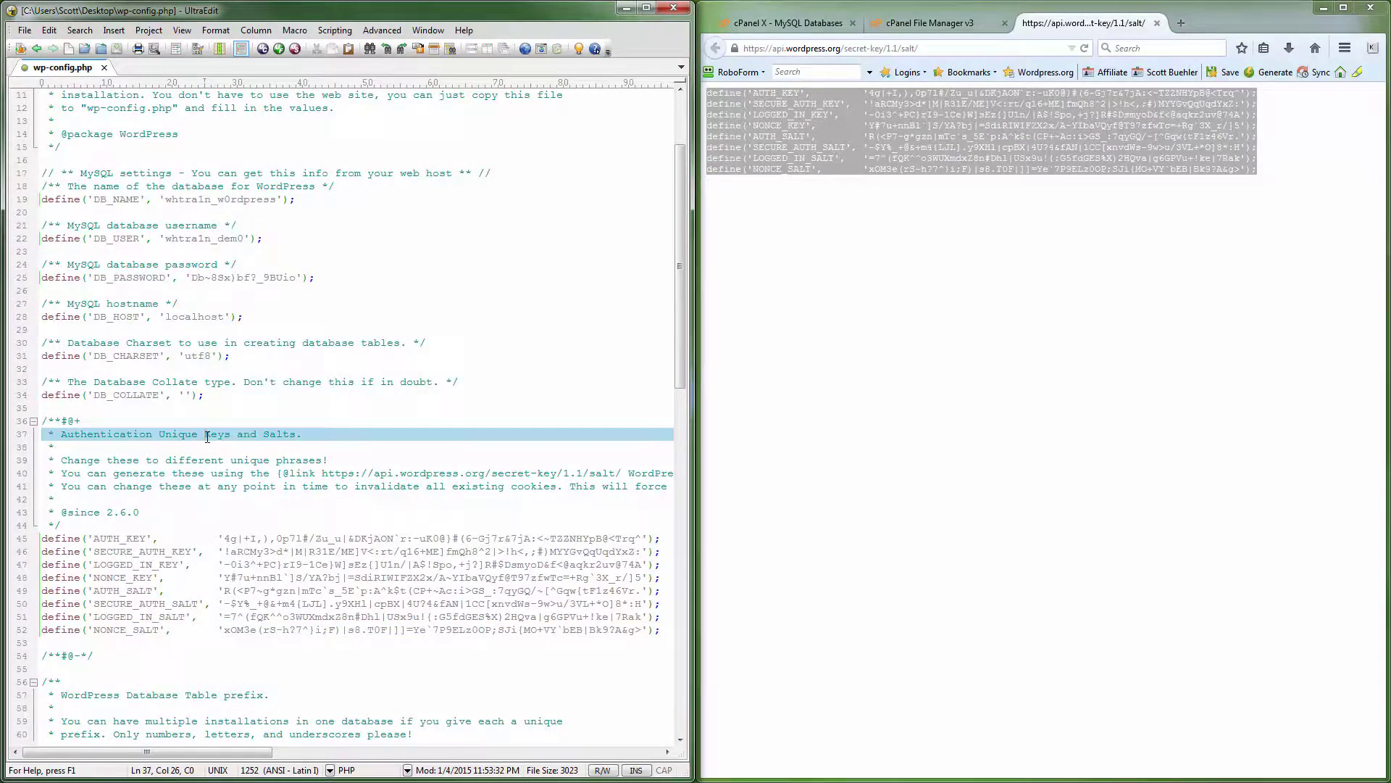
scroll(207, 436, up, 4)
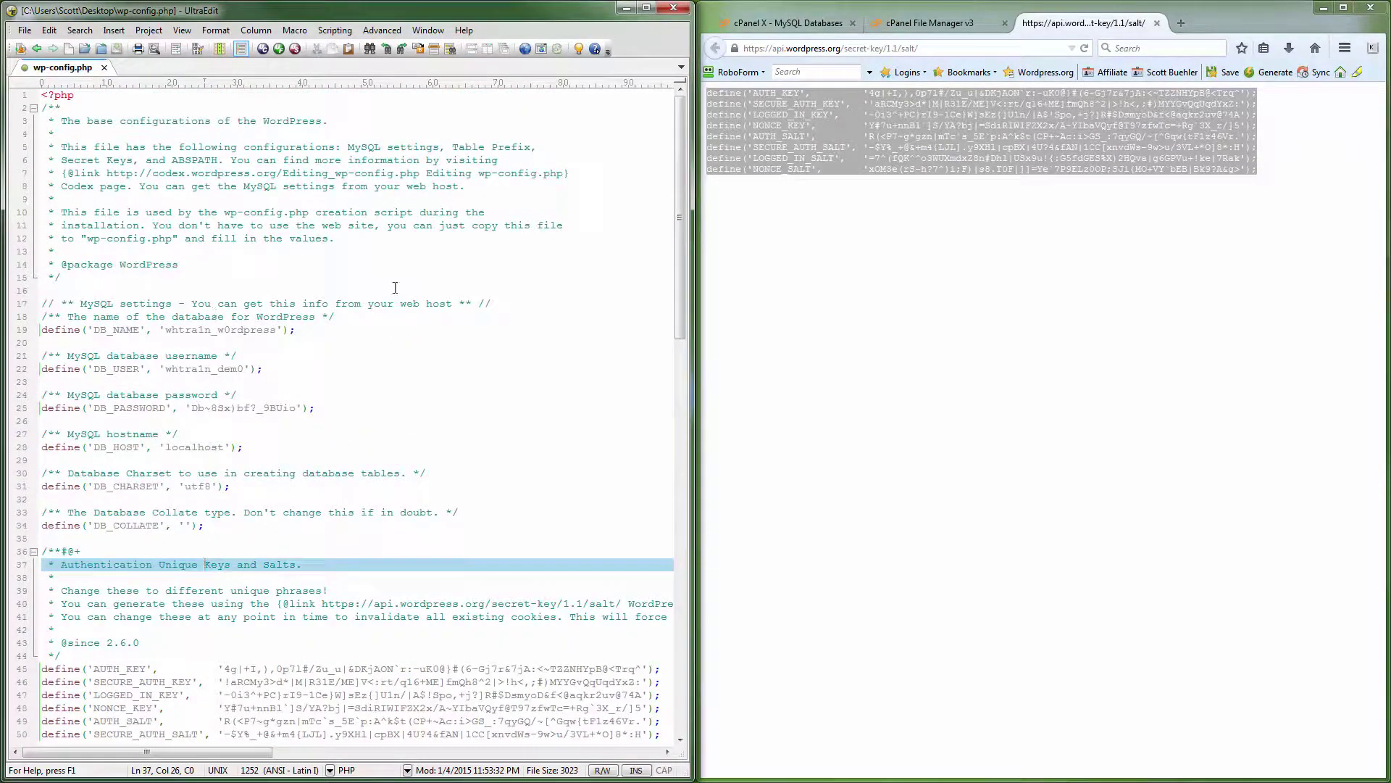
click(678, 10)
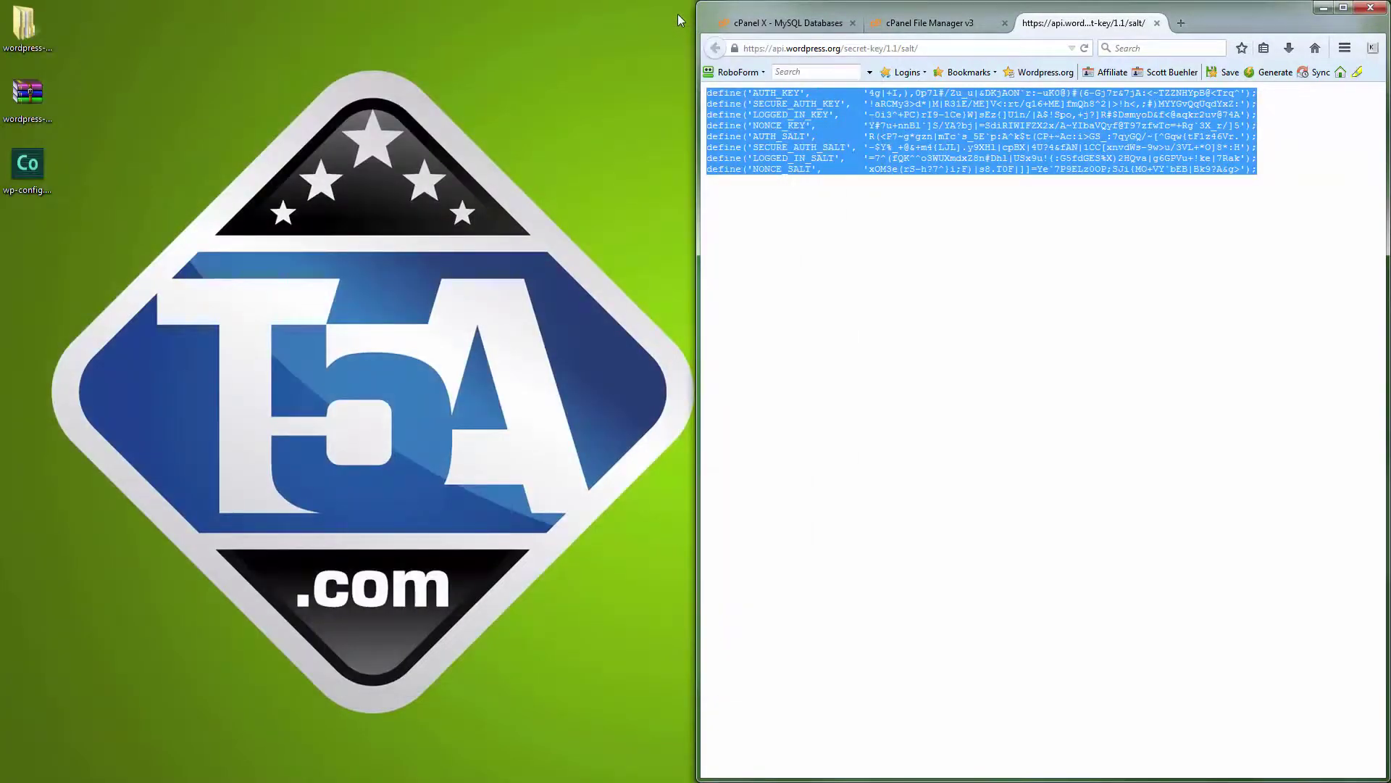
click(904, 219)
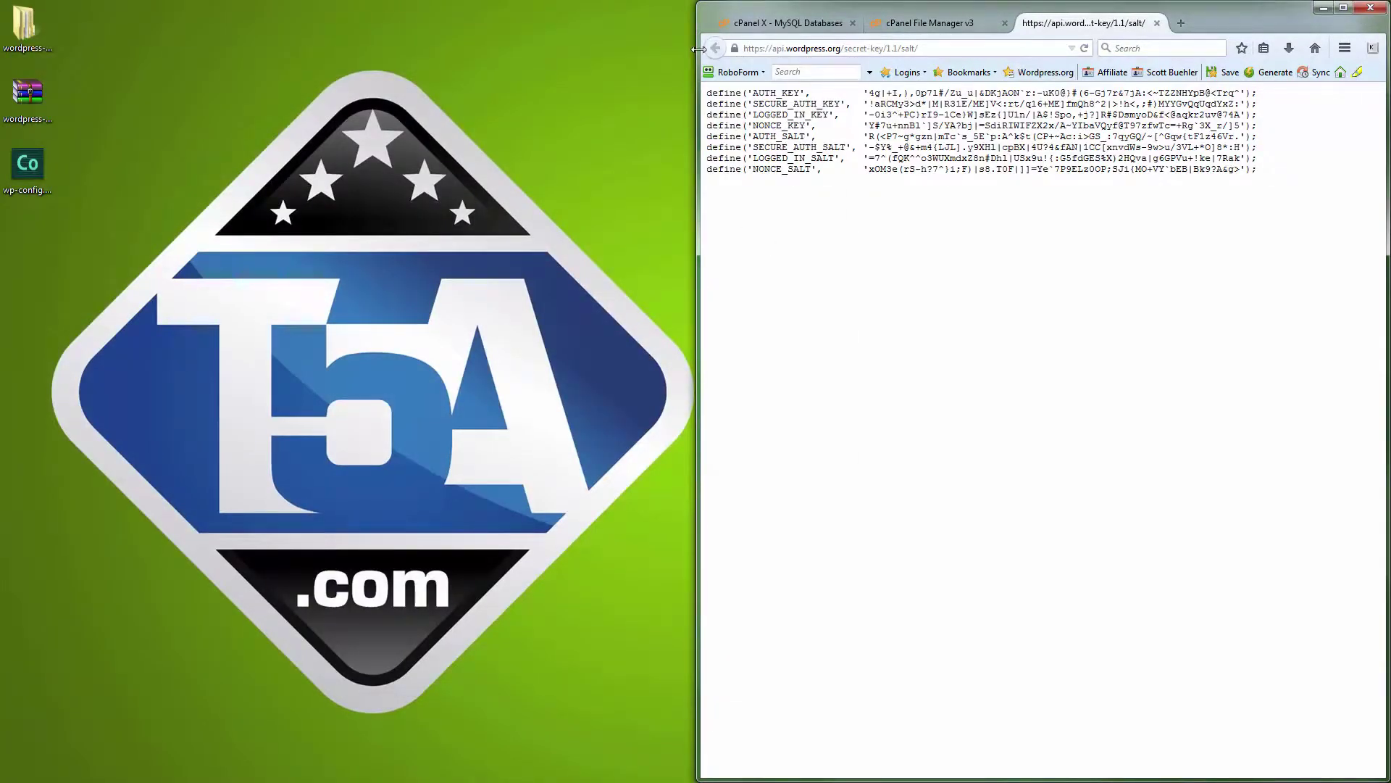
Step: Widen the browser, close the secret-key page, and upload wp-config.php from the Desktop into public_html, refreshing the file list
drag(697, 55, 86, 38)
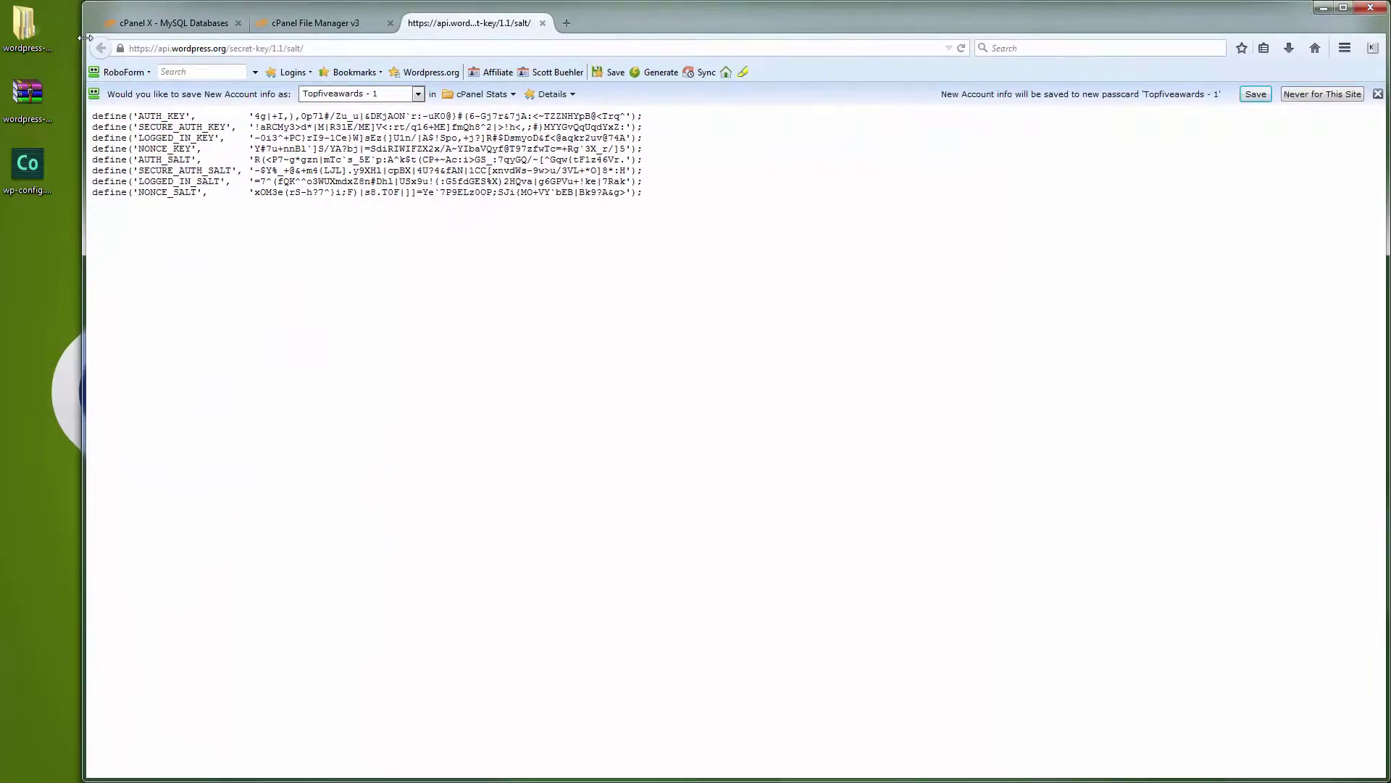
click(542, 22)
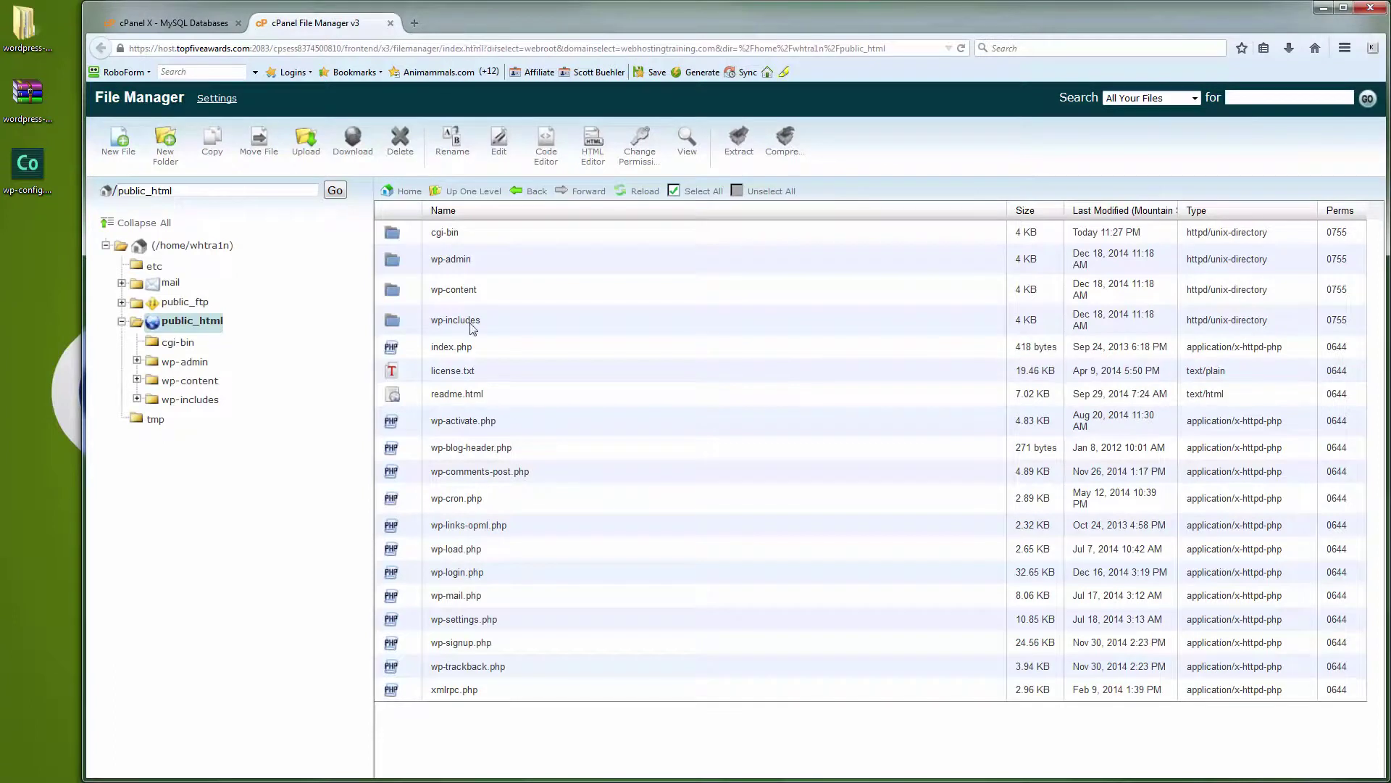
click(304, 151)
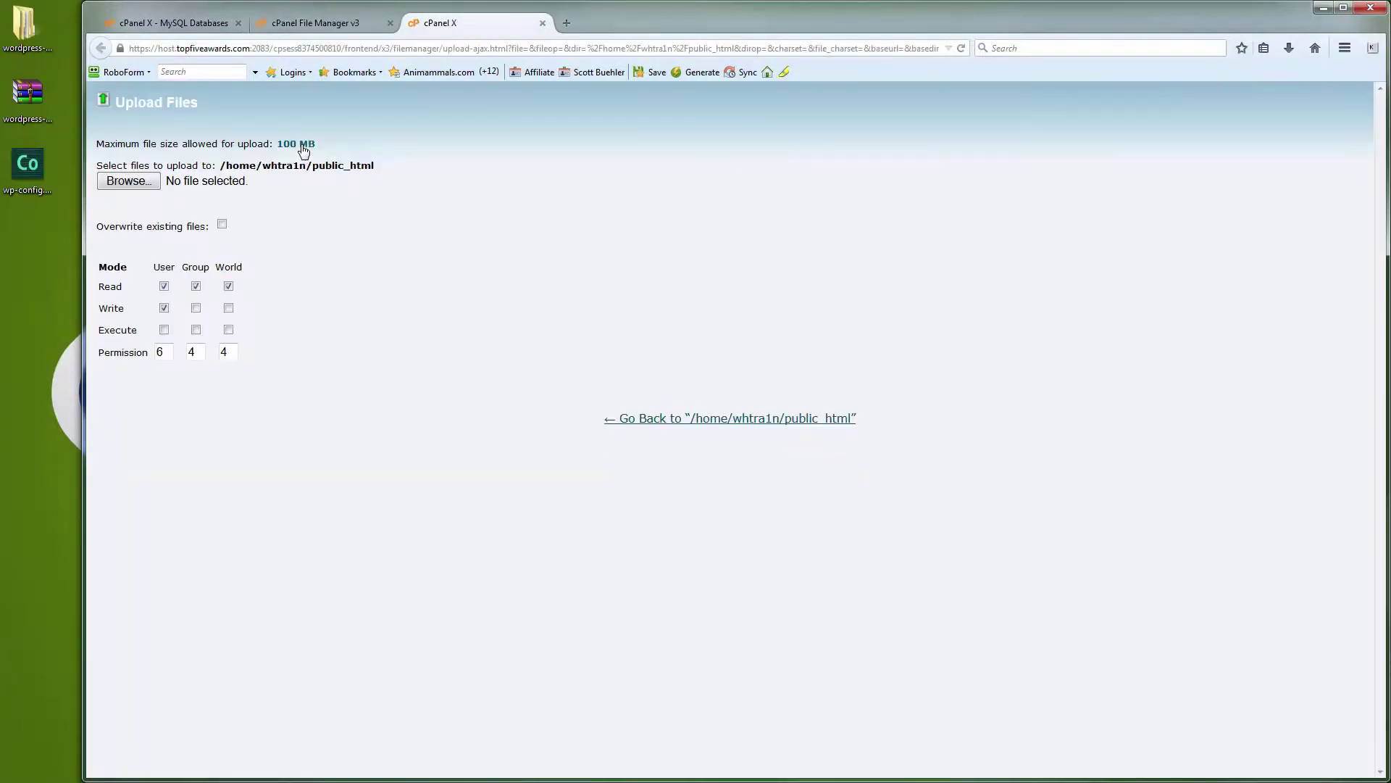
click(130, 183)
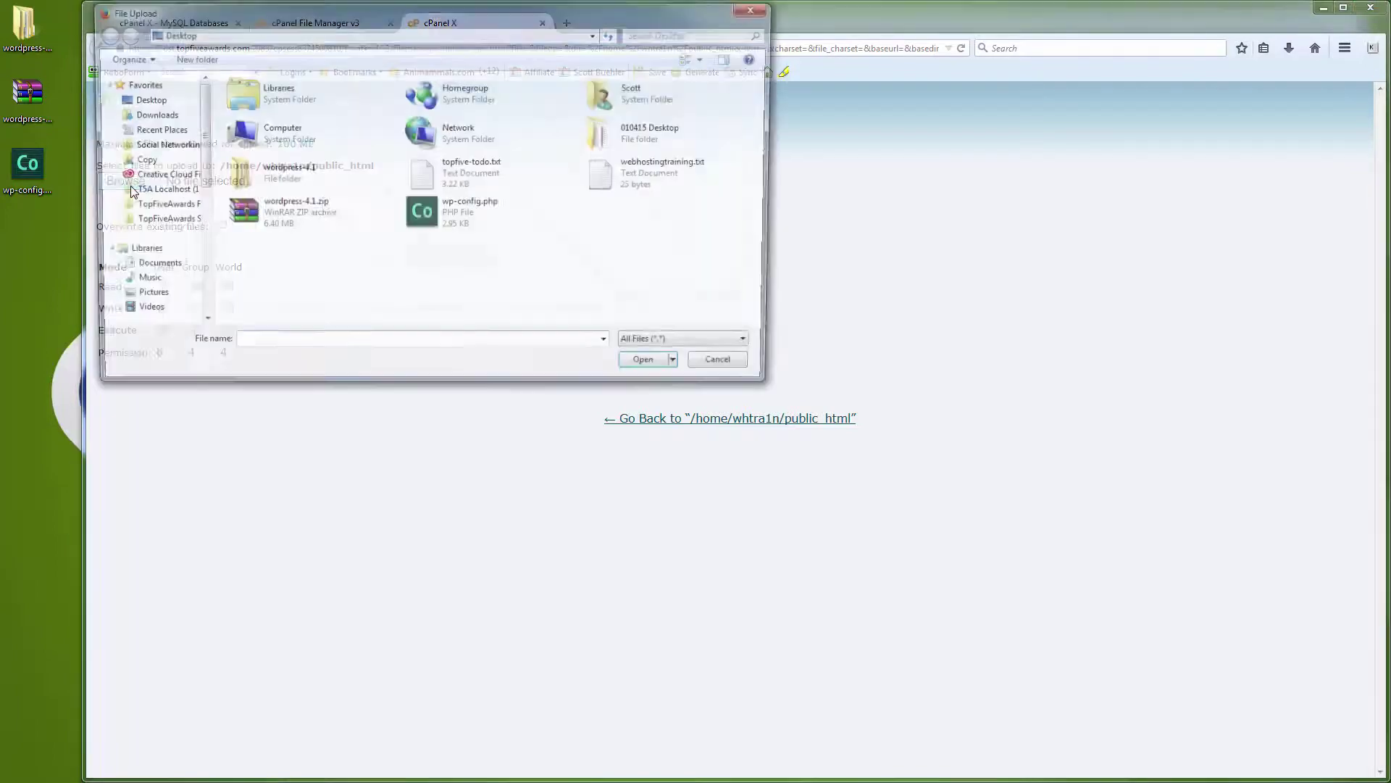
click(438, 217)
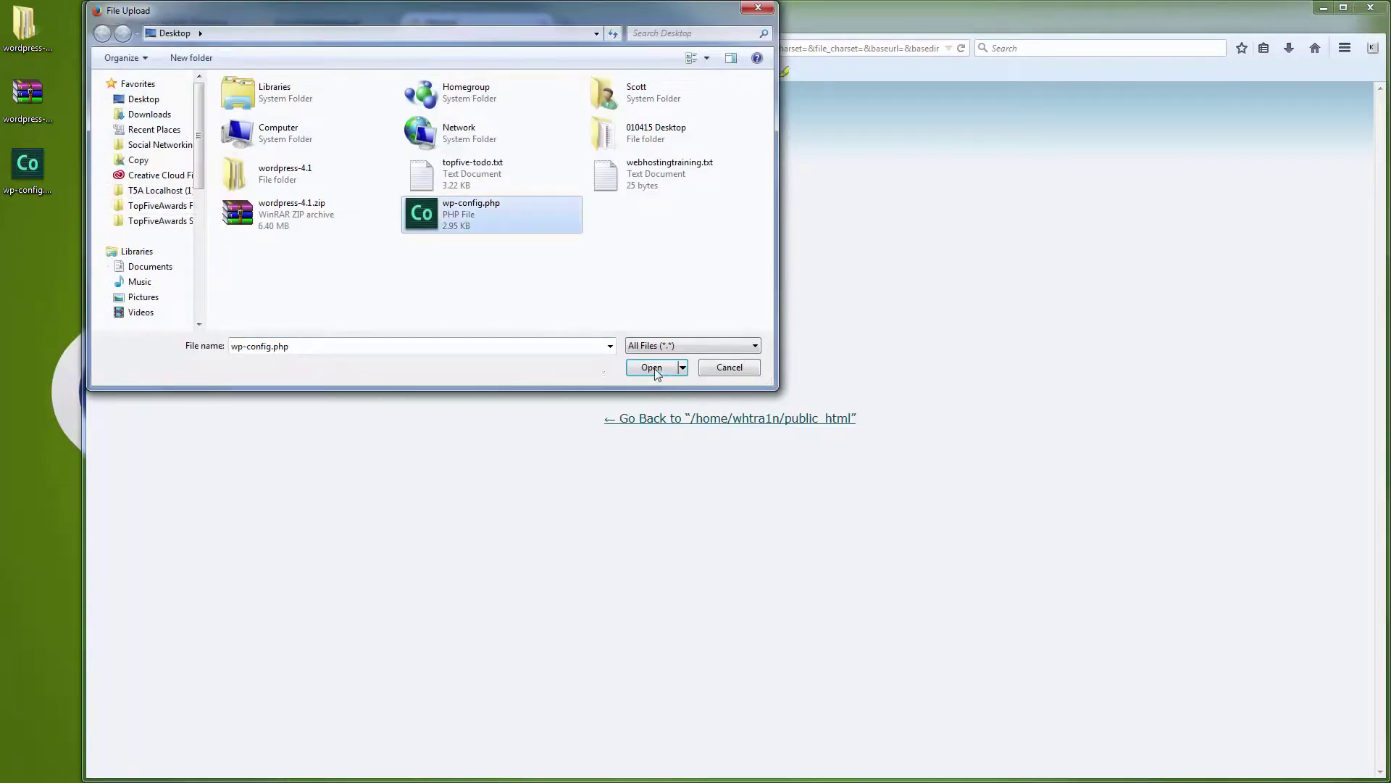
click(655, 368)
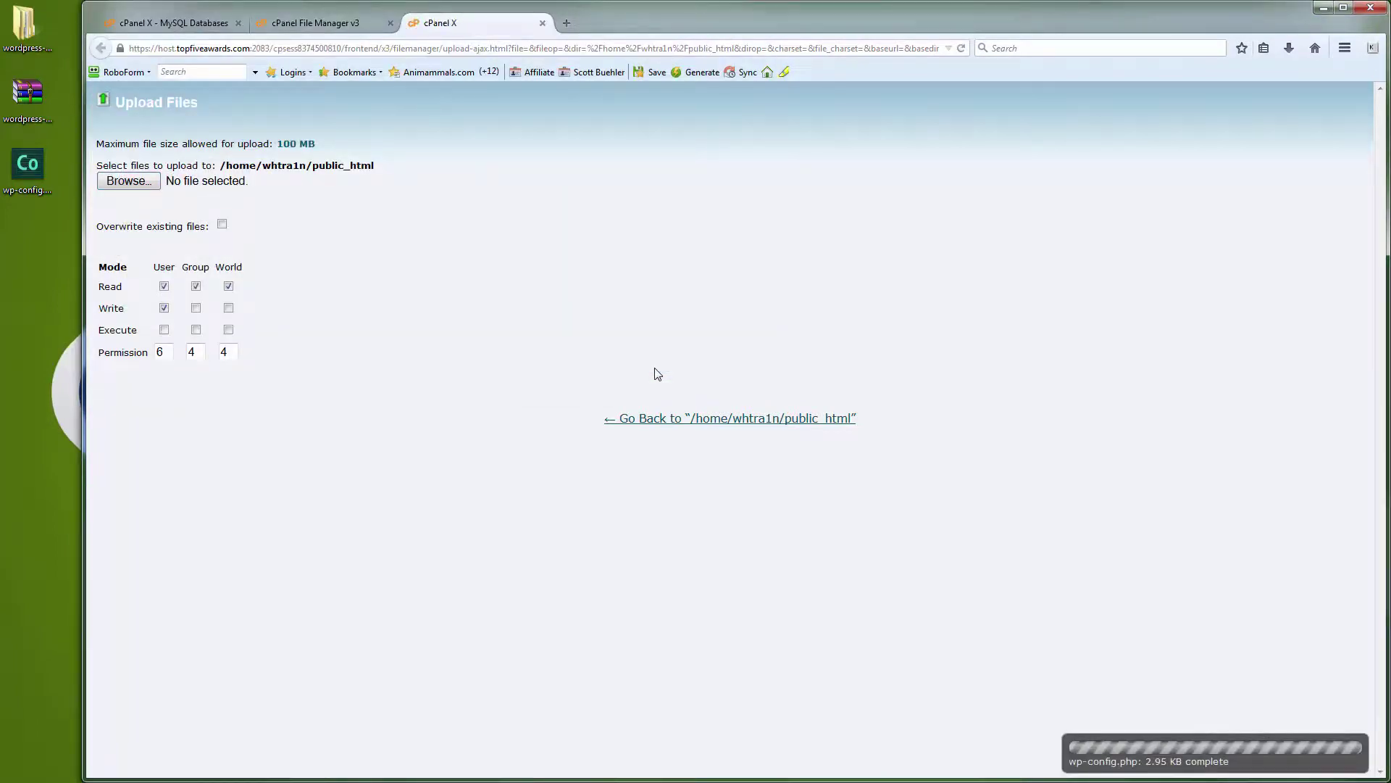
click(542, 23)
click(634, 191)
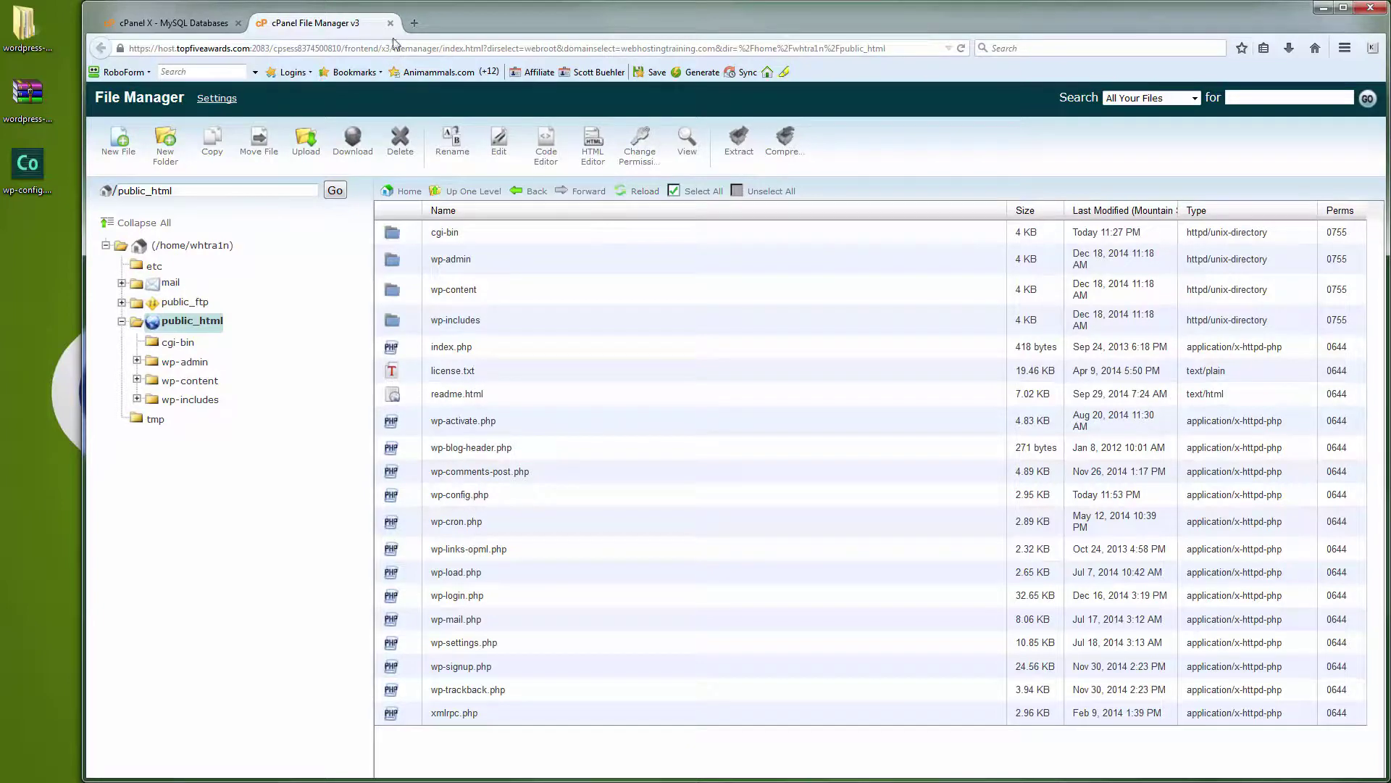
click(415, 24)
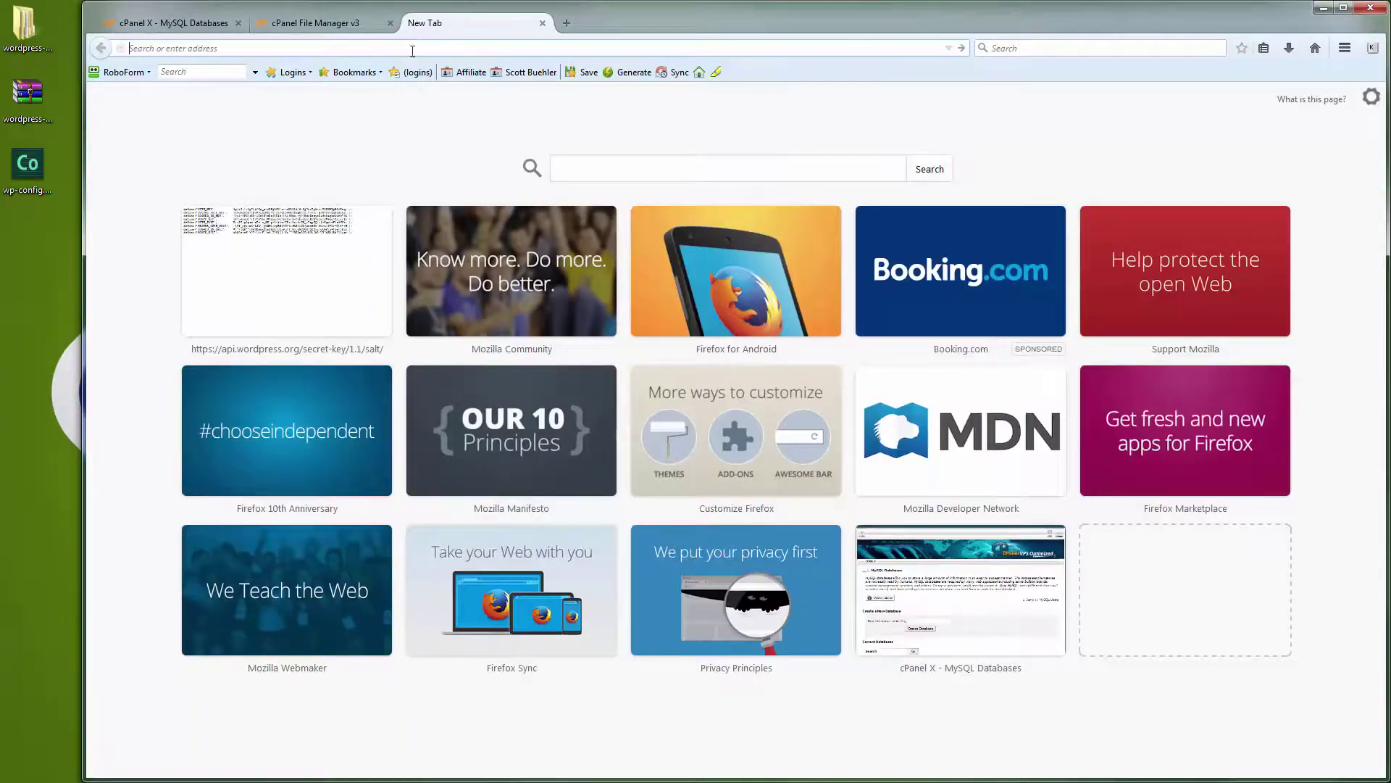
text(webho)
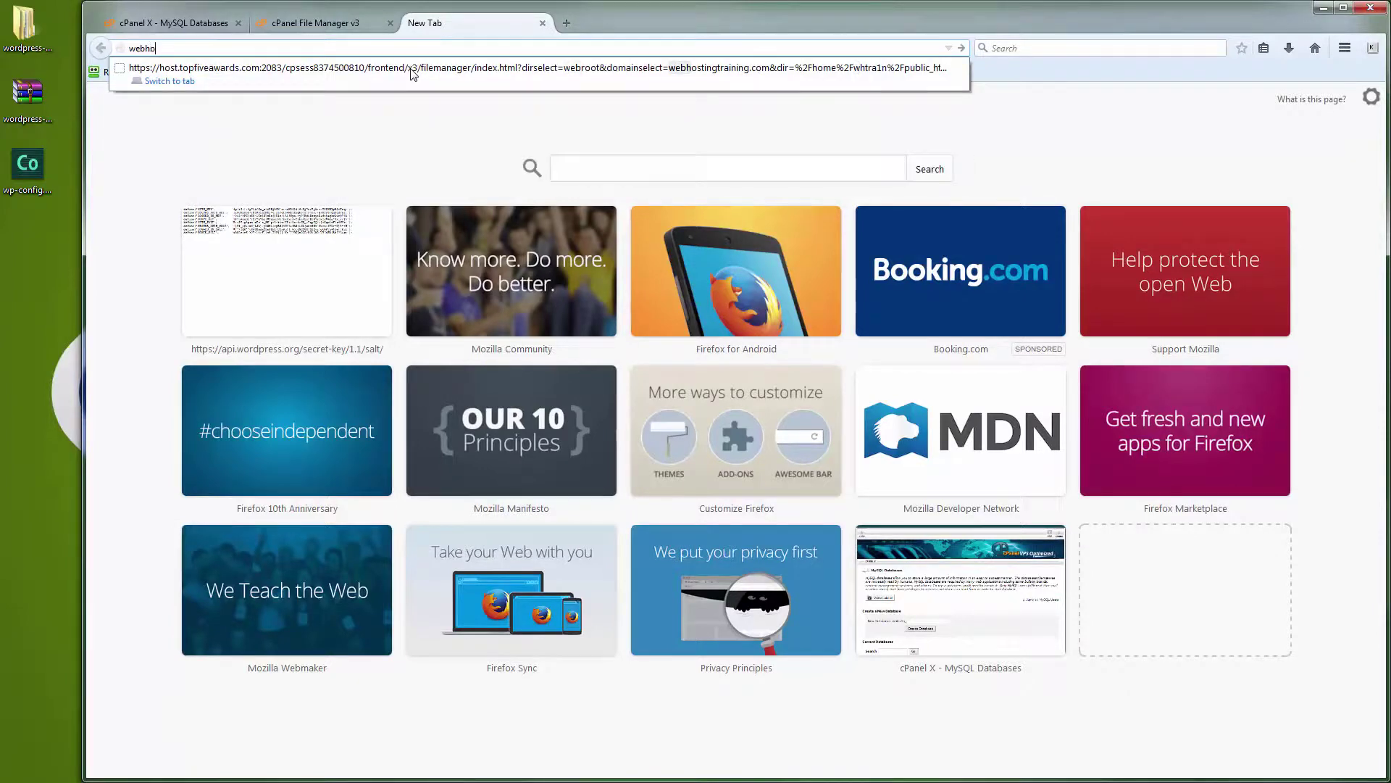
text(stingtraining)
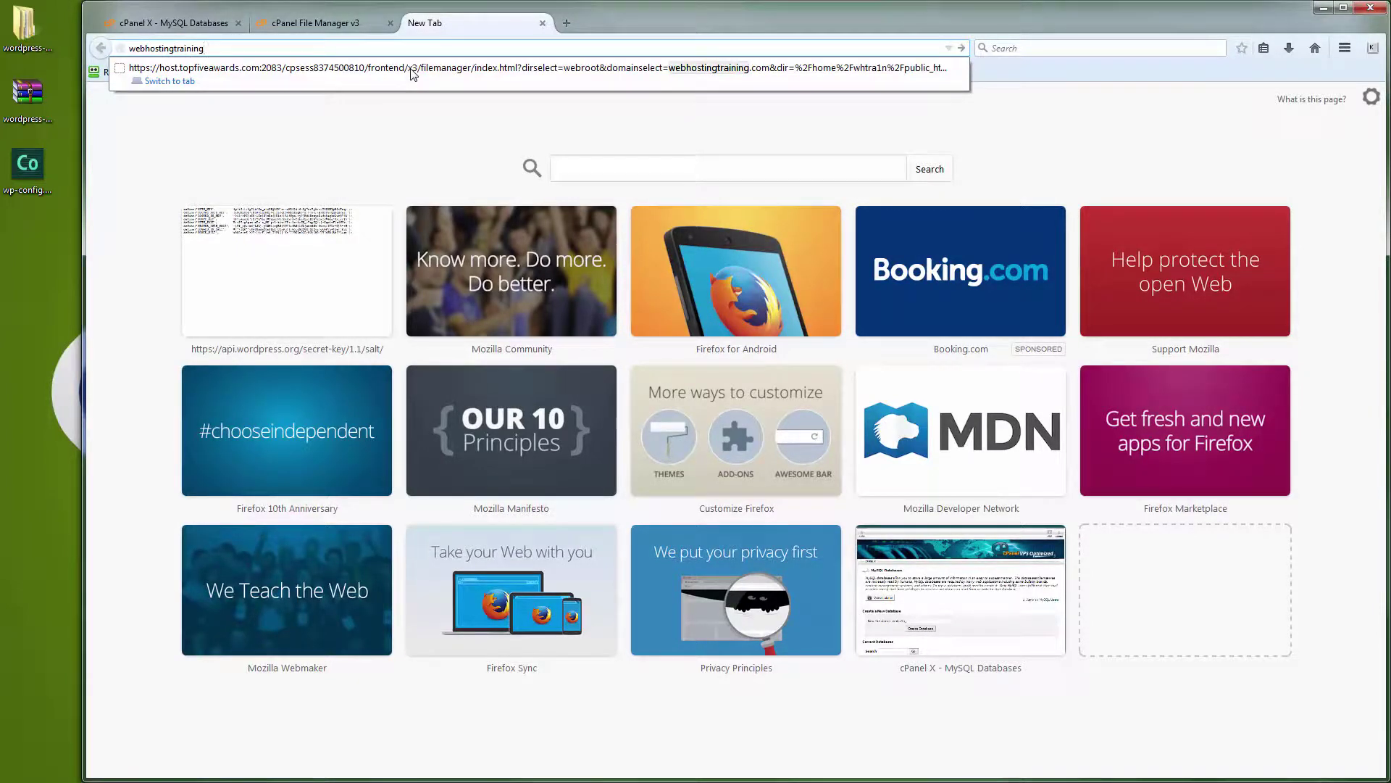
key(ctrl+Return)
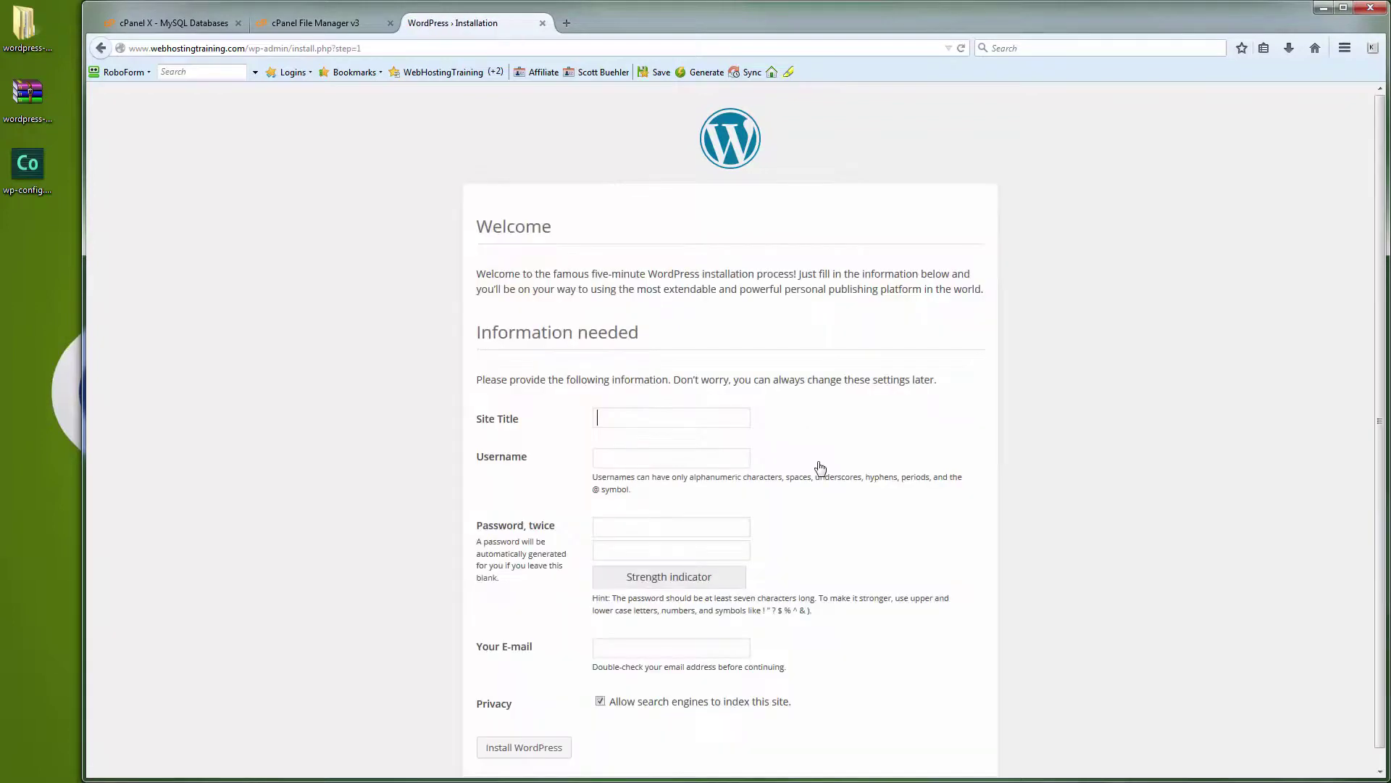
Step: Enter Web Hosting Training as the site title and fill in the admin username and the first password field
scroll(753, 446, down, 1)
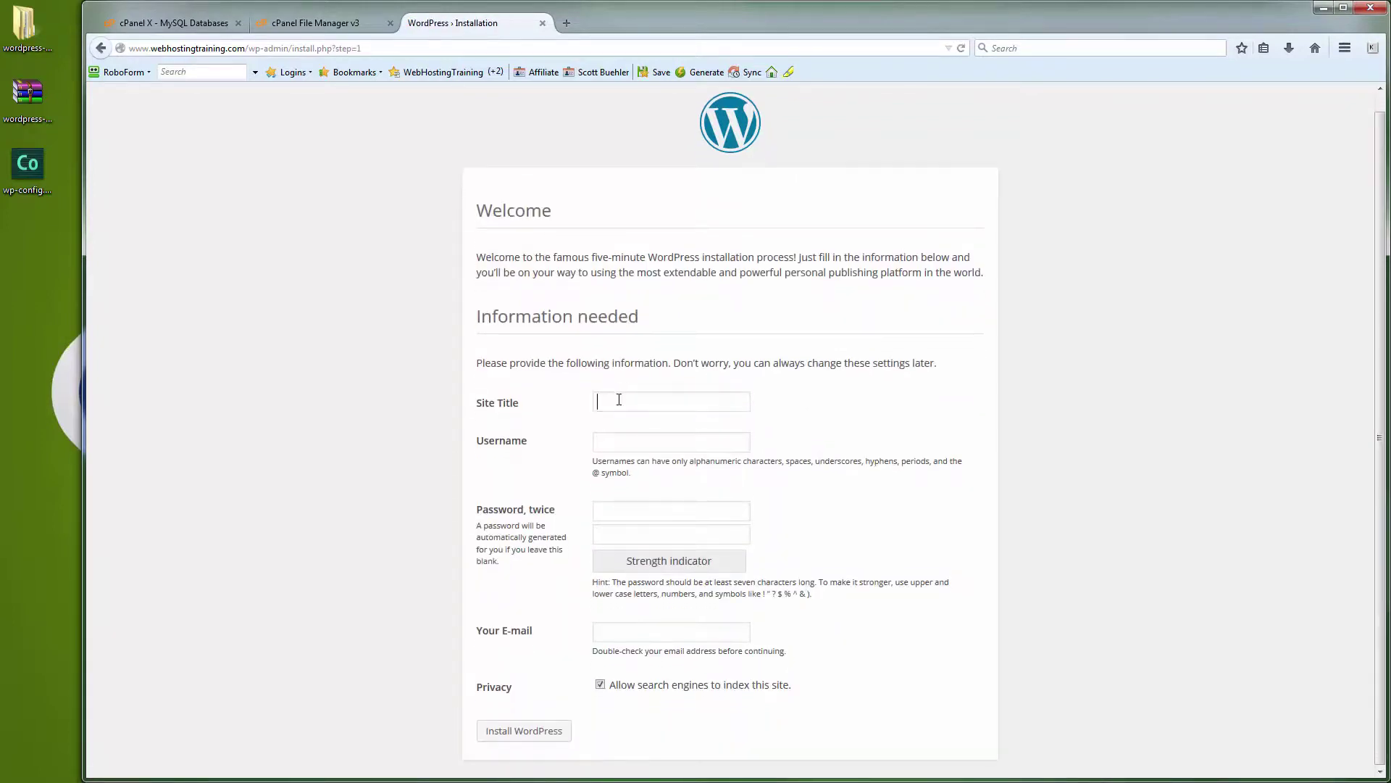
text(Web Hosting Training)
key(Tab)
text(scott)
key(Tab)
text(********)
key(Tab)
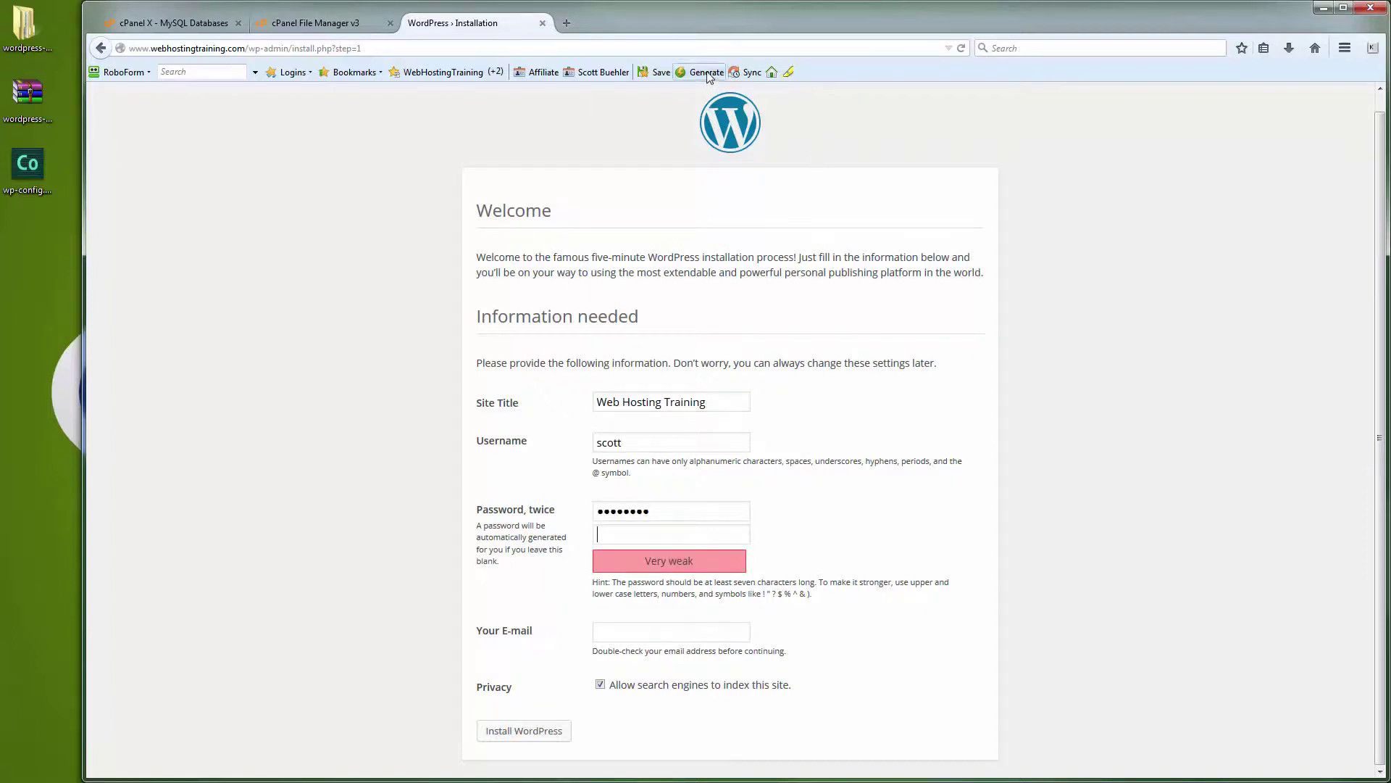
Step: Generate a new 16-character password with RoboForm, enter it in both password fields, and fill in the admin e-mail address
click(708, 74)
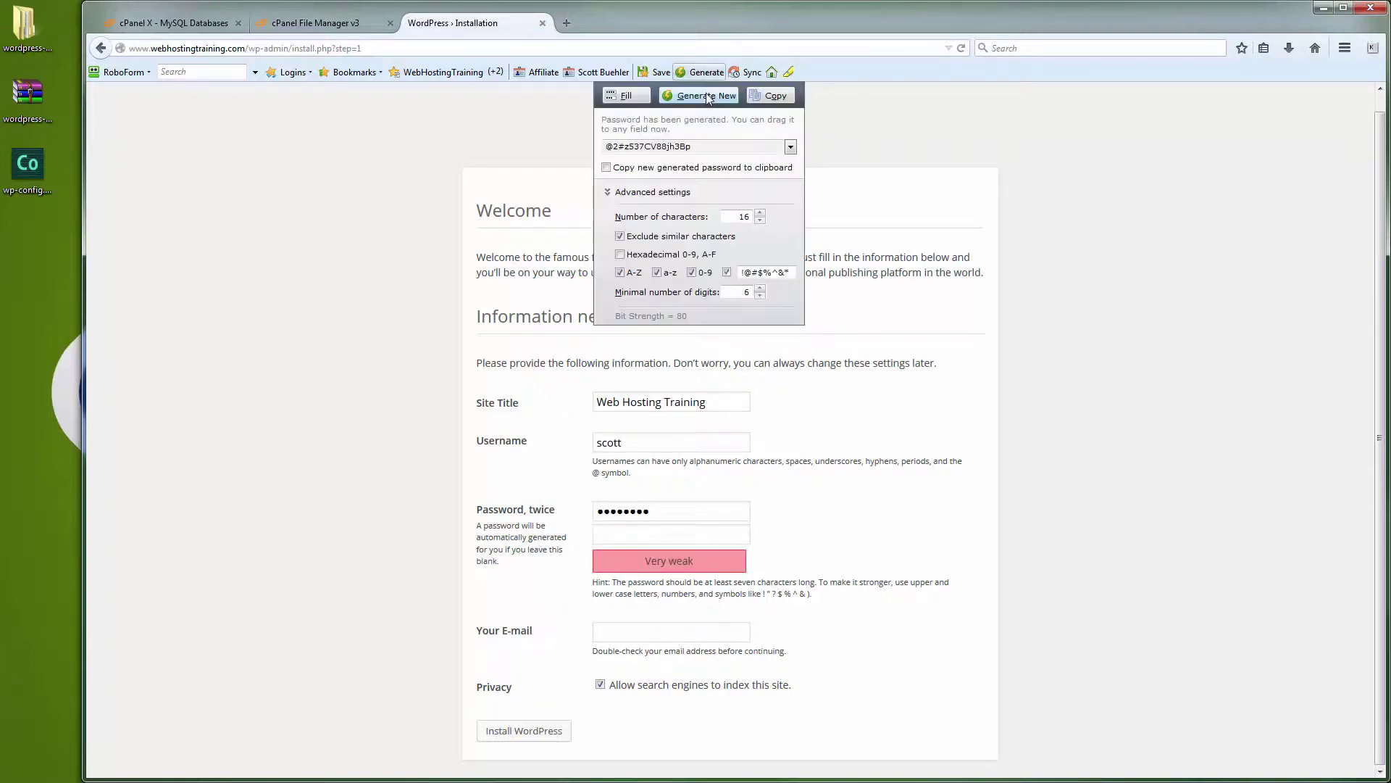
click(708, 97)
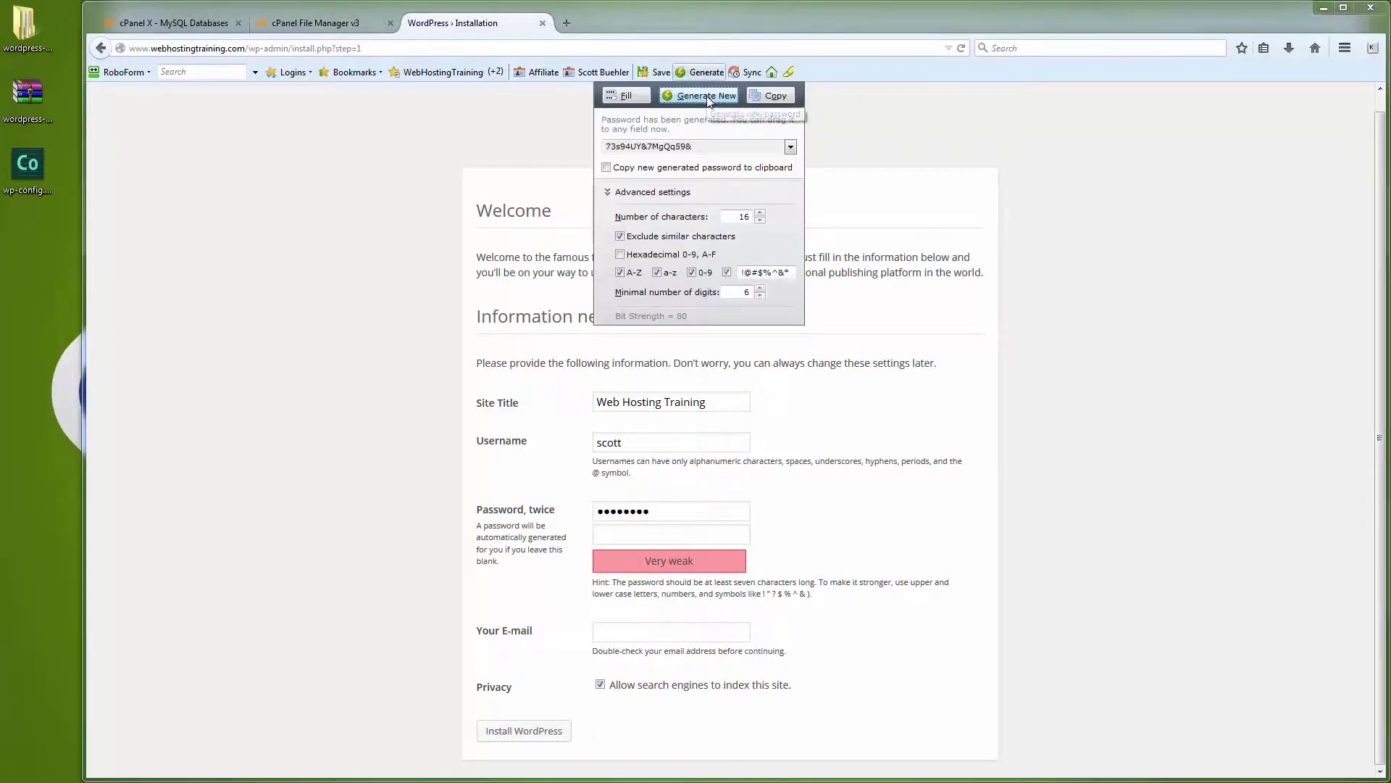
click(766, 97)
drag(671, 512, 590, 512)
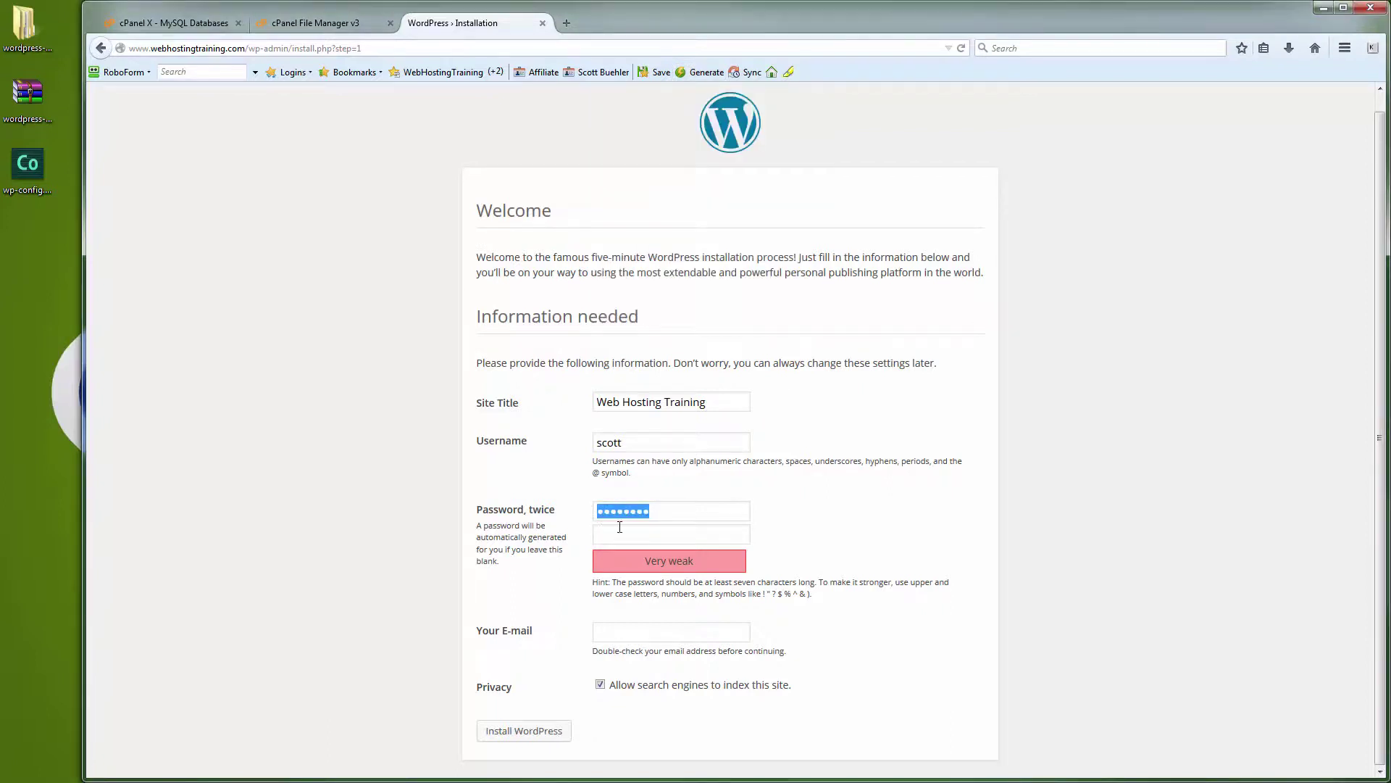
key(ctrl+v)
key(ctrl+v)
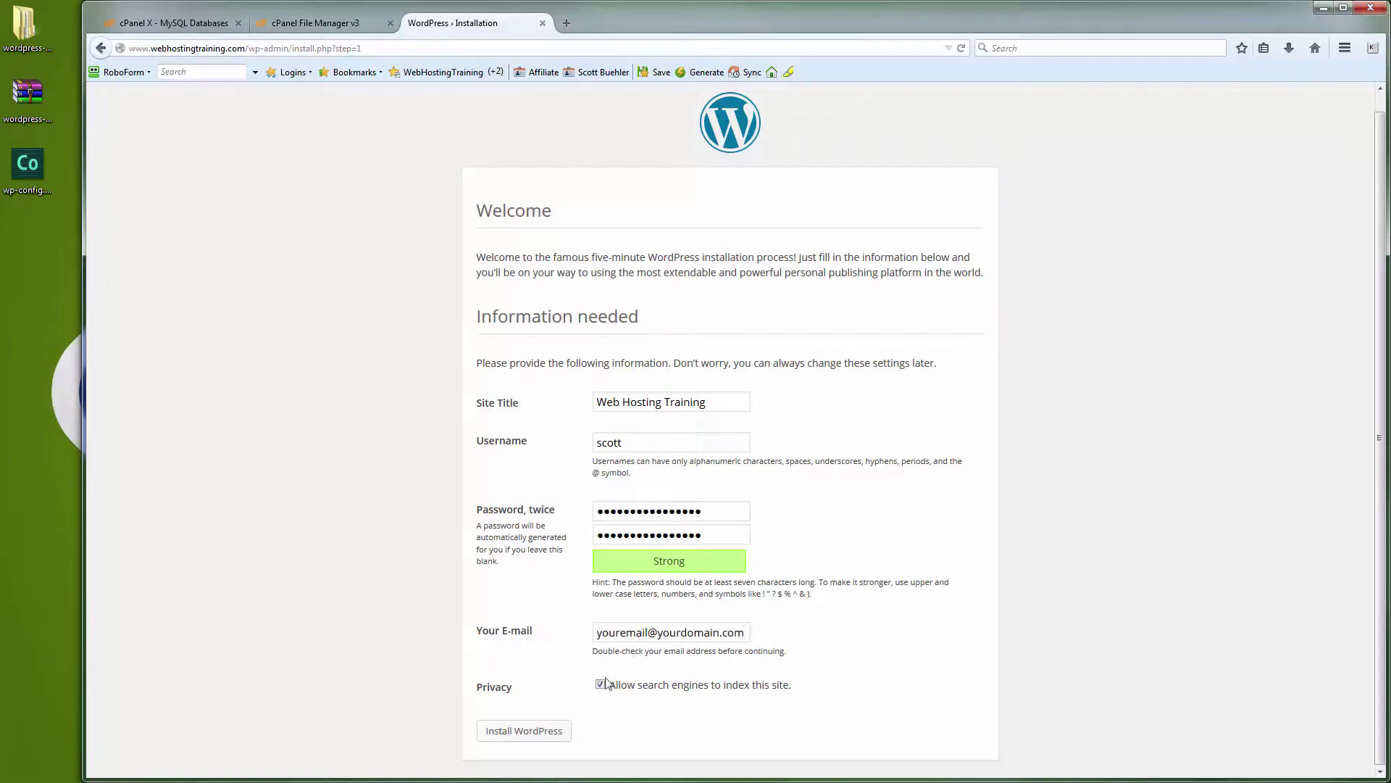
Step: Install WordPress with search engine indexing allowed and dismiss RoboForm's offer to save the account info
click(537, 734)
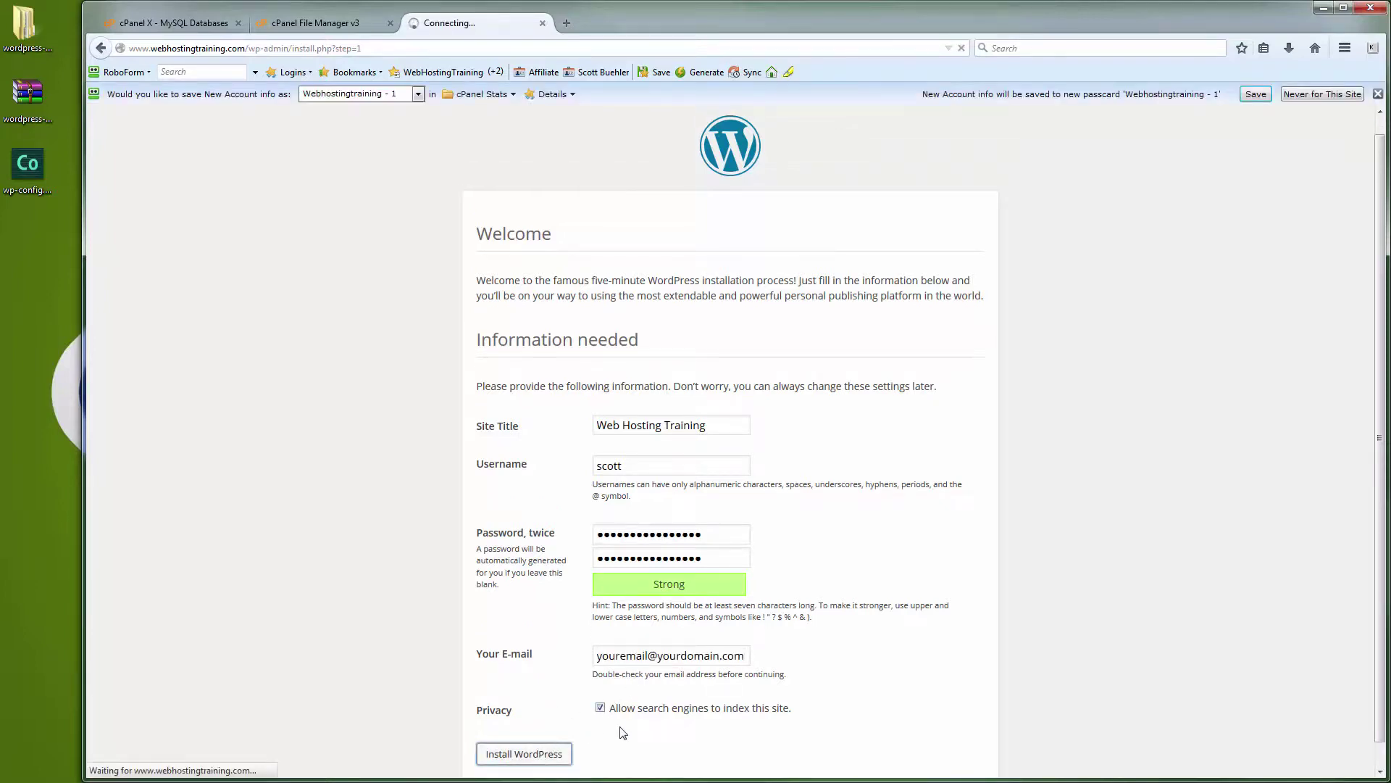
click(1378, 94)
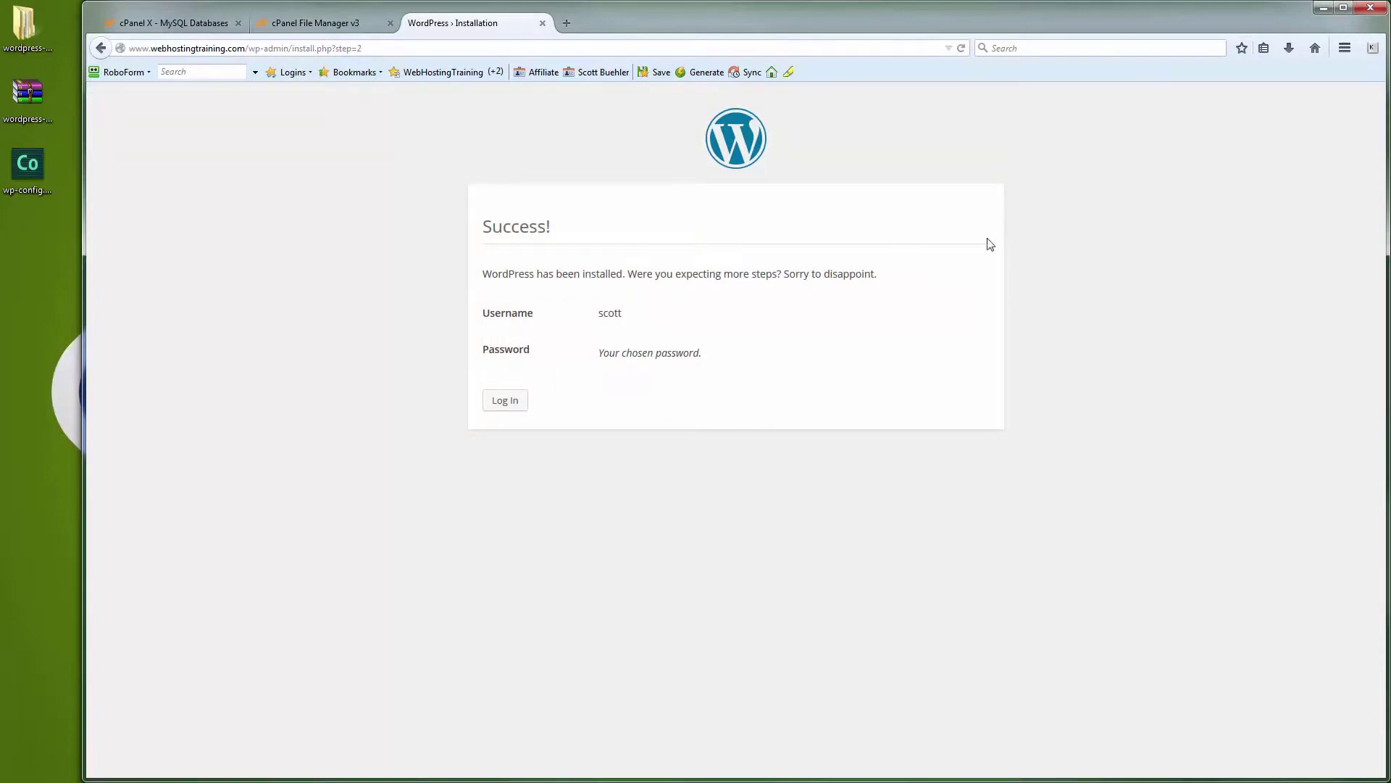
Step: Log in to the new WordPress site with the admin username and the generated password, with Remember Me enabled
click(521, 403)
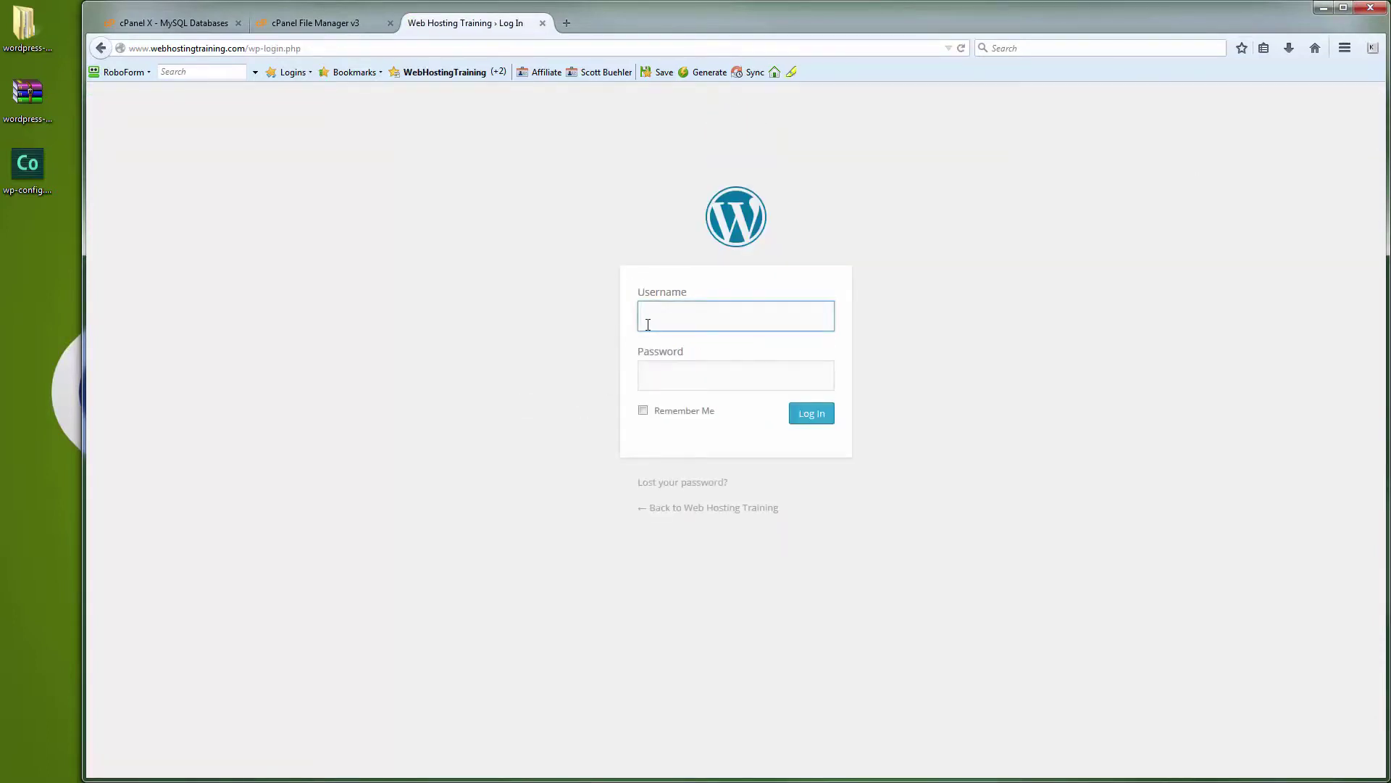
text(scott)
key(Tab)
key(ctrl+v)
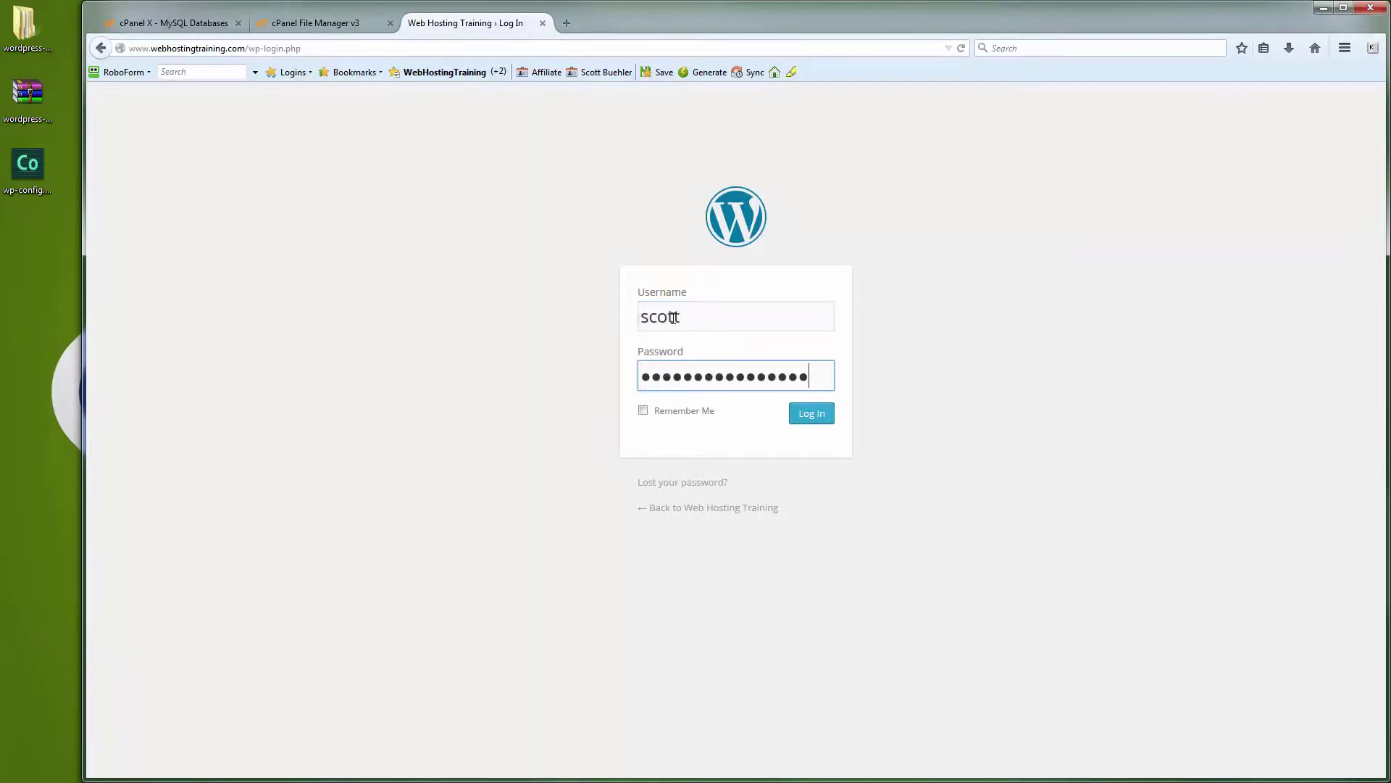
click(643, 411)
click(813, 417)
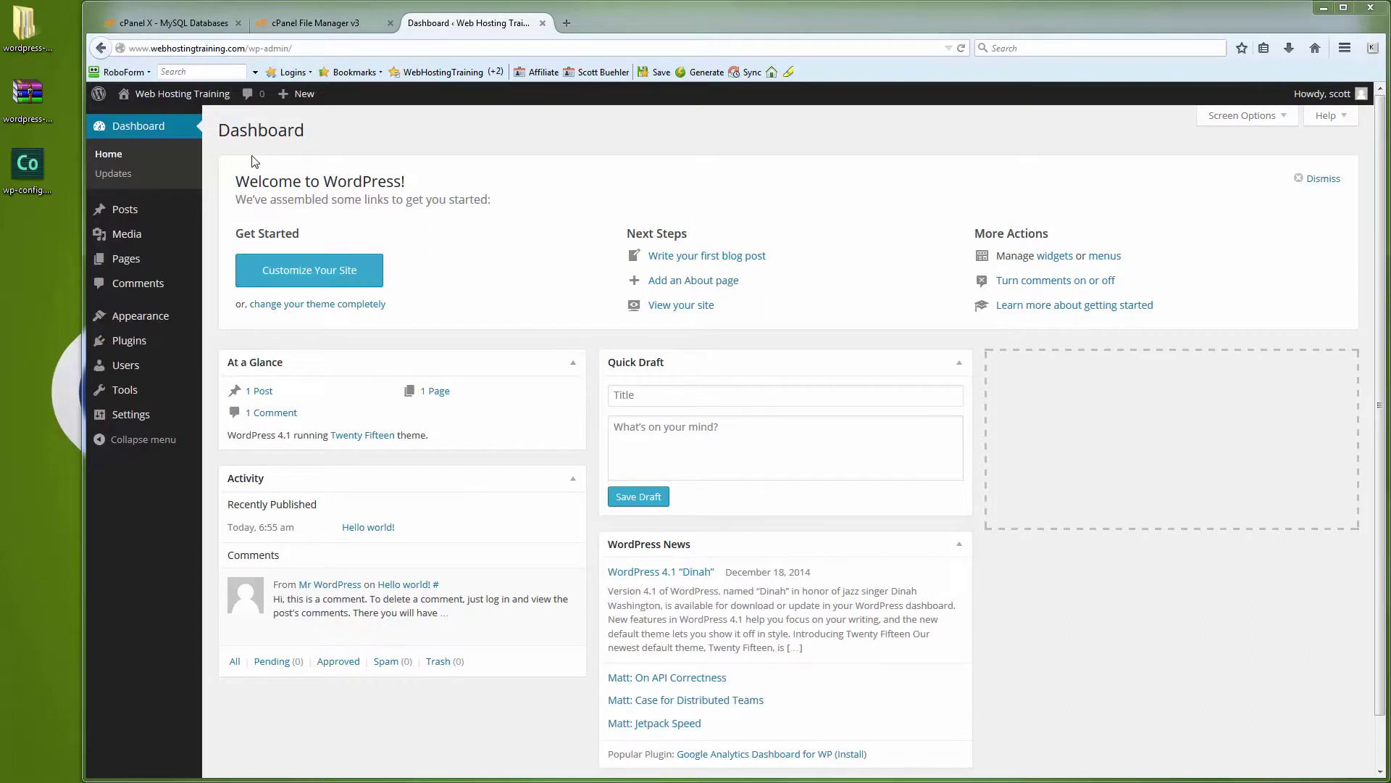
Step: Visit the Web Hosting Training site's public front page from the WordPress dashboard
mouse_move(187, 97)
click(144, 121)
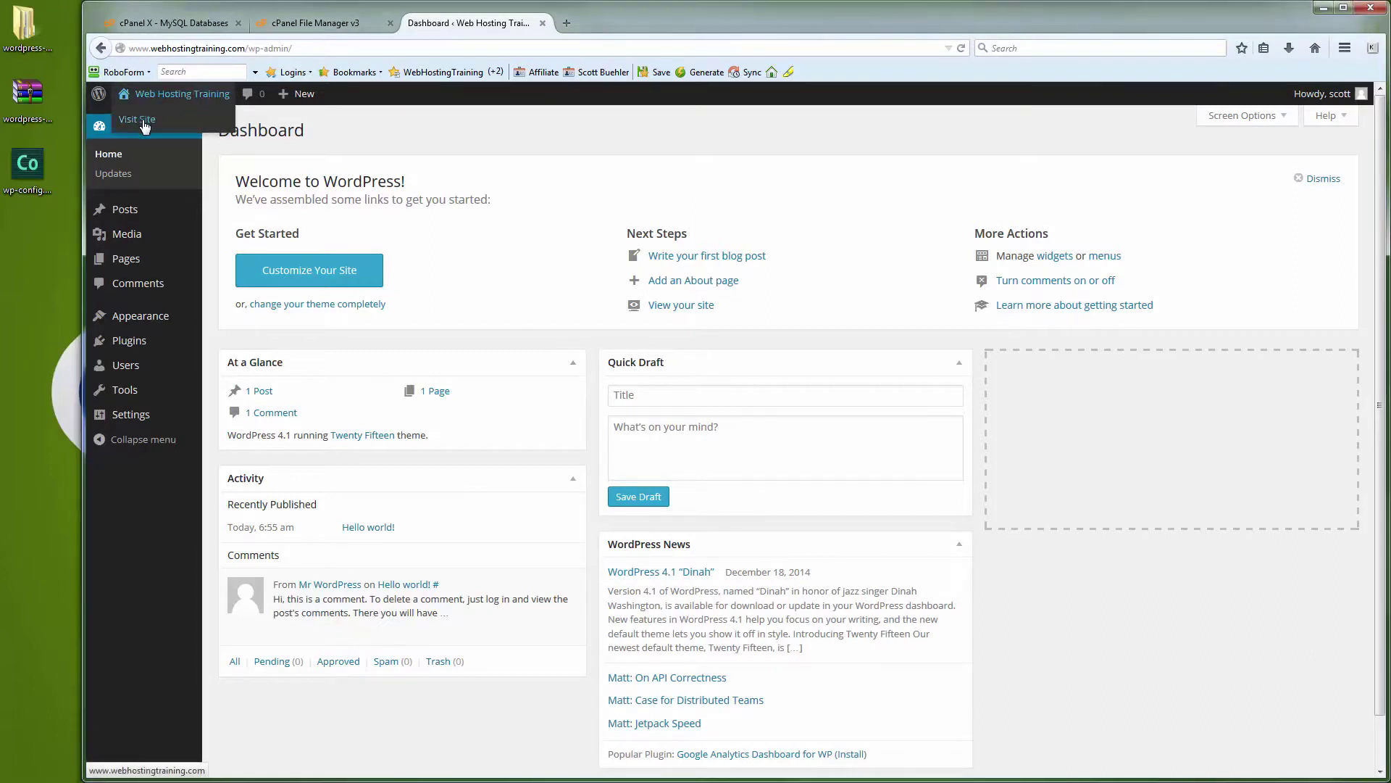